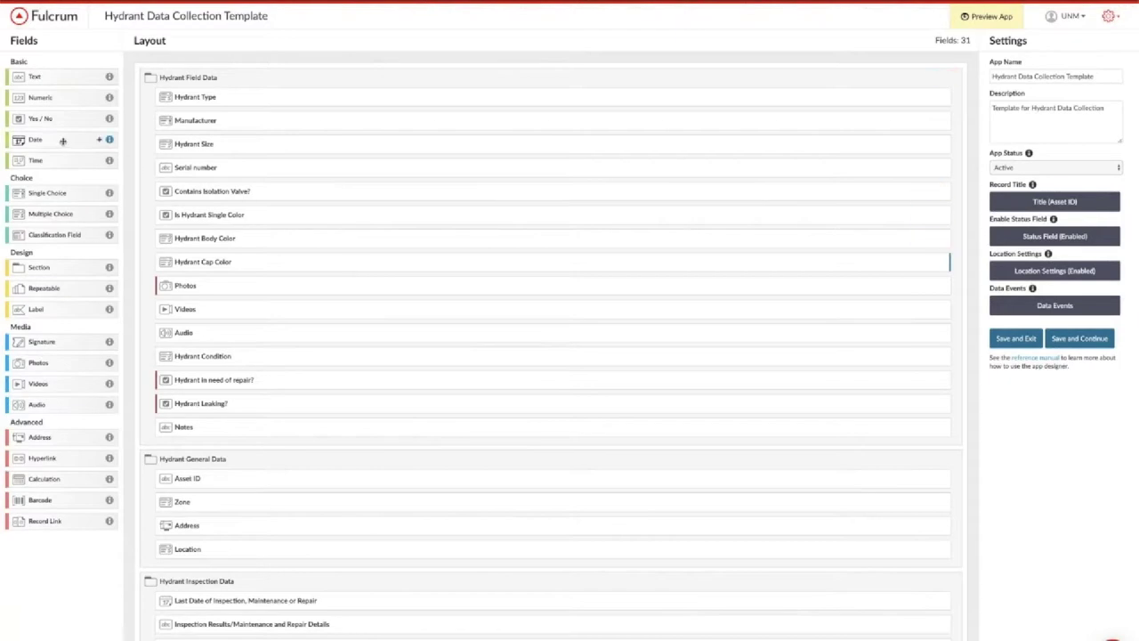
Add a Date field between Hydrant Leaking? and Notes, with the description "Date record was created"
drag(62, 140, 63, 143)
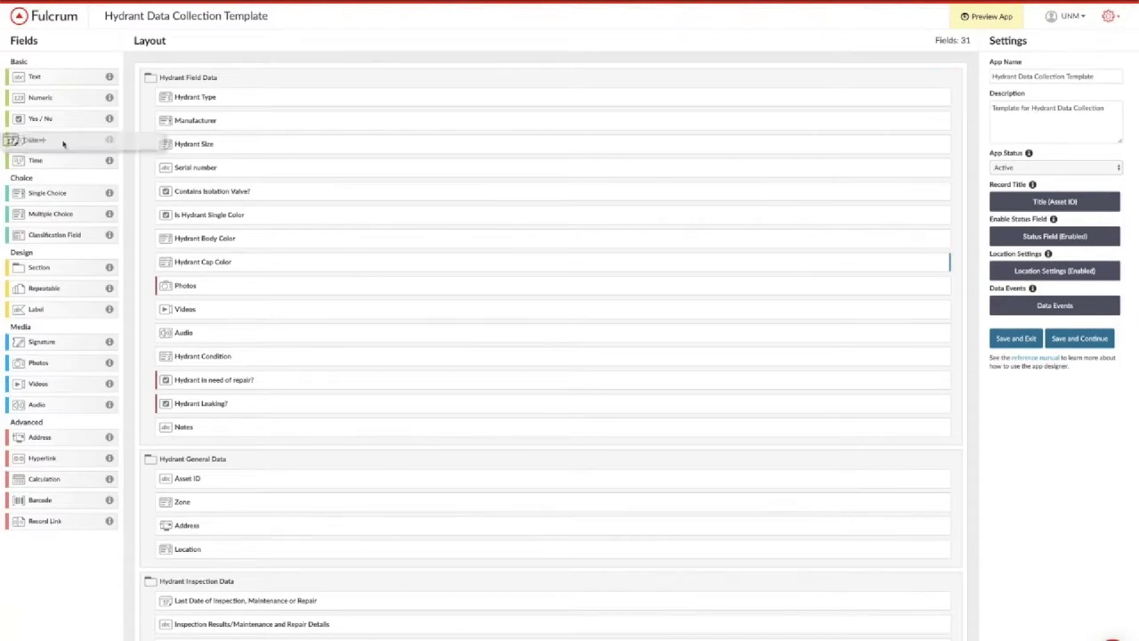
drag(63, 144, 225, 426)
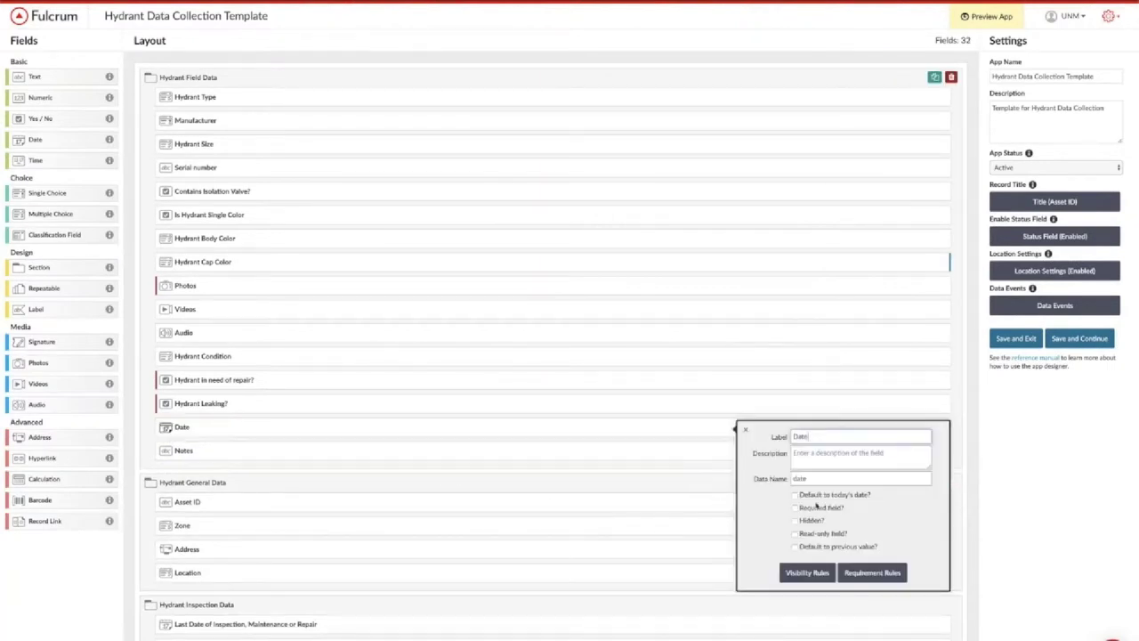
click(840, 454)
text(Date)
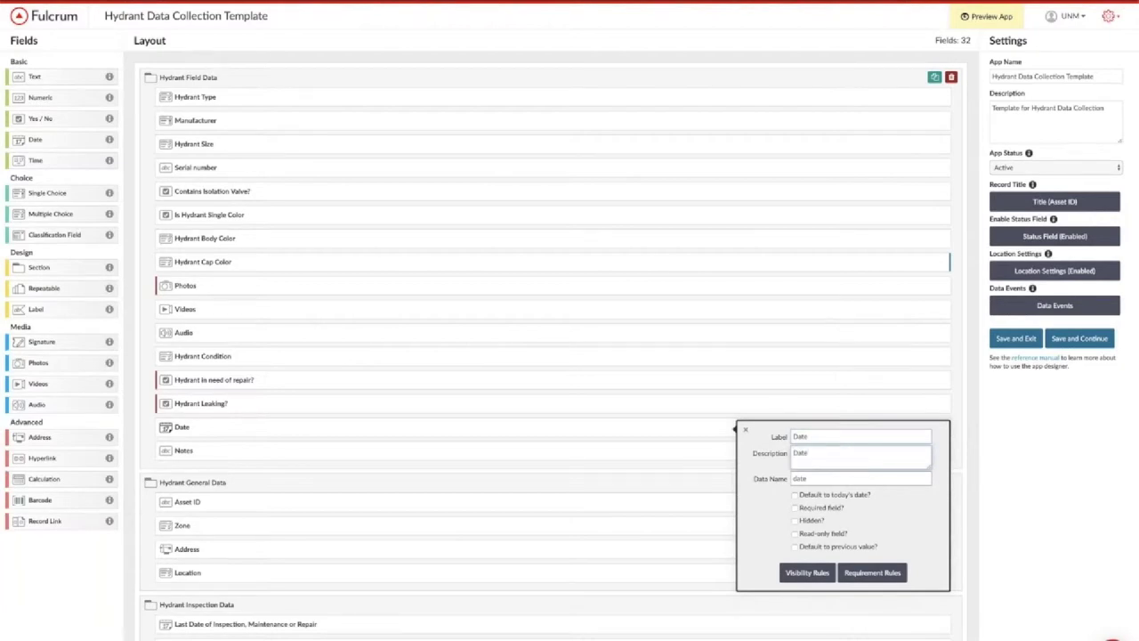
text( Record was created)
click(811, 456)
key(BackSpace)
text(r)
Make the Date field default to today's date and save the app while staying in the designer
click(795, 490)
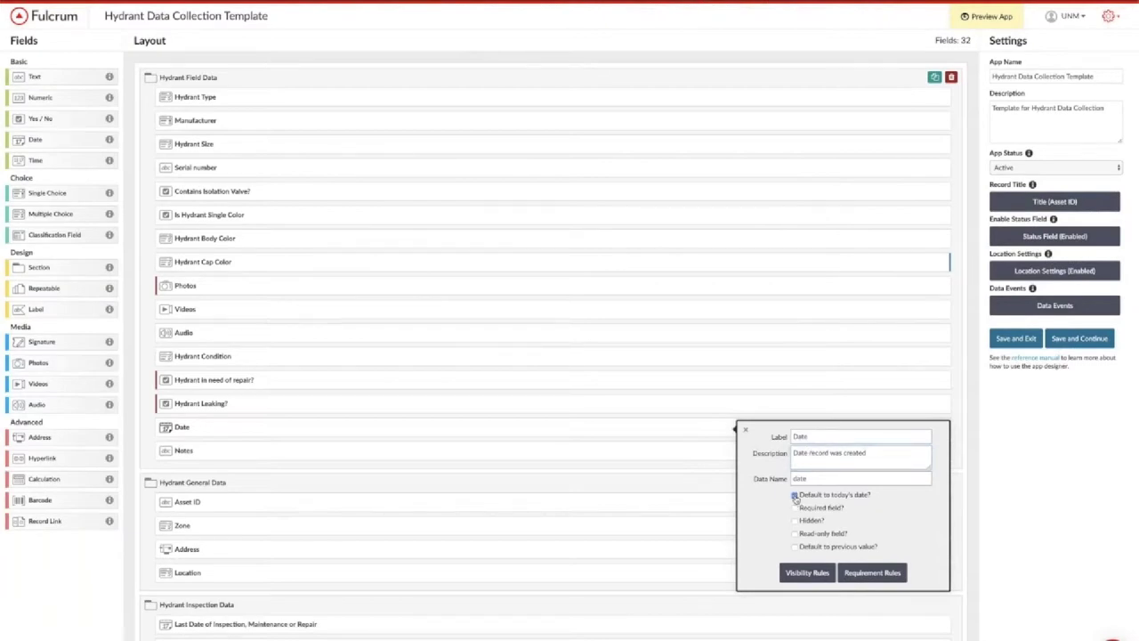
click(745, 429)
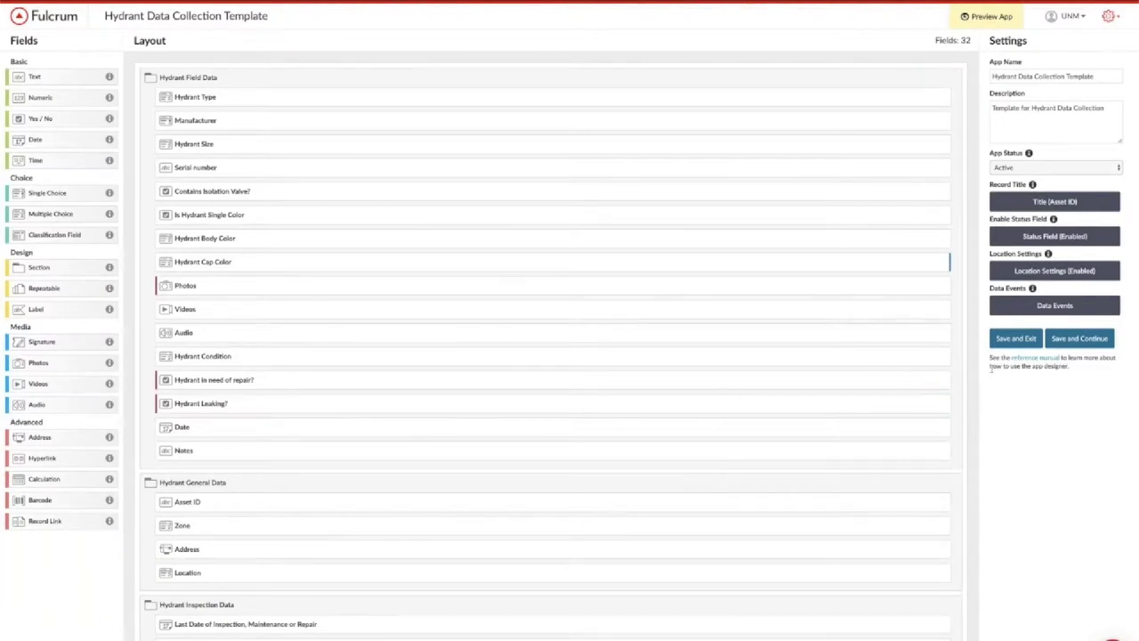
click(1059, 338)
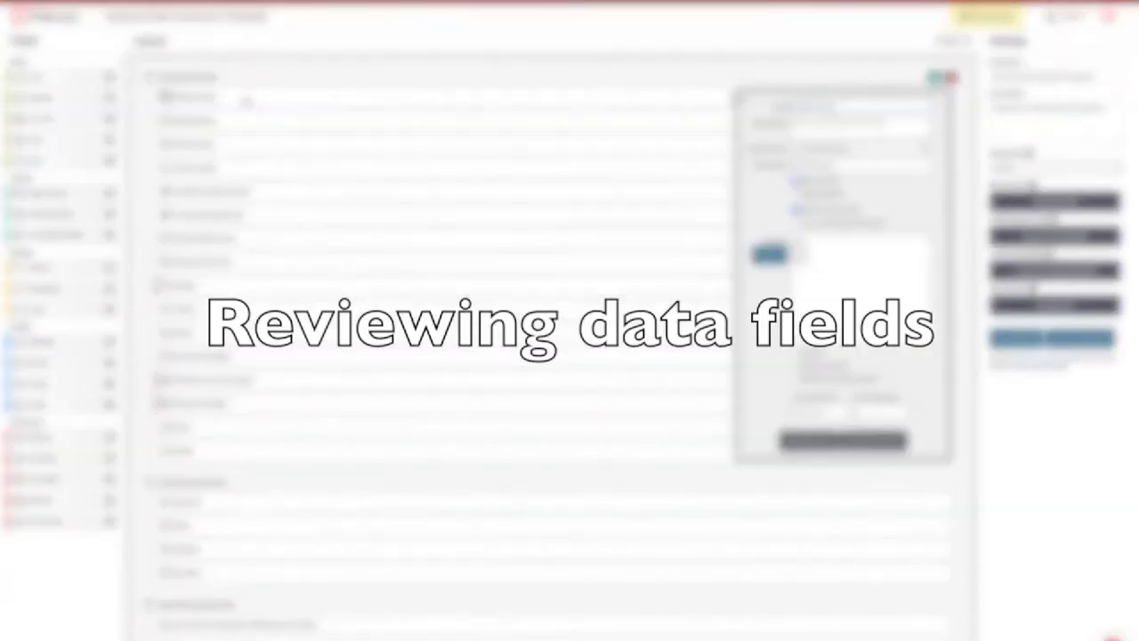
Review the Manufacturer and Hydrant Size field settings, and give the Serial number field the description "Hydrant Serial Number"
click(247, 119)
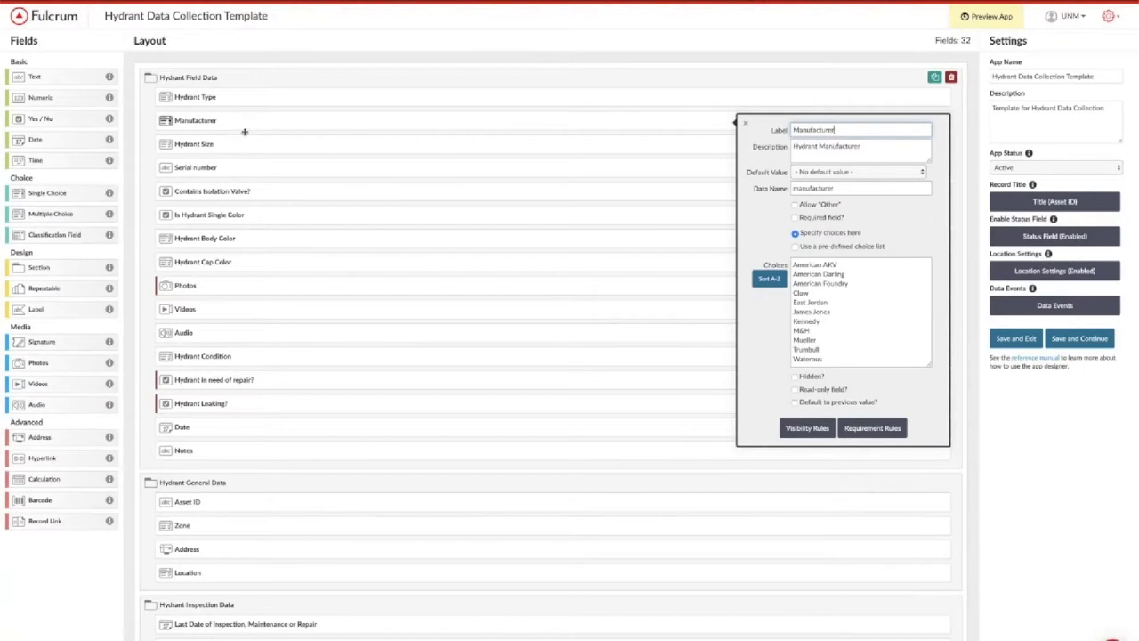
click(244, 143)
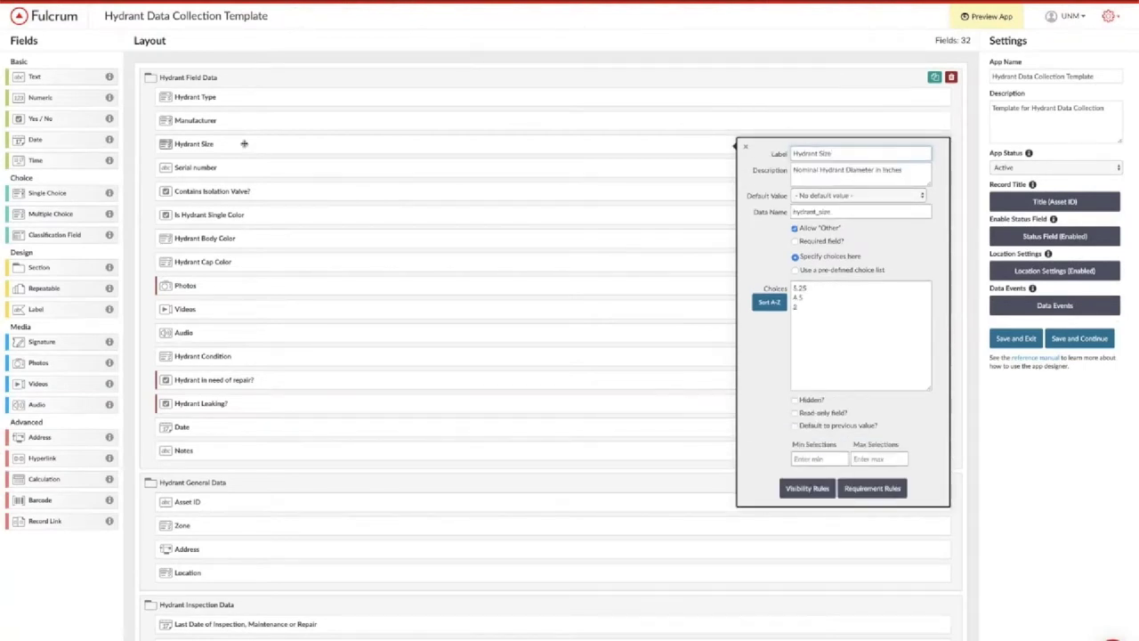
click(245, 165)
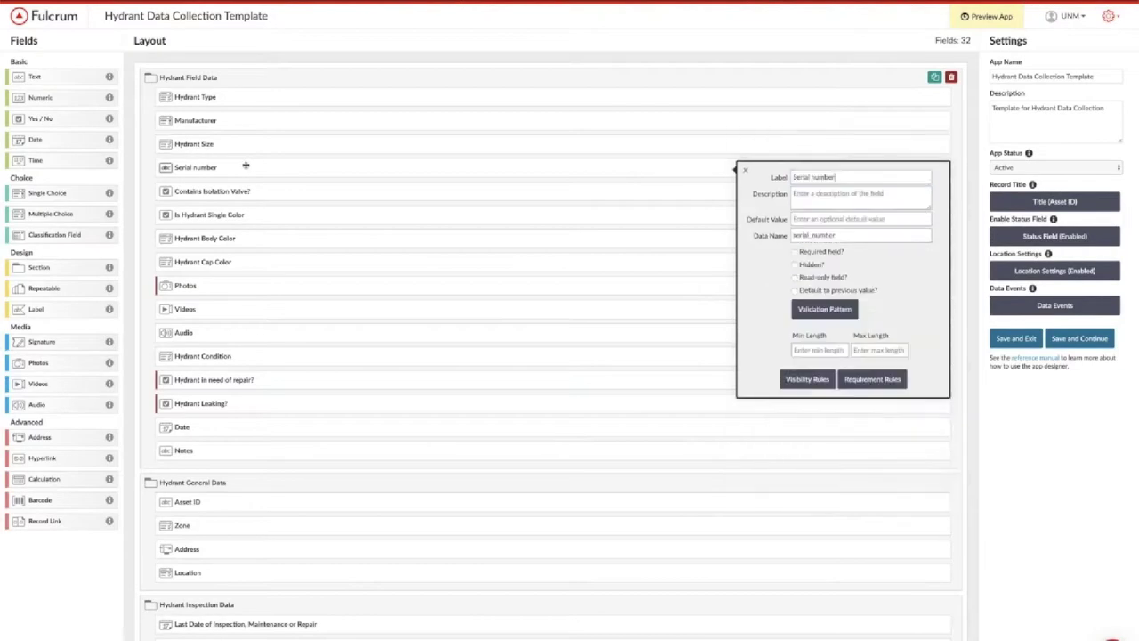
click(831, 197)
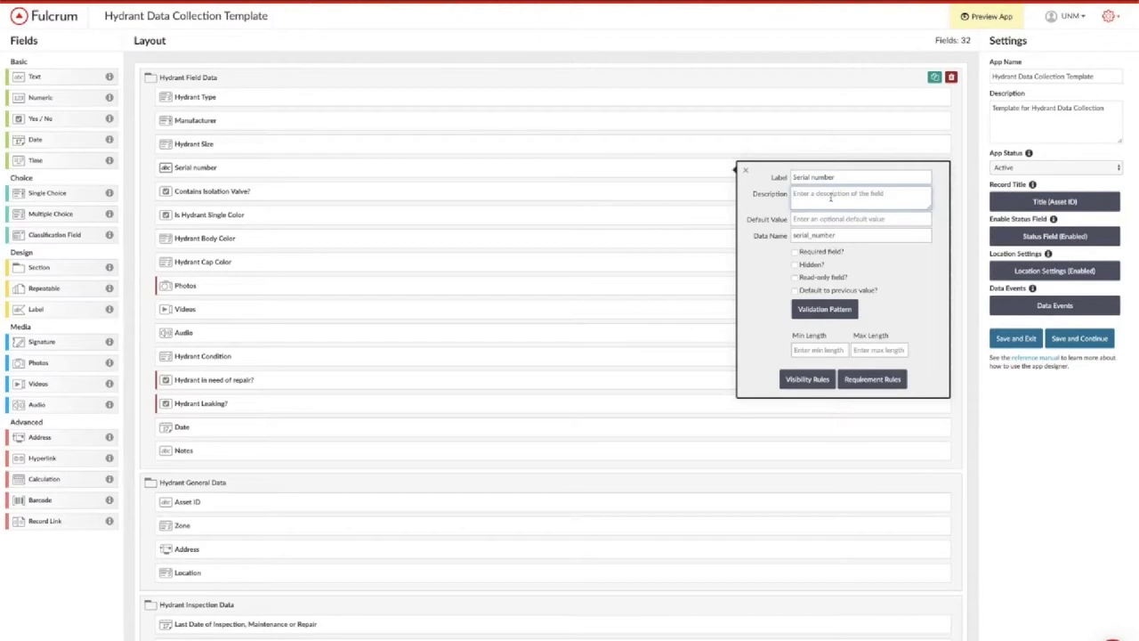
text(Hydrant Si)
text(rial Number)
click(554, 103)
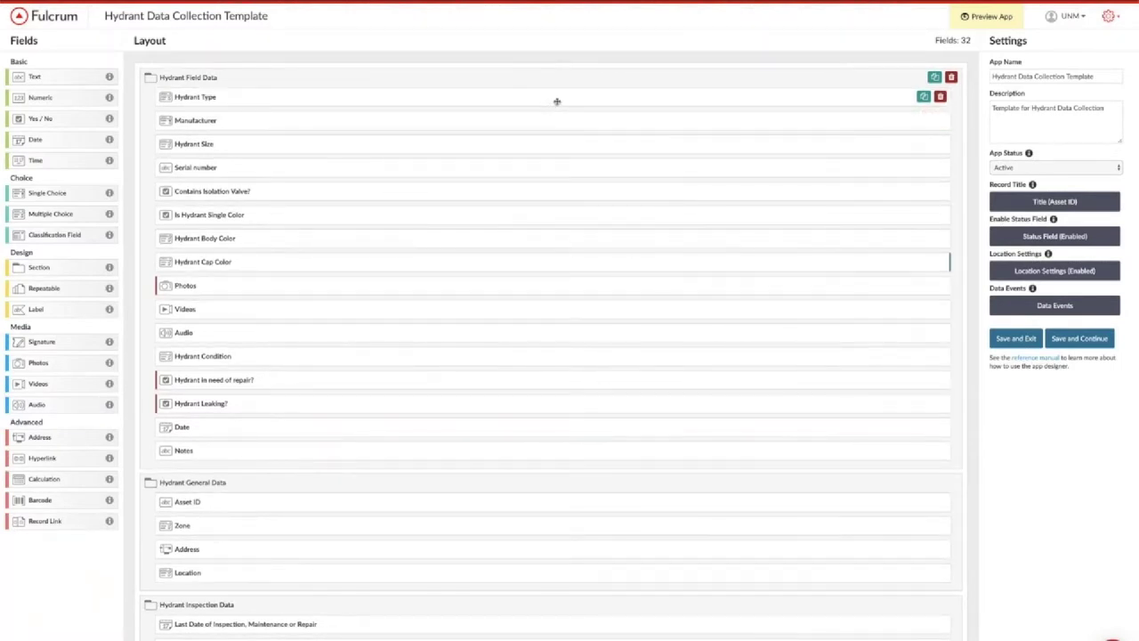
Make the Hydrant Type and Manufacturer fields required
click(558, 101)
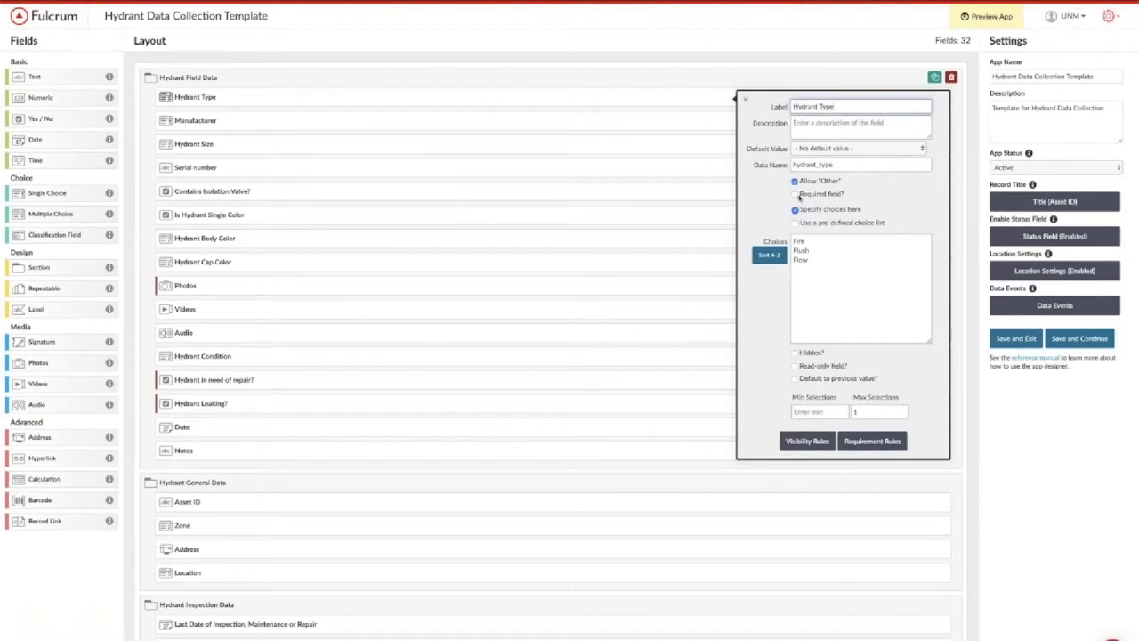
click(795, 196)
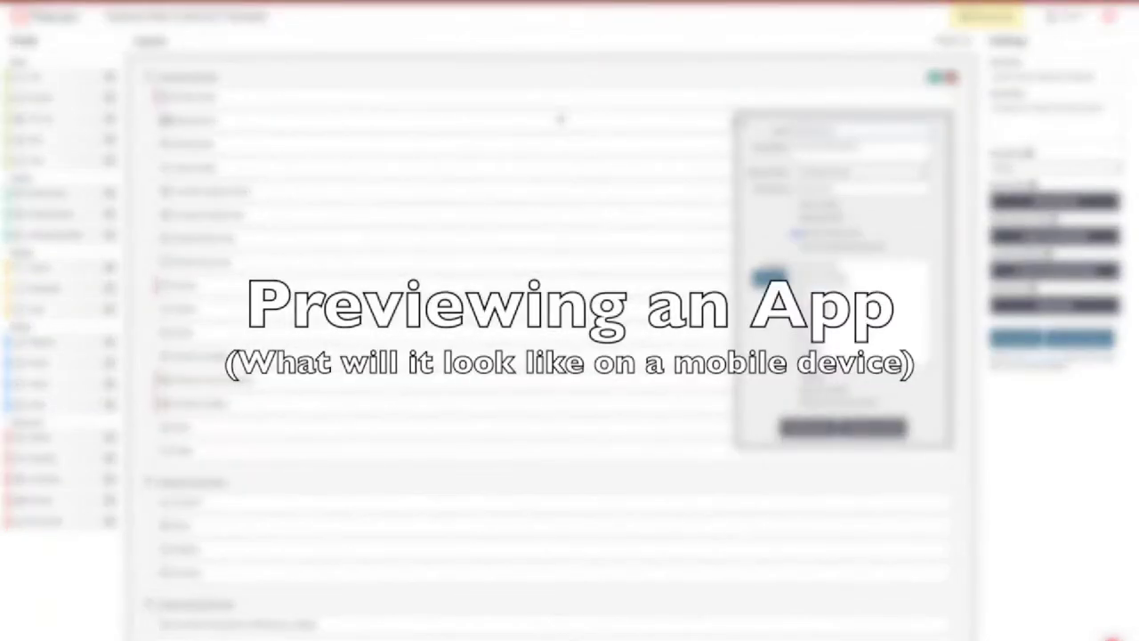
click(794, 221)
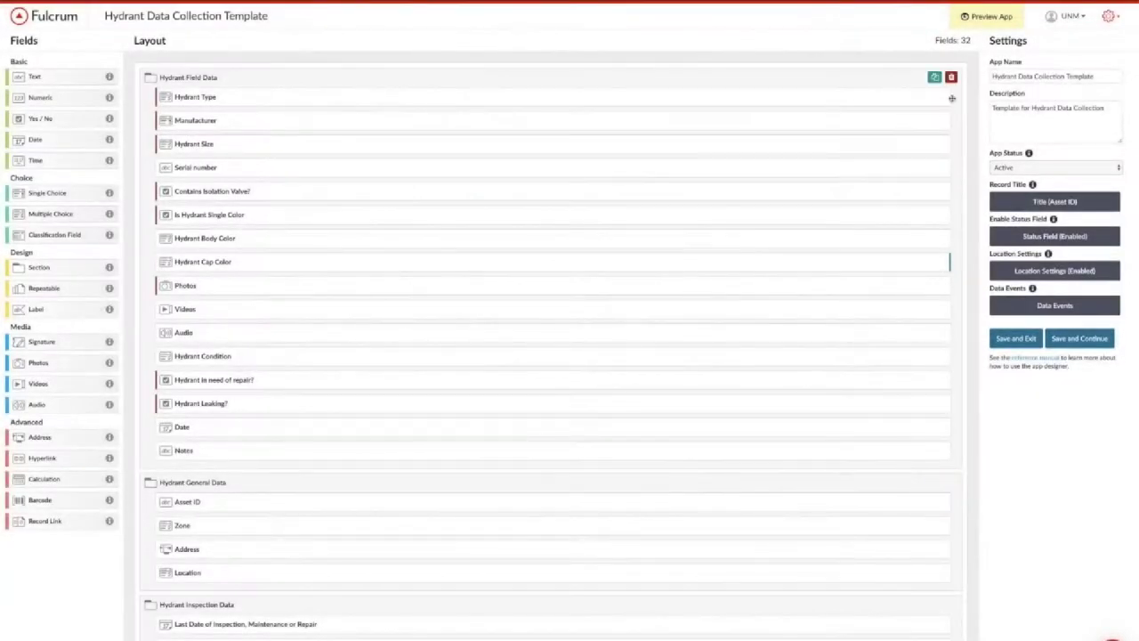
Preview the app and examine its form from the field data through the office data section, closing the preview at the end
click(982, 18)
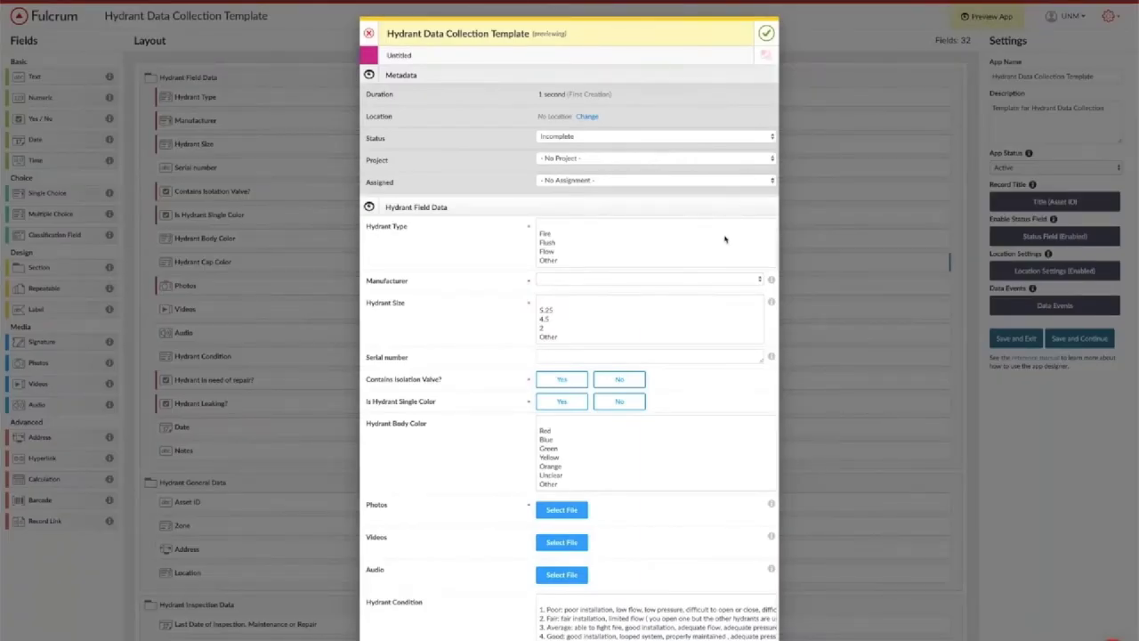
scroll(725, 239, down, 2)
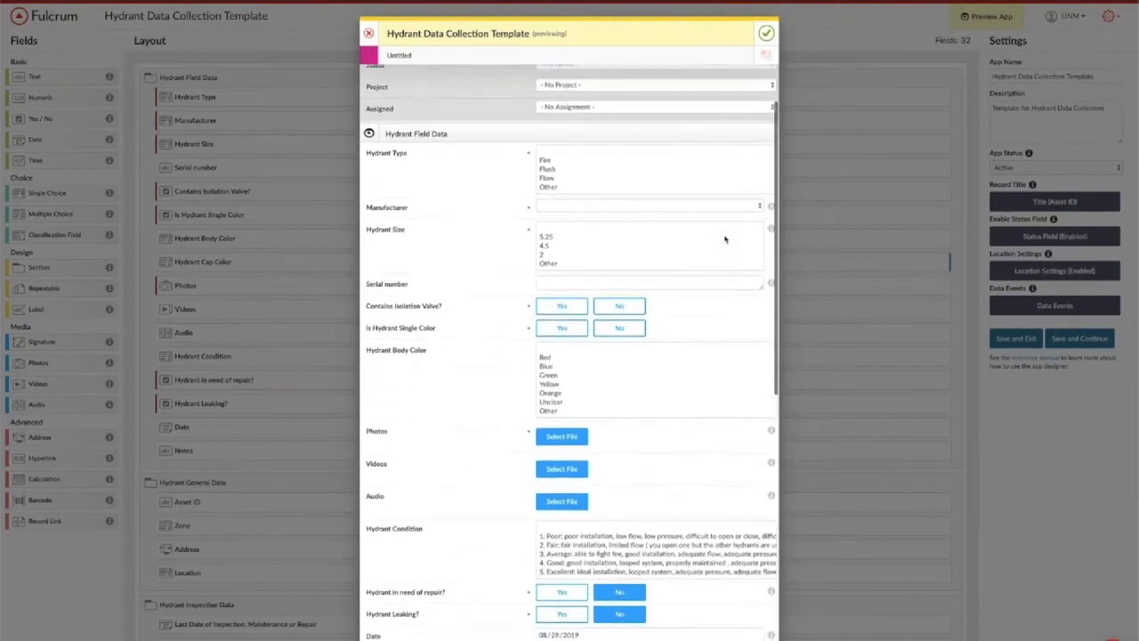
scroll(725, 239, down, 2)
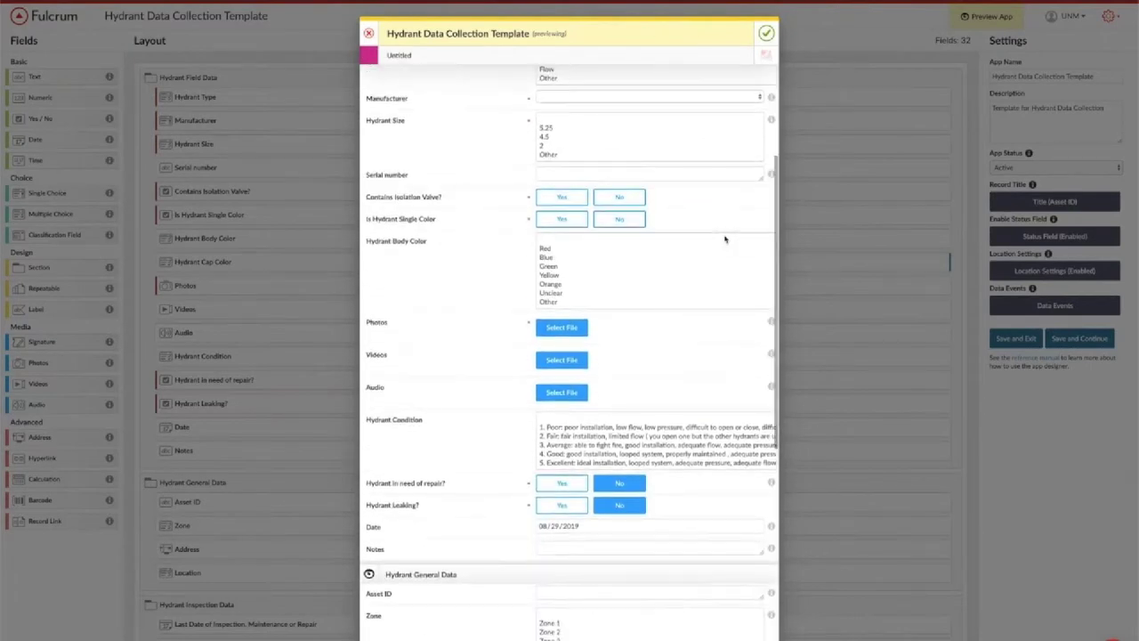
scroll(725, 240, down, 2)
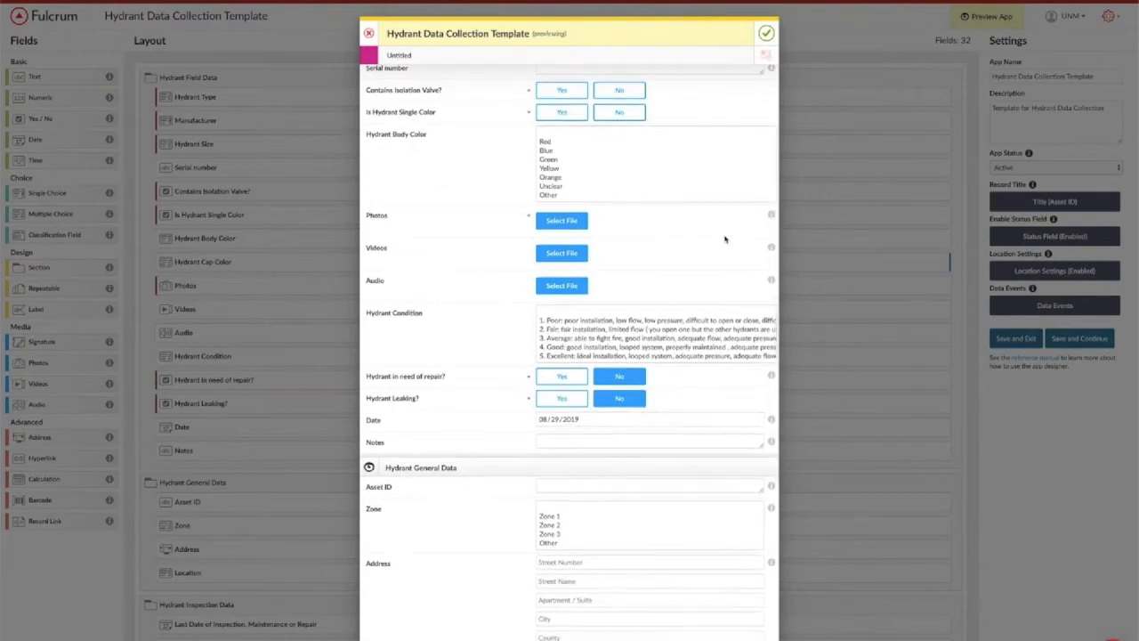
scroll(726, 240, down, 3)
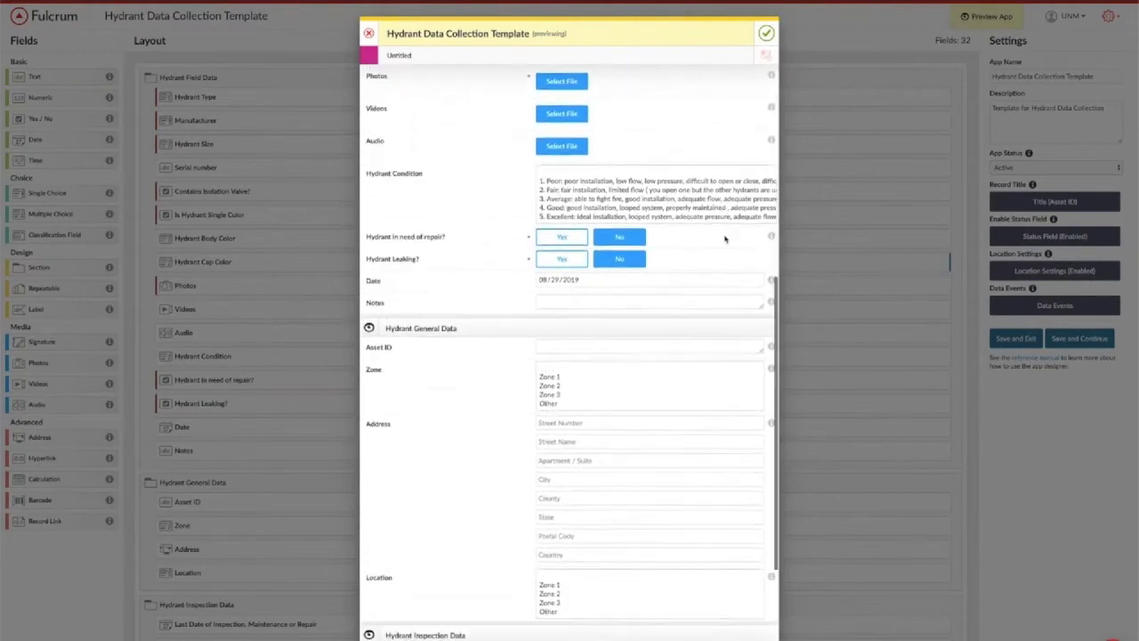
scroll(725, 239, down, 4)
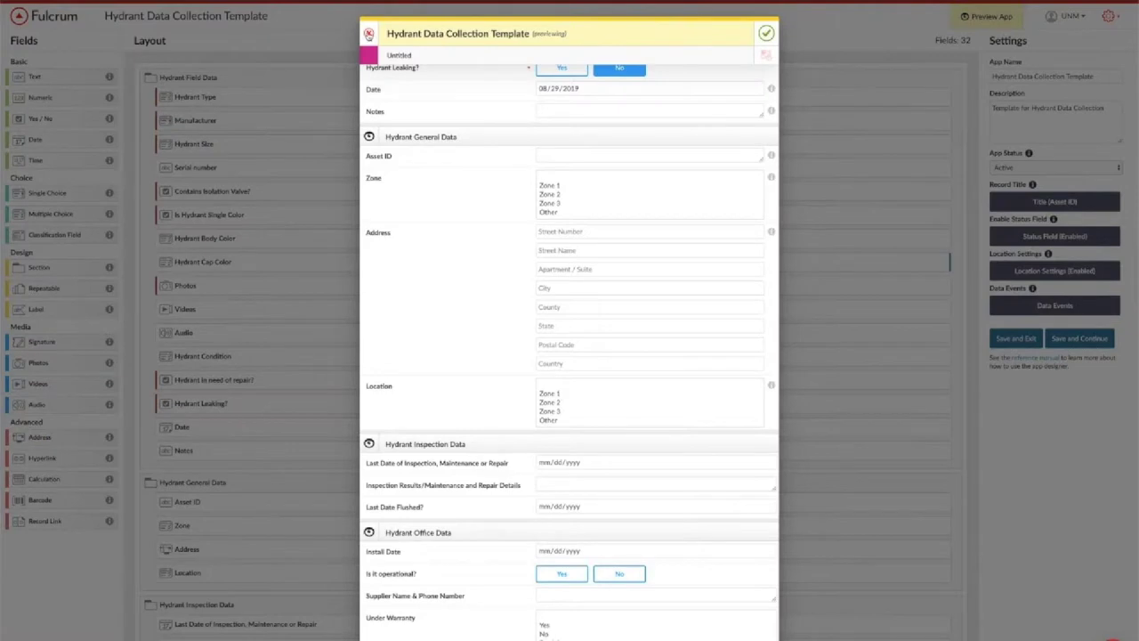
click(368, 34)
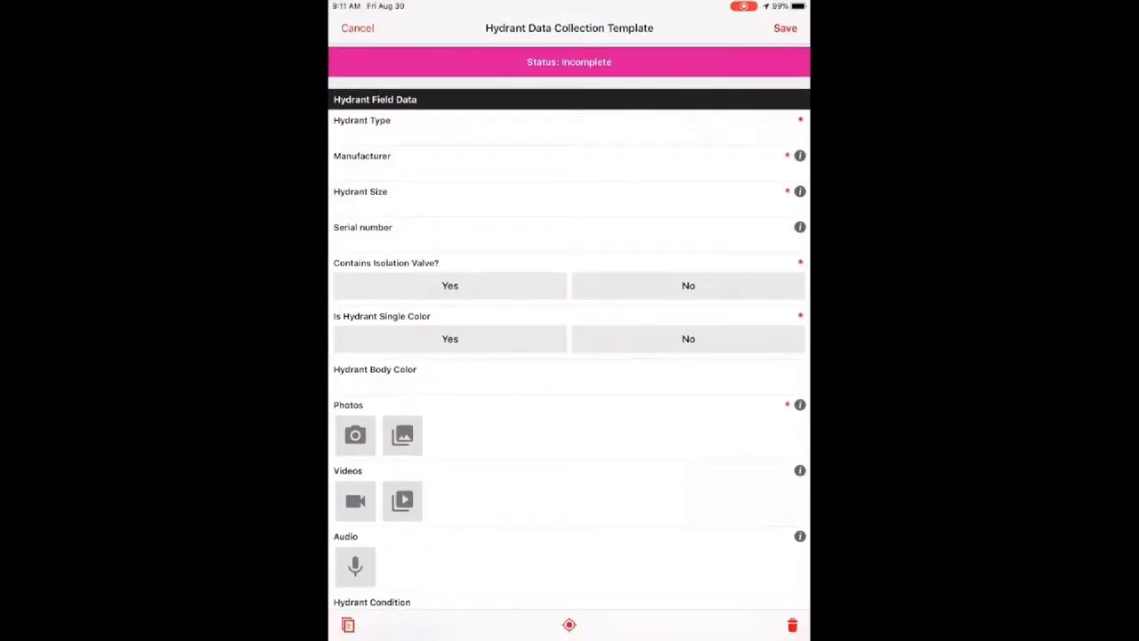
In the tablet record form, set Hydrant Type to Fire, Manufacturer to Mueller and Hydrant Size to 5.25
click(534, 217)
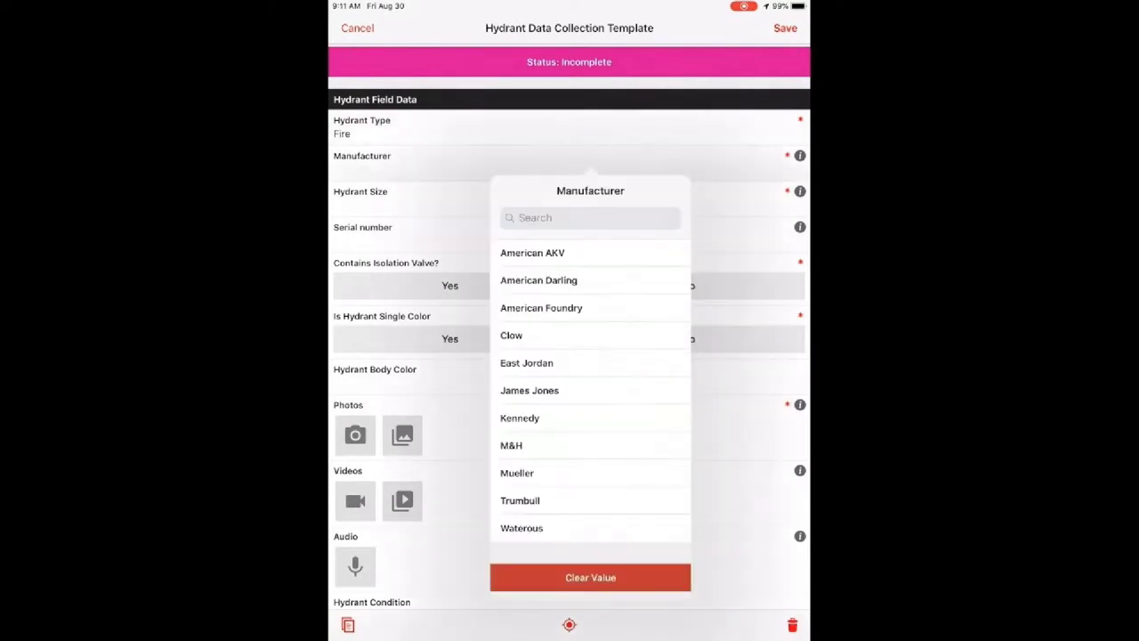
click(517, 473)
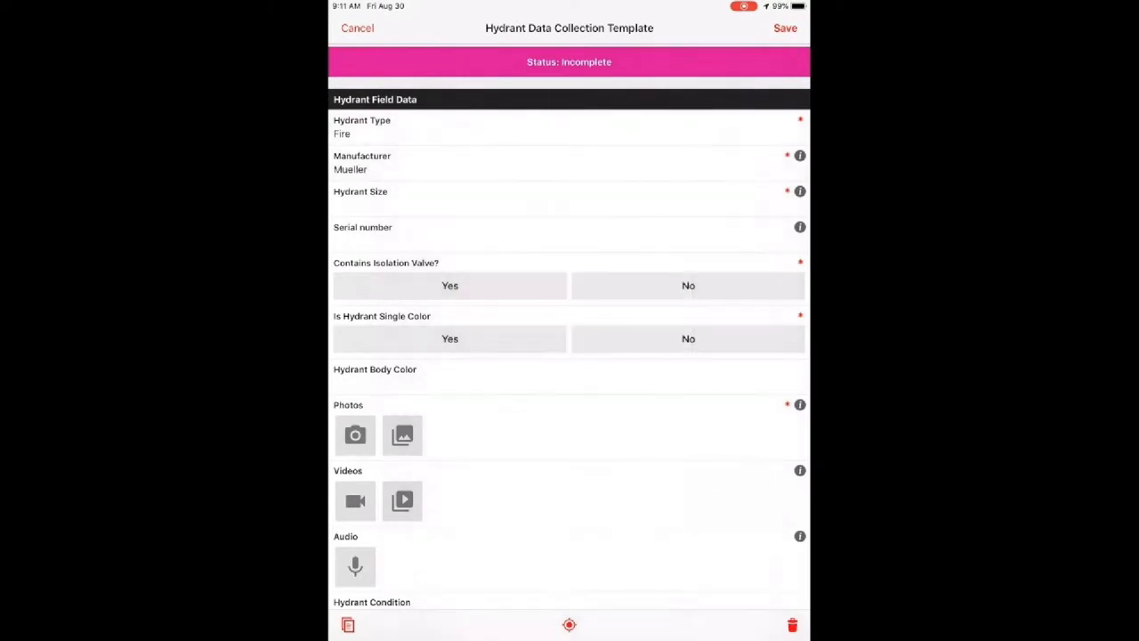
click(534, 288)
Answer Yes to Contains Isolation Valve? and Is Hydrant Single Color, and choose a Hydrant Body Color
click(449, 285)
click(450, 338)
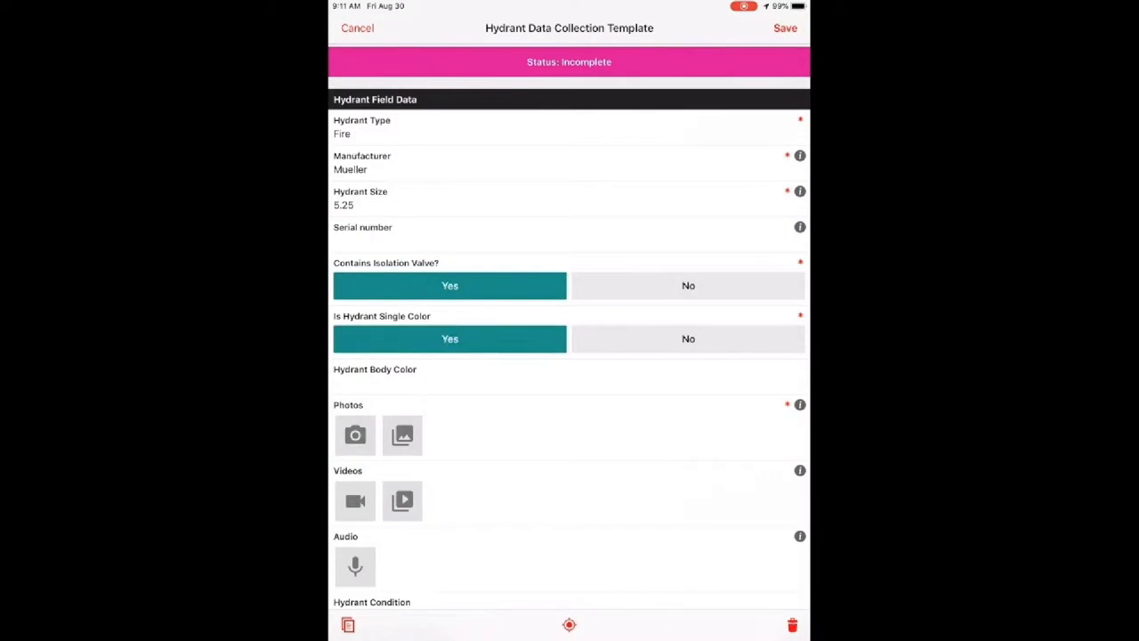
click(590, 379)
click(515, 192)
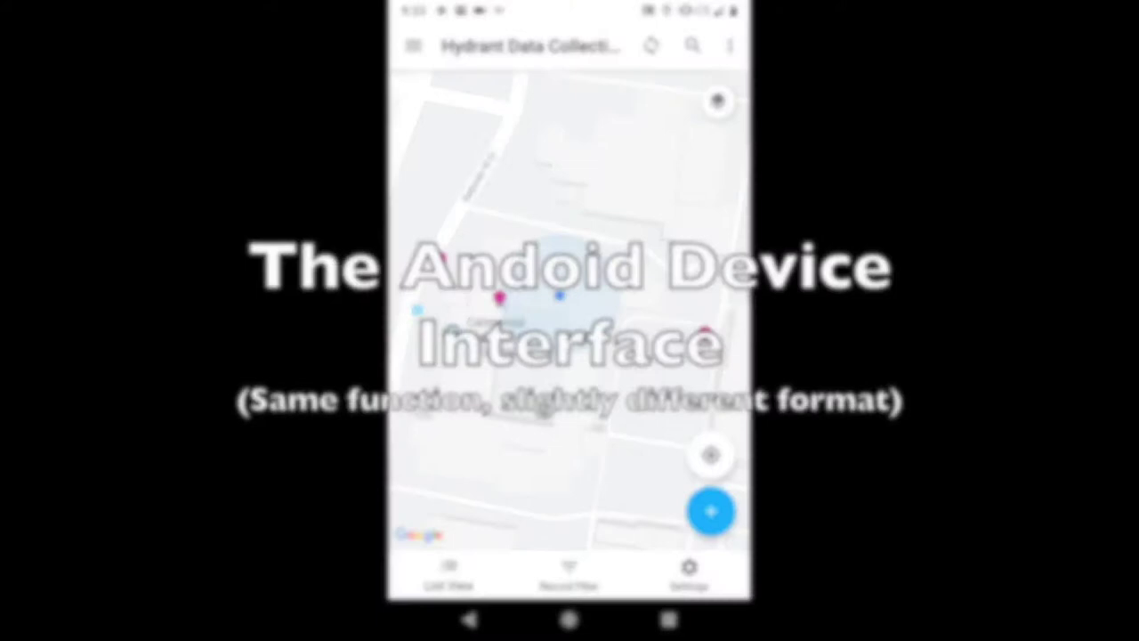
In the Android app, create a new hydrant record with Hydrant Type Fire and Manufacturer Kennedy
click(710, 511)
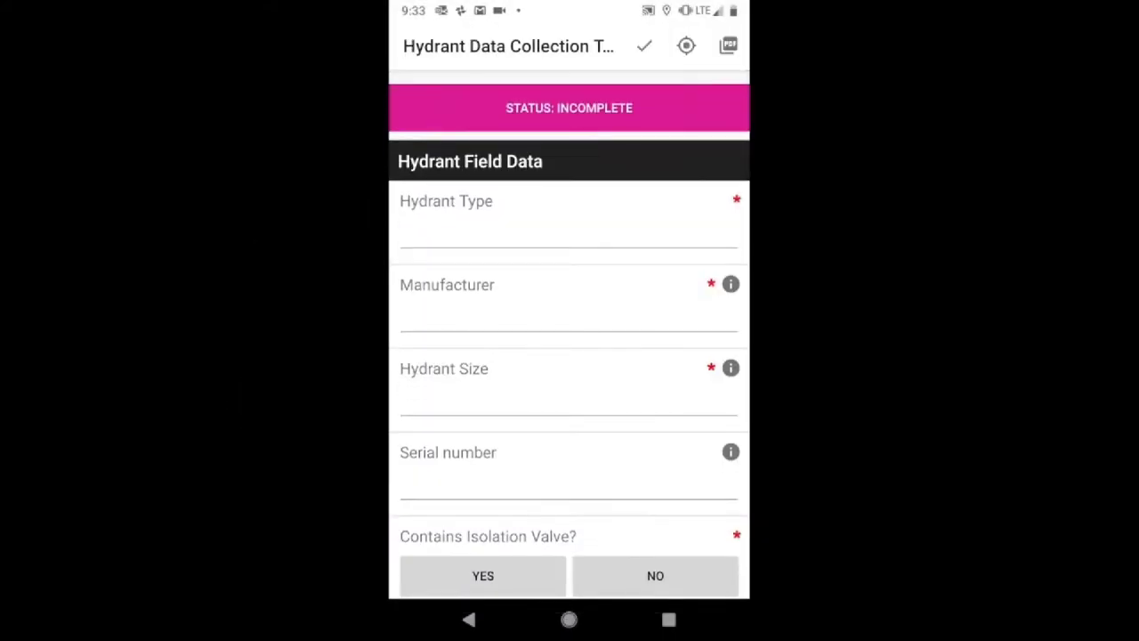
click(534, 227)
click(484, 267)
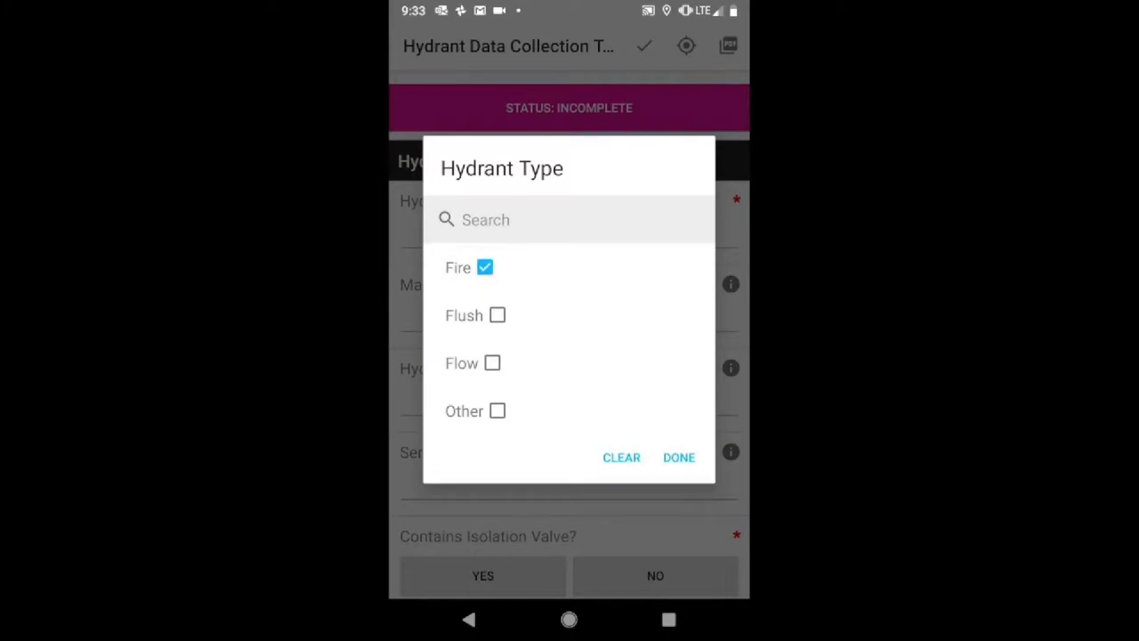
click(678, 456)
click(569, 316)
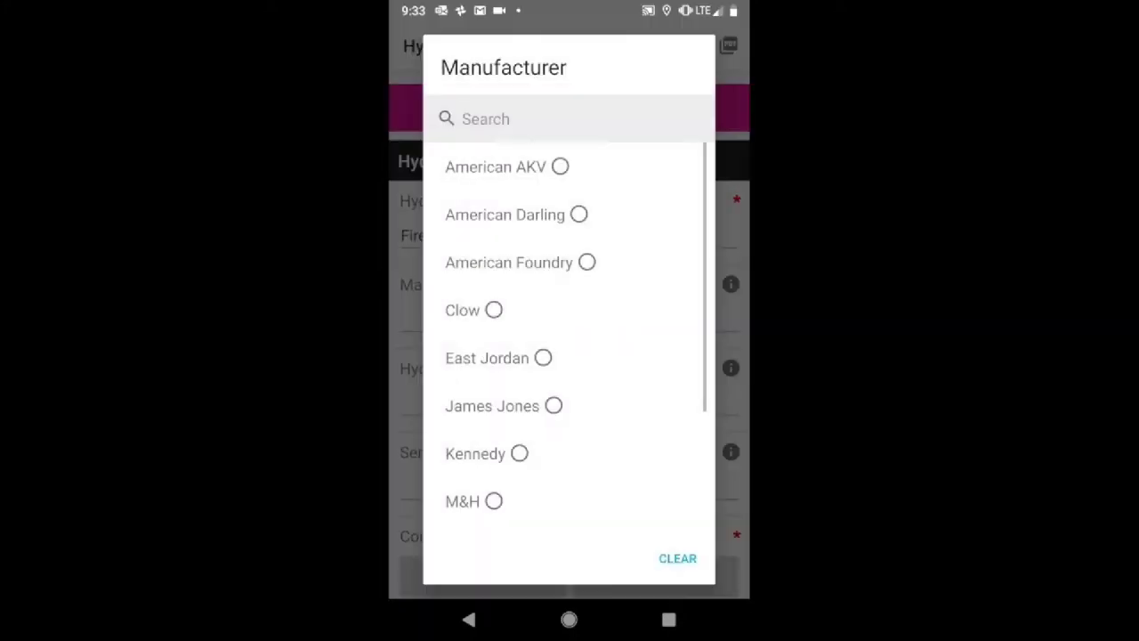
scroll(570, 356, down, 3)
click(475, 321)
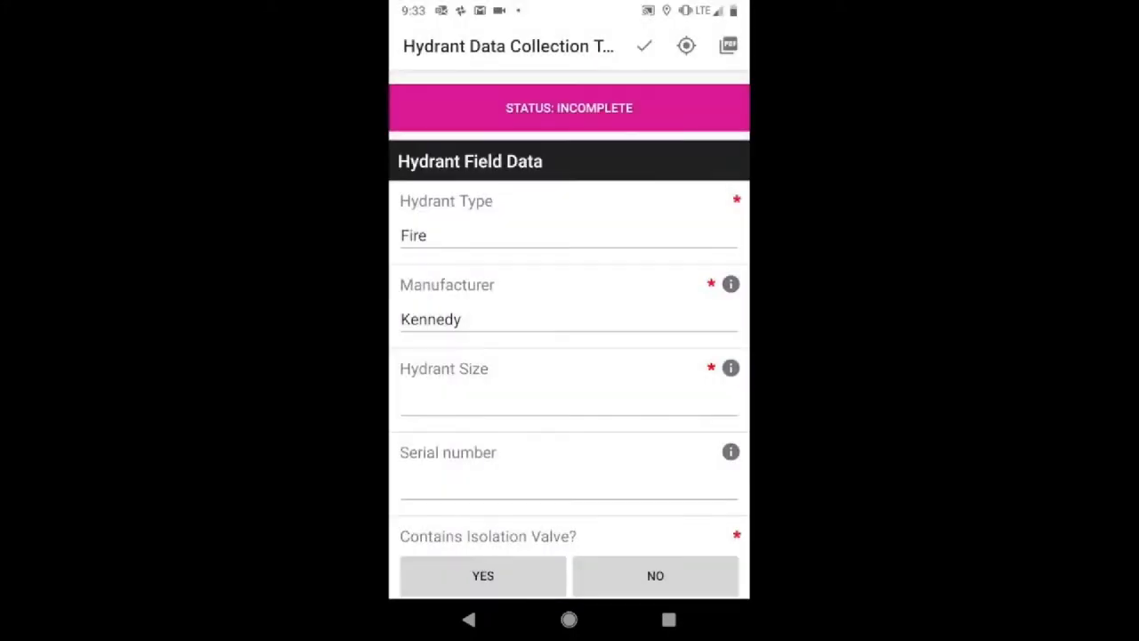
Set the record's Hydrant Size to 5.25 and its Serial number to 123
scroll(569, 356, down, 3)
click(570, 263)
click(472, 267)
click(678, 457)
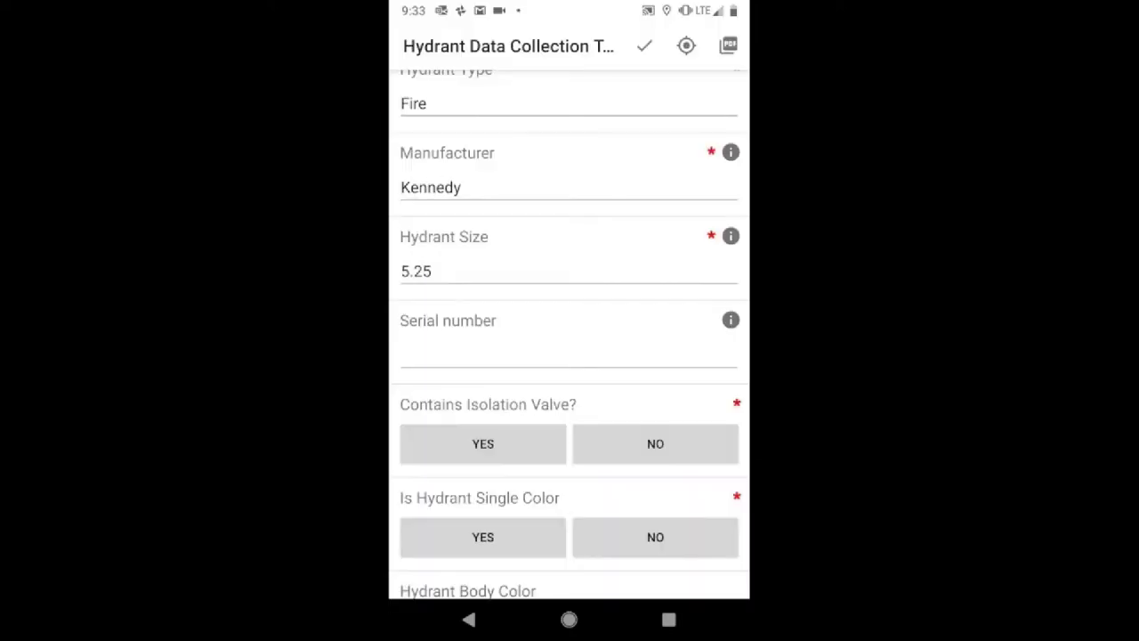
click(570, 353)
click(416, 568)
text(1)
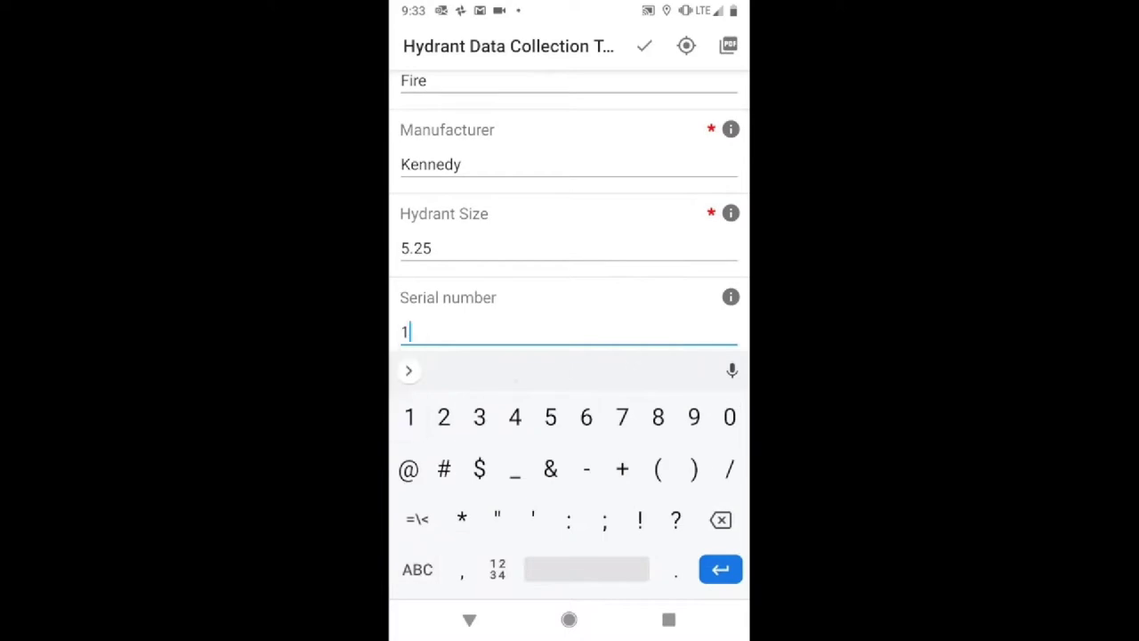
text(23)
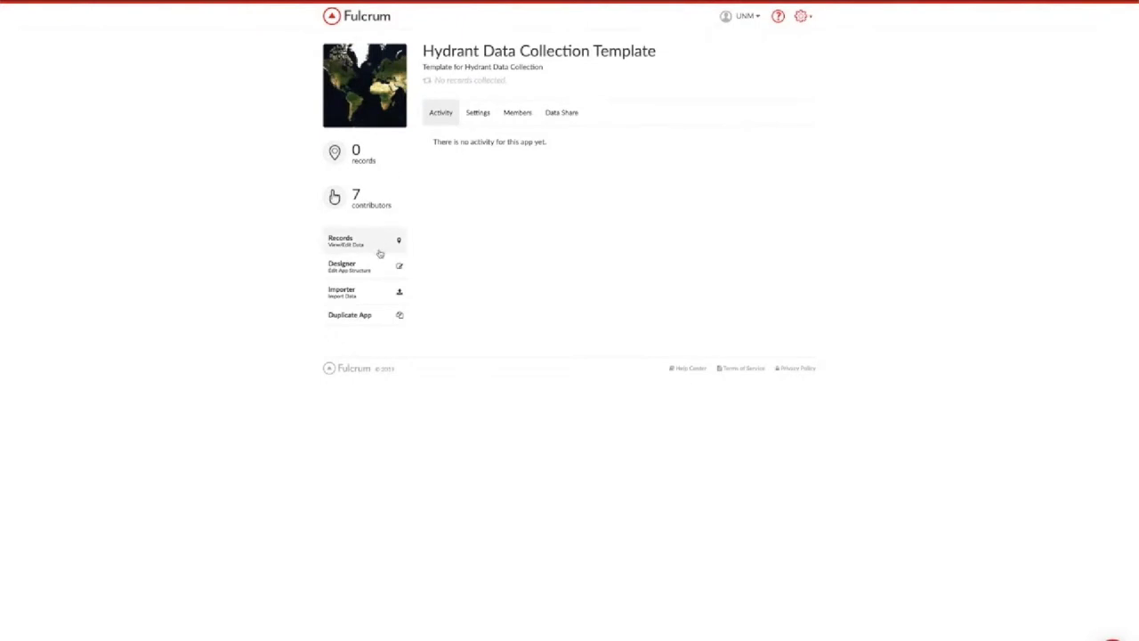
In the Fulcrum web app, view the Hydrant Data Collection Template records as a full map and as a full table
click(378, 252)
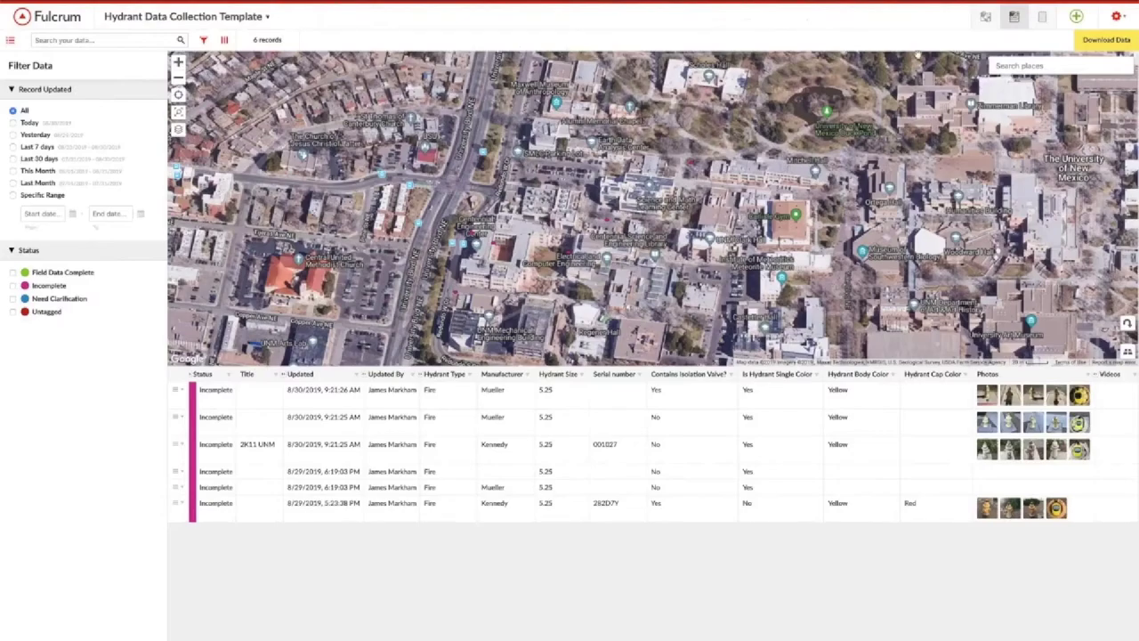
click(988, 17)
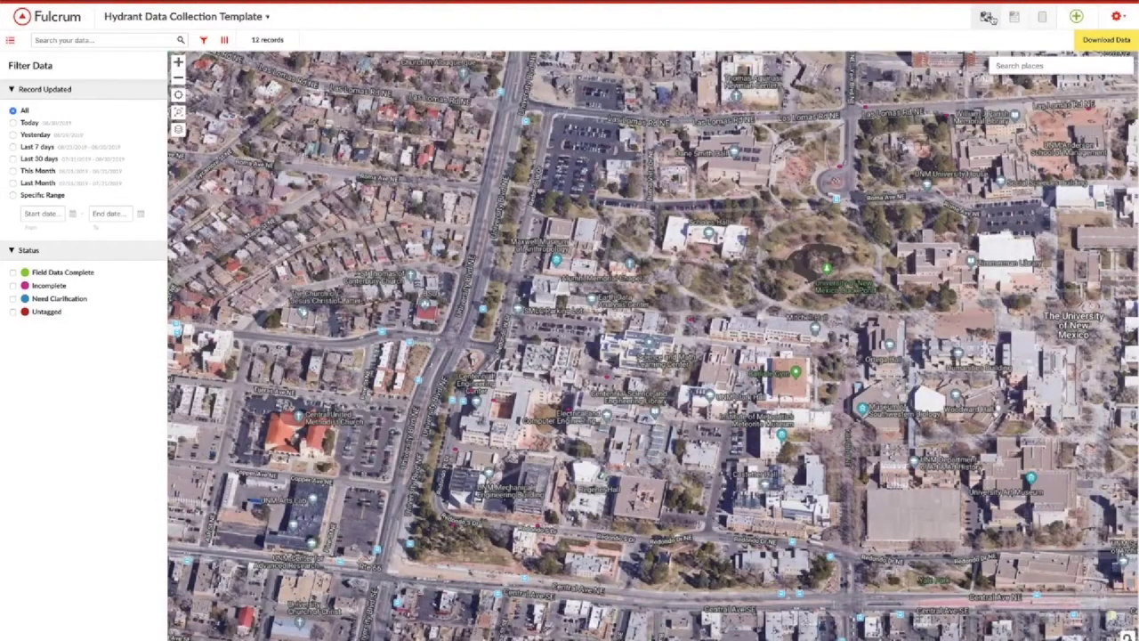
click(1042, 19)
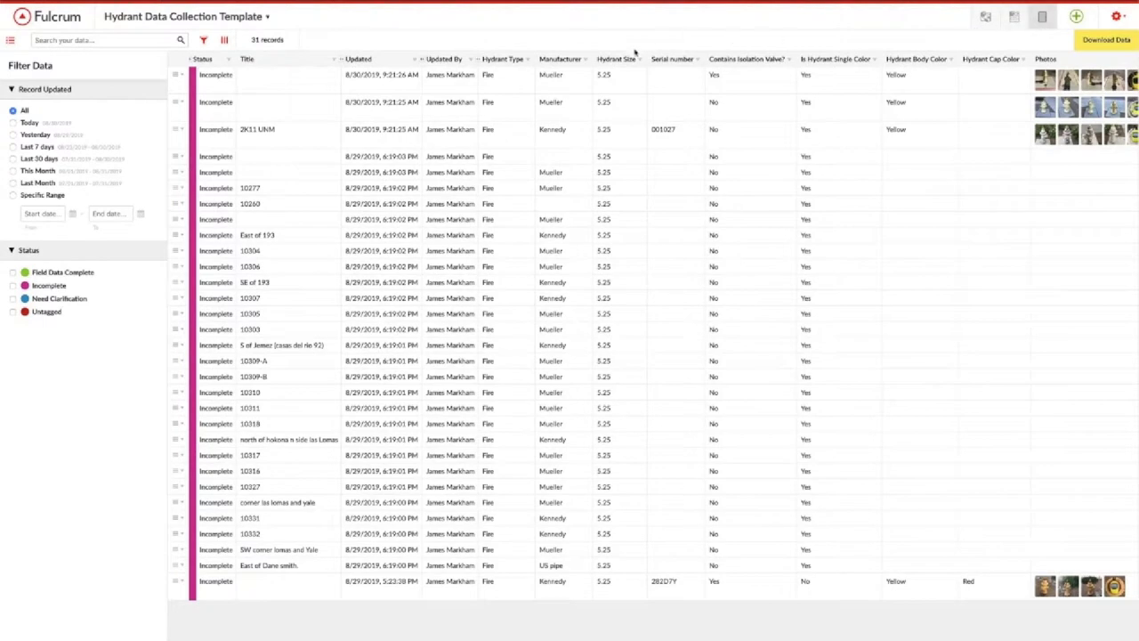
Filter the records table by the Manufacturer column so that only the value Mueller is included
click(583, 59)
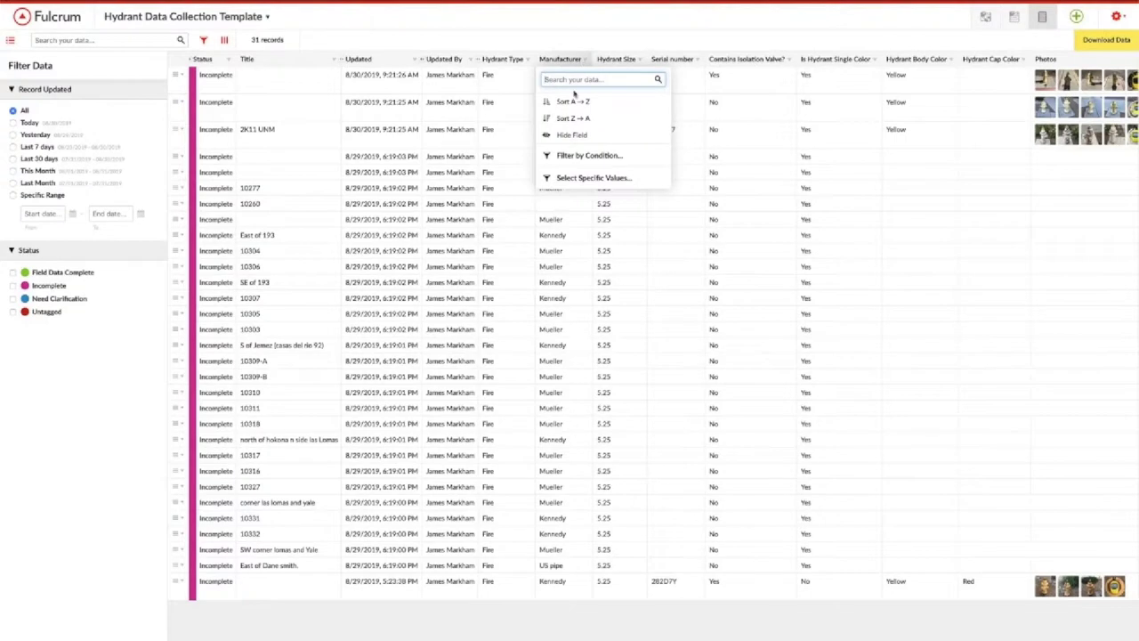
click(587, 157)
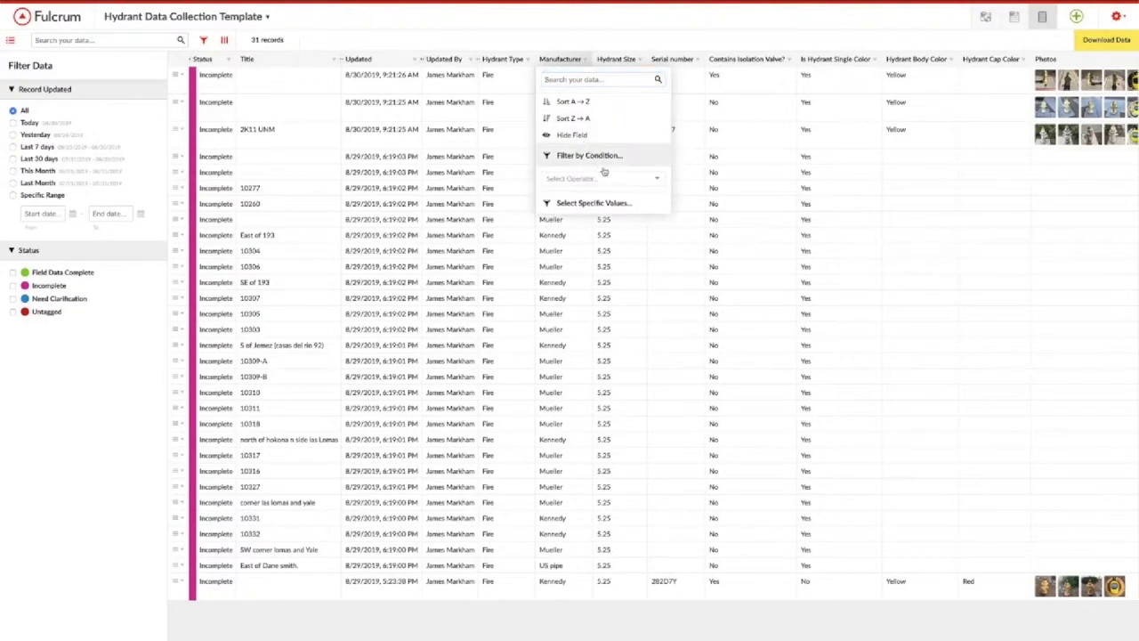
click(636, 203)
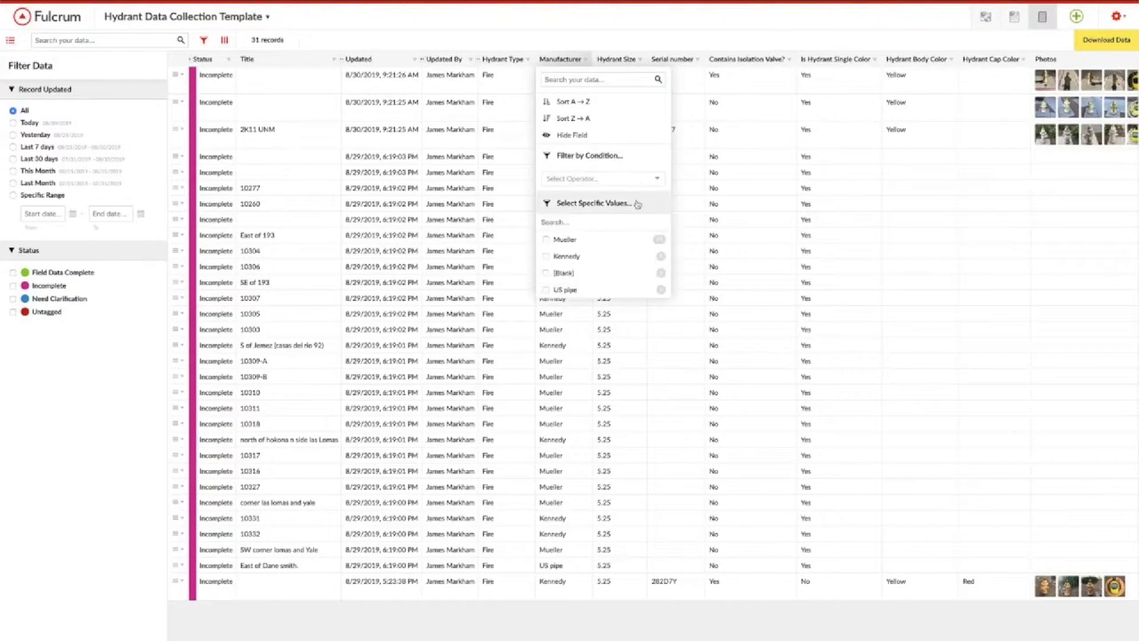
click(546, 240)
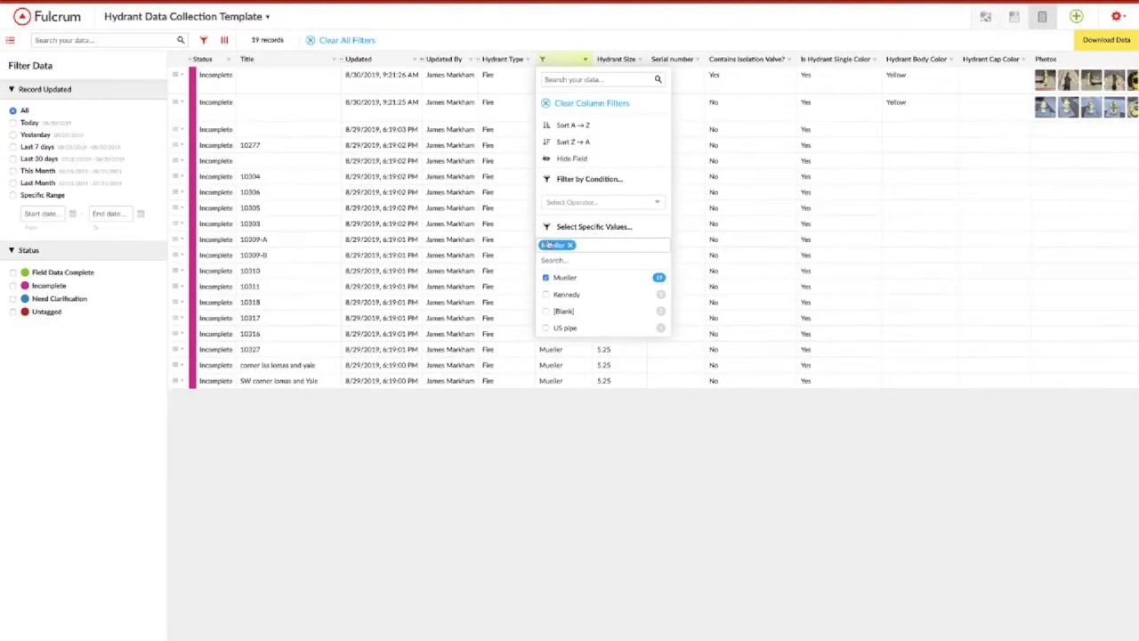
Show the filtered records as a full map and set its basemap to Streets
click(985, 18)
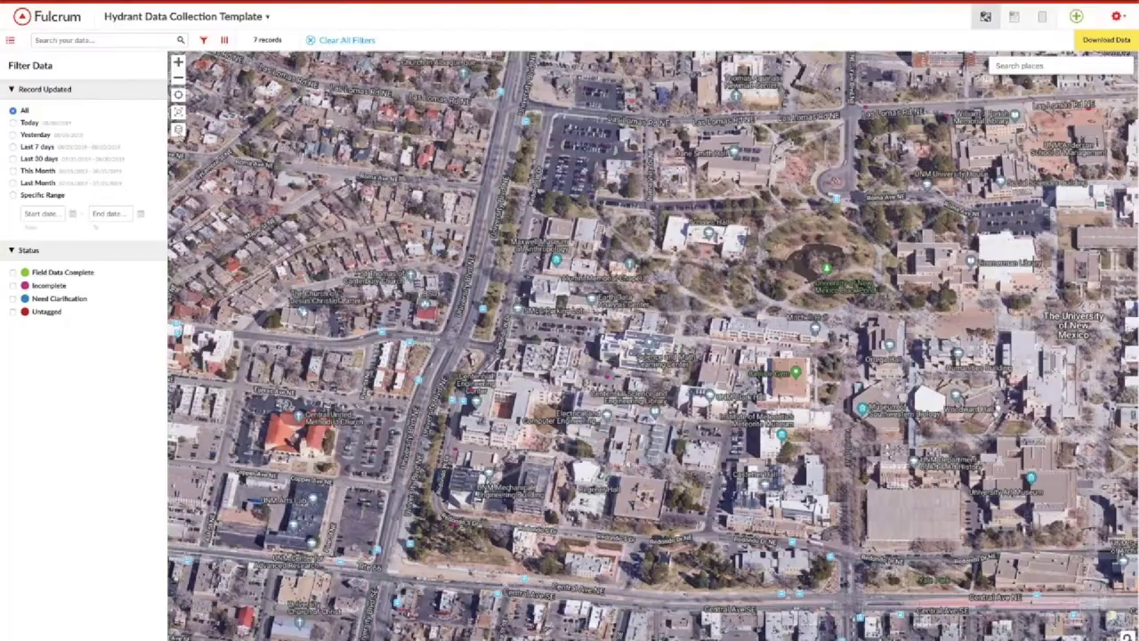
click(178, 130)
click(440, 248)
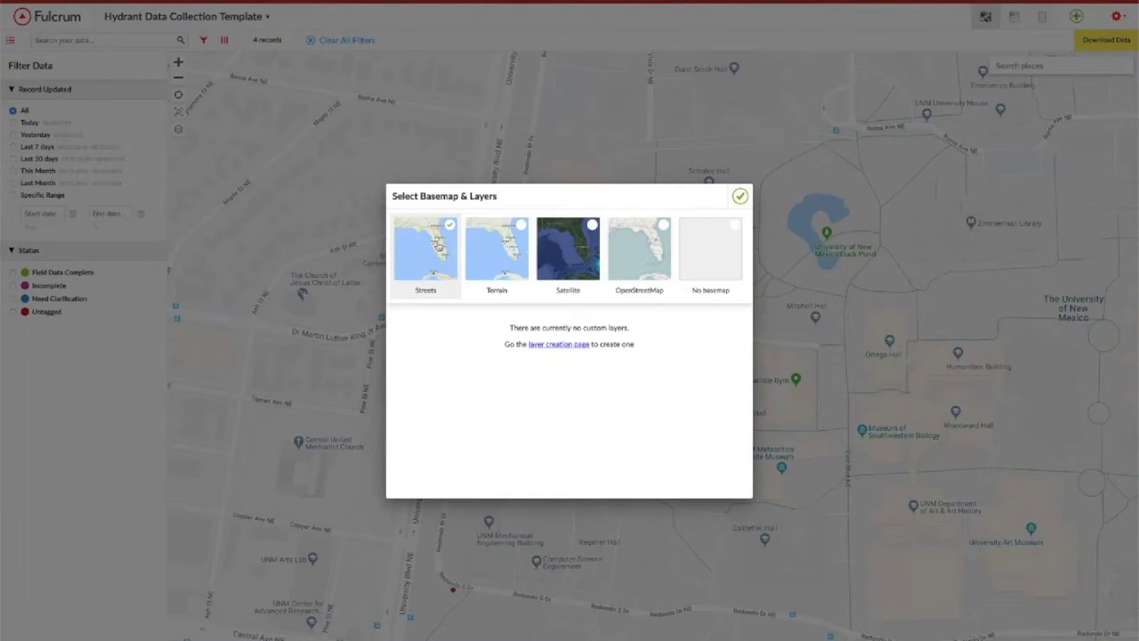
click(741, 198)
In the split map-and-table view, open the hydrant record beside the Science and Math Learning Center and review its field data
click(1016, 17)
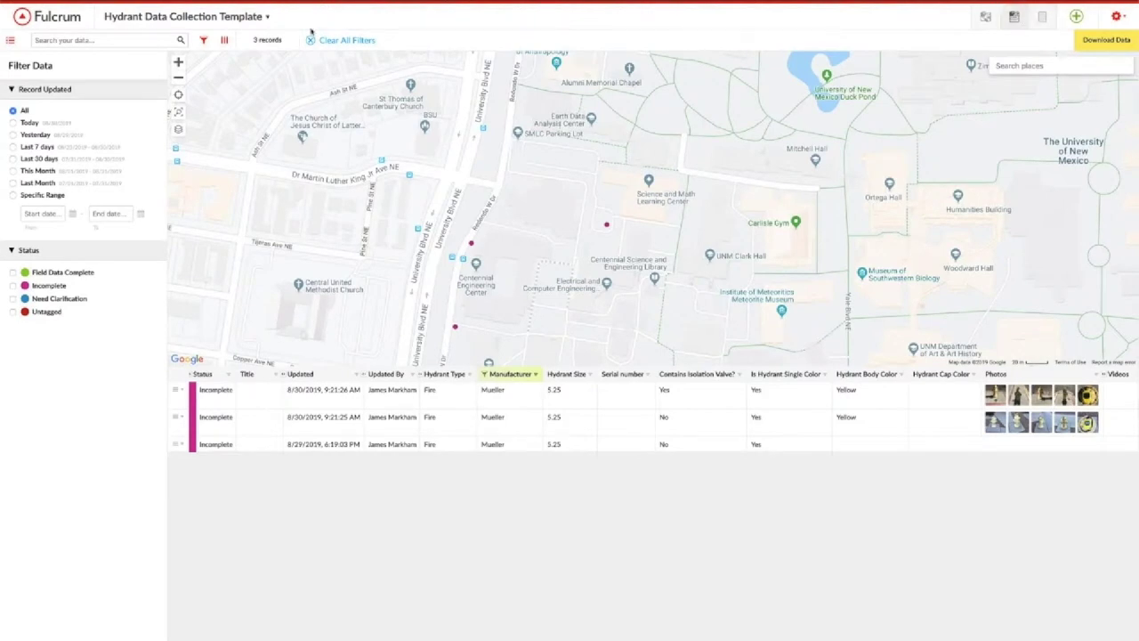
click(179, 79)
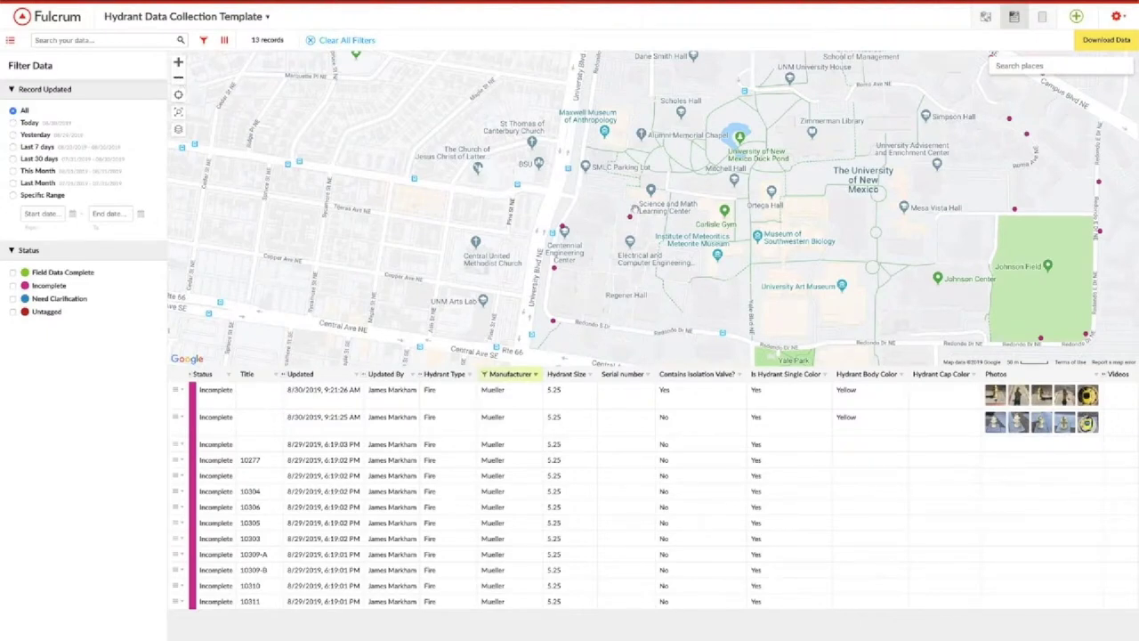
click(629, 220)
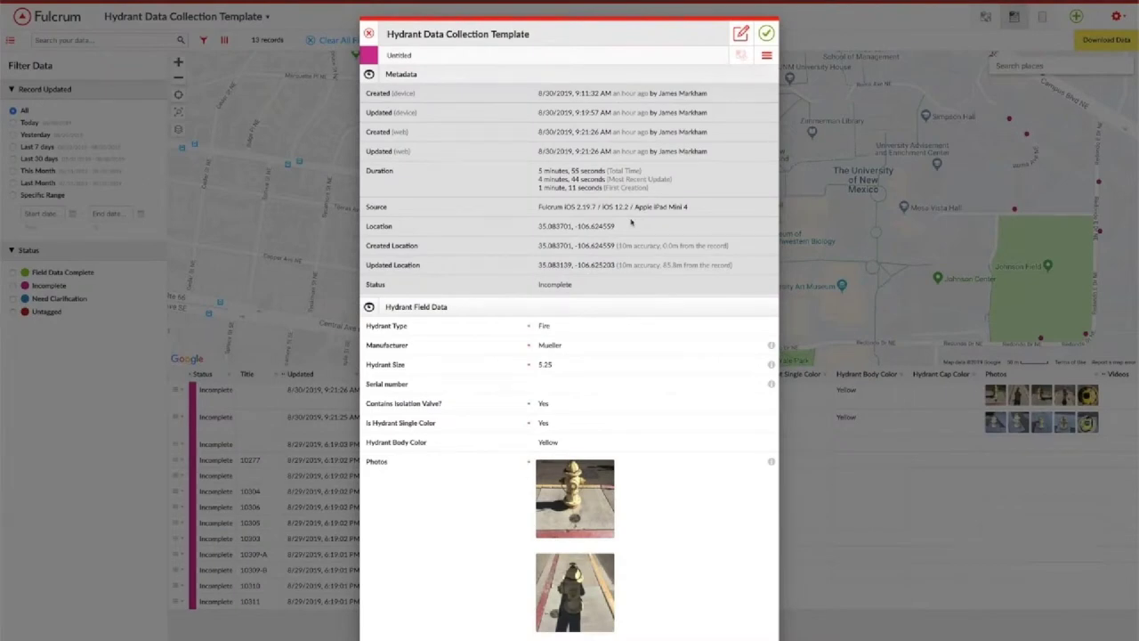
scroll(631, 222, down, 5)
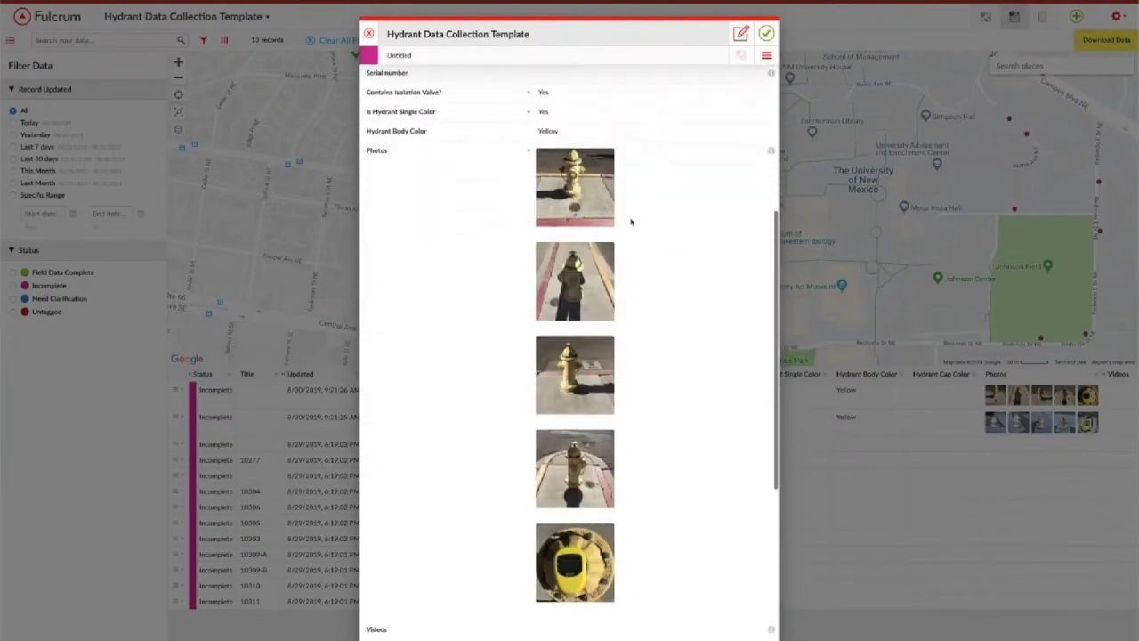
scroll(631, 222, down, 3)
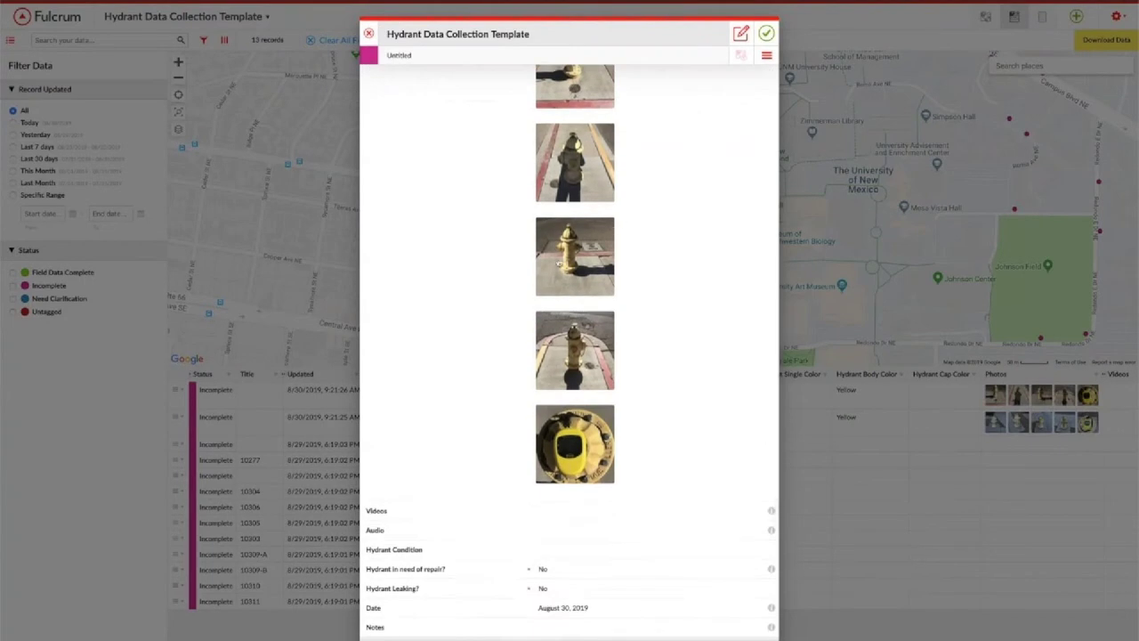
scroll(561, 259, down, 3)
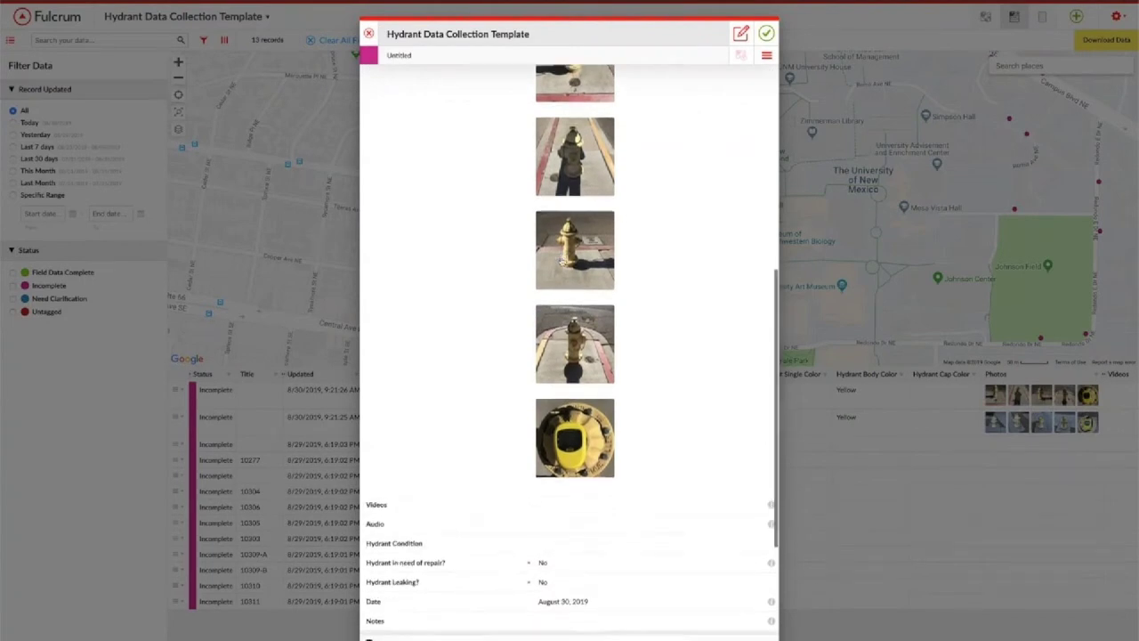
scroll(562, 259, down, 3)
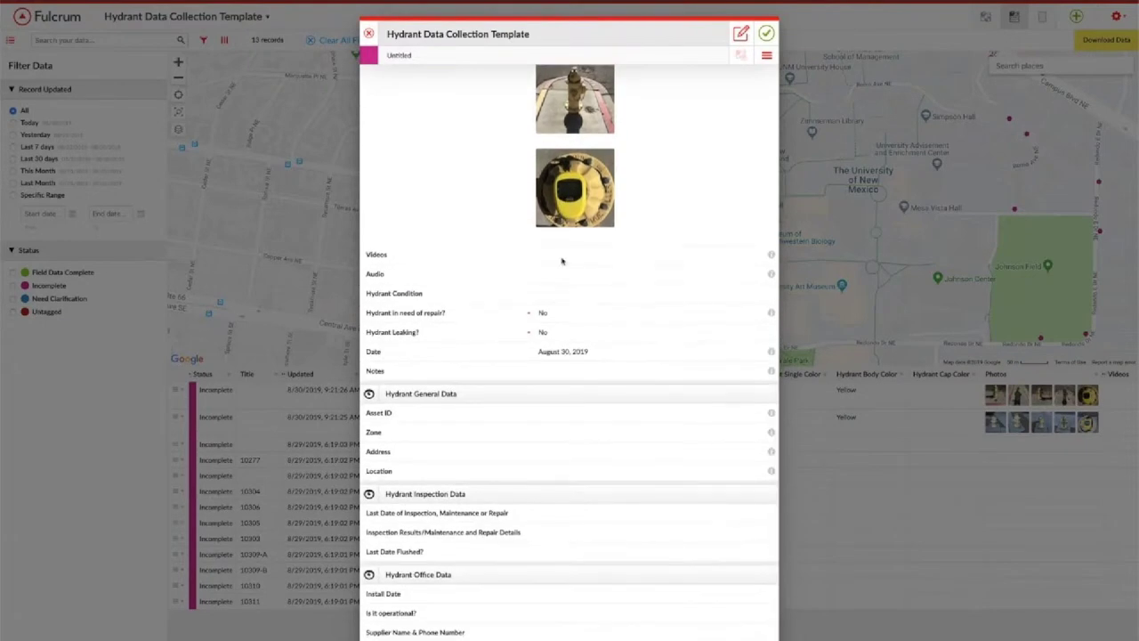
scroll(561, 260, up, 5)
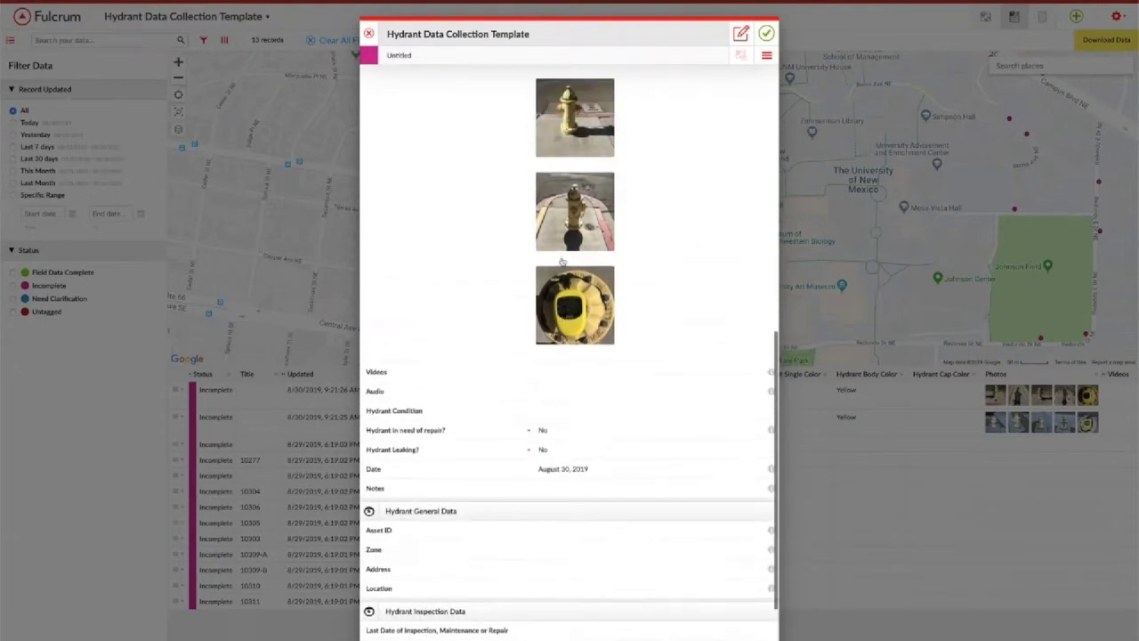
View the record's hydrant photo full size with its location map, go to the previous photo, and close the viewer
click(570, 226)
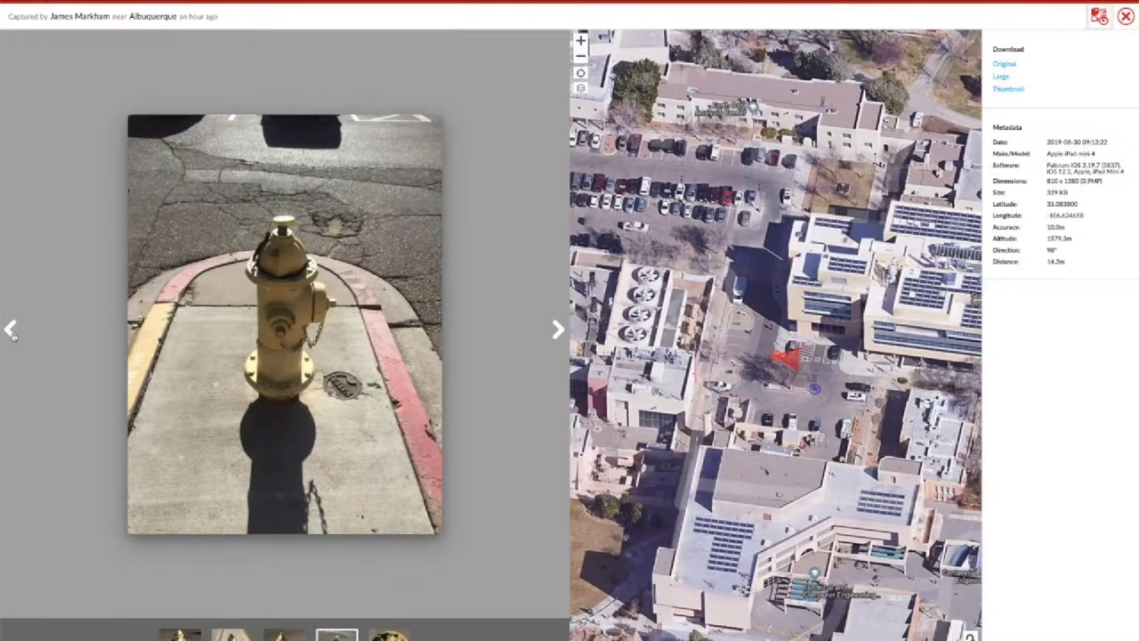
click(11, 331)
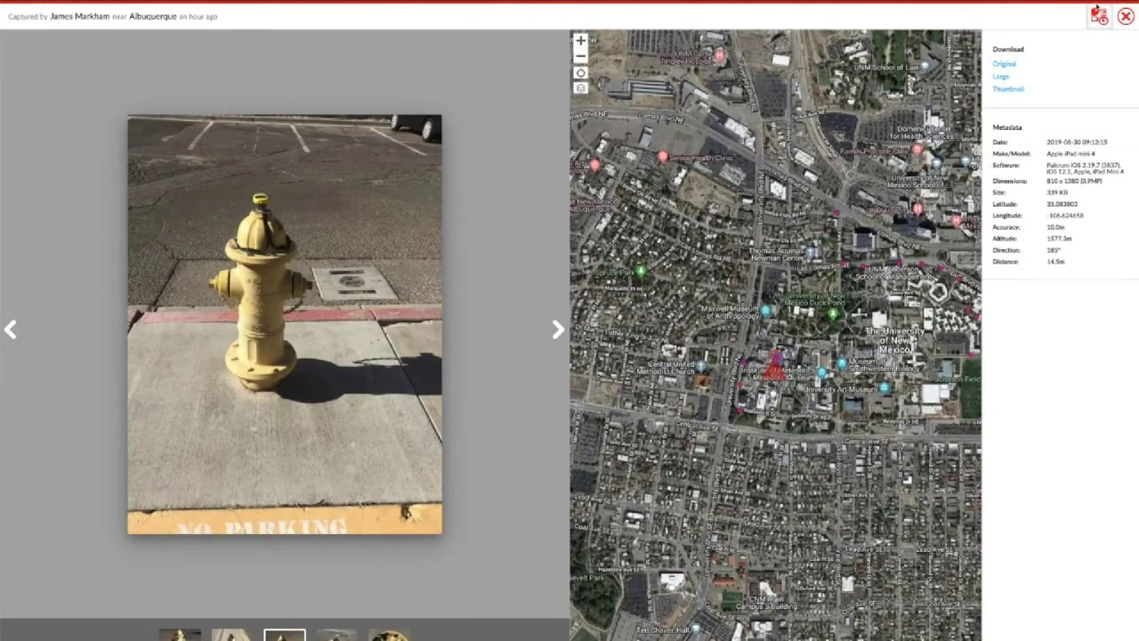
click(1125, 17)
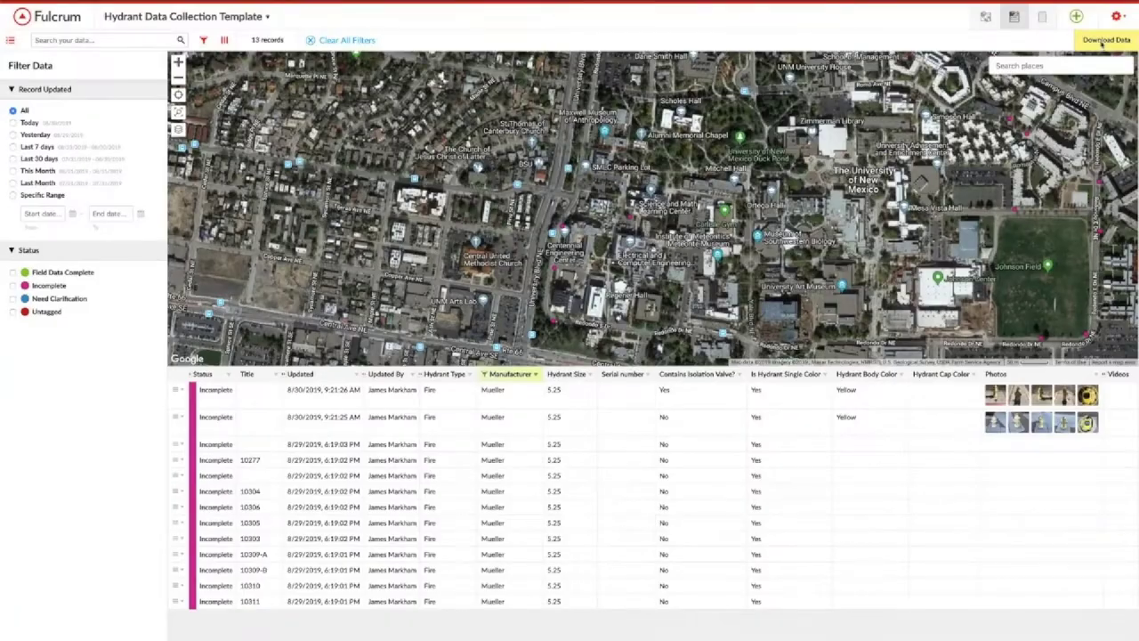
Export the filtered hydrant records in XLSX (.xlsx) format and download the resulting file
click(1102, 45)
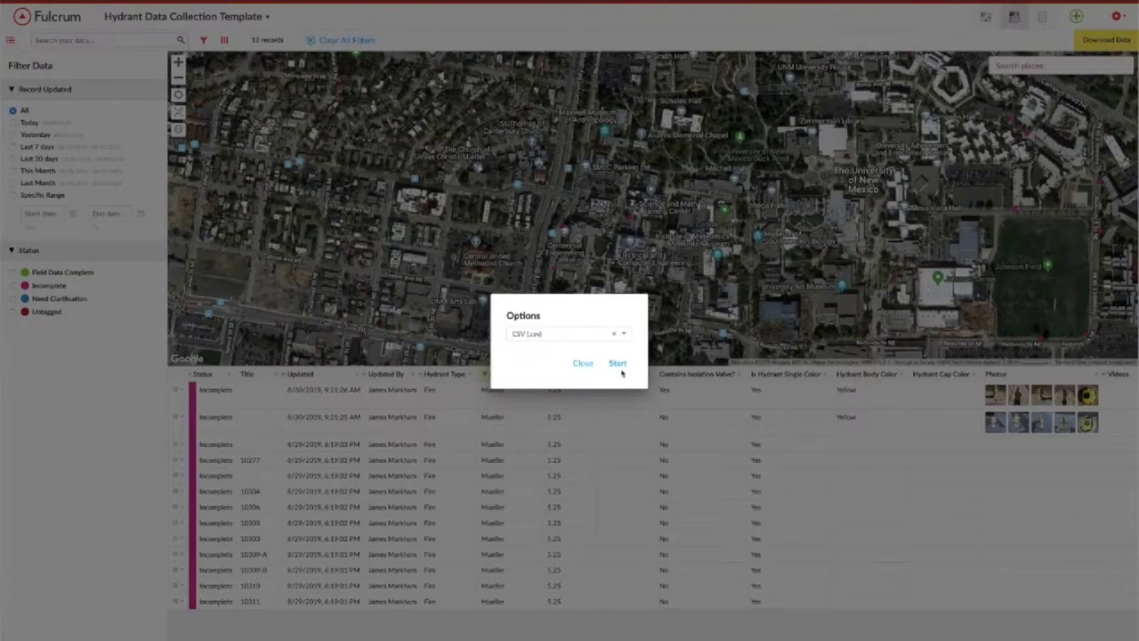
click(623, 336)
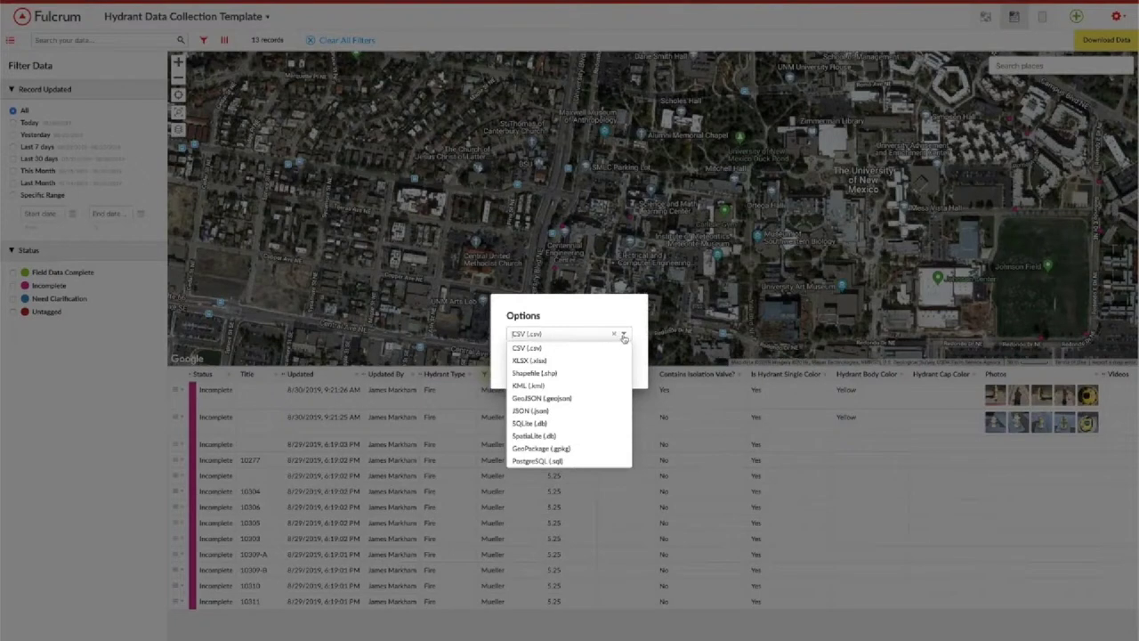
click(593, 361)
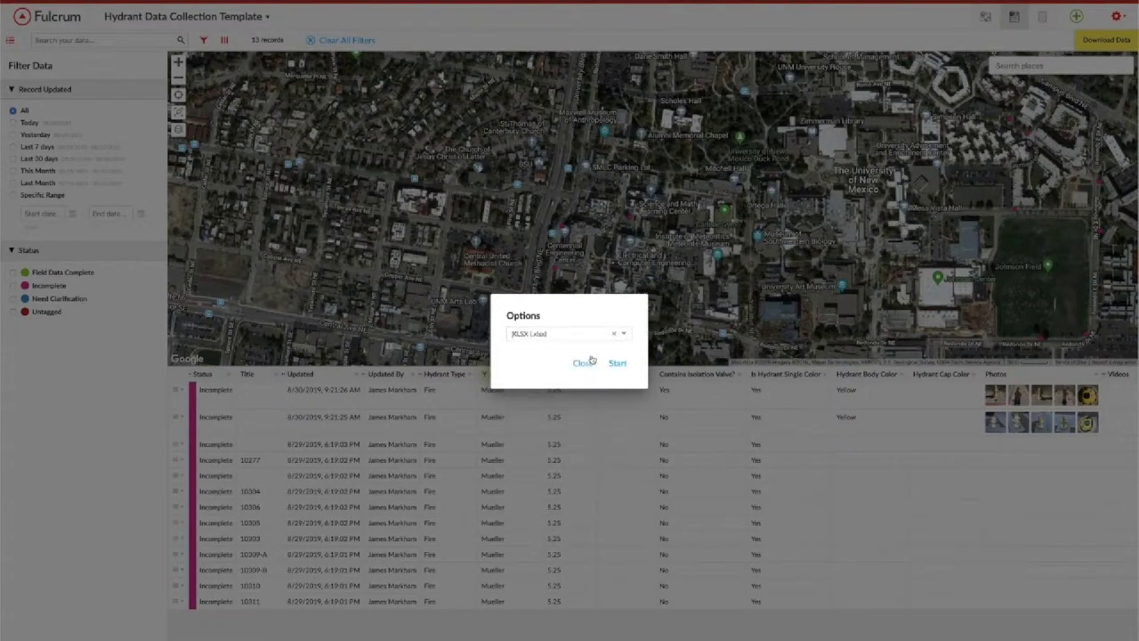
click(619, 363)
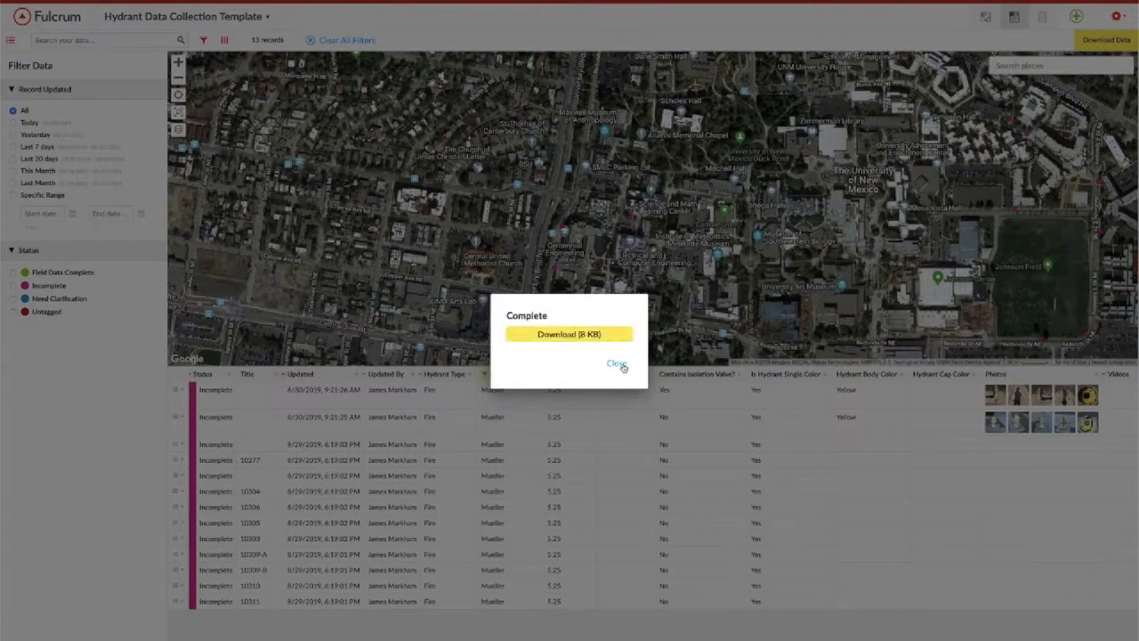
click(607, 334)
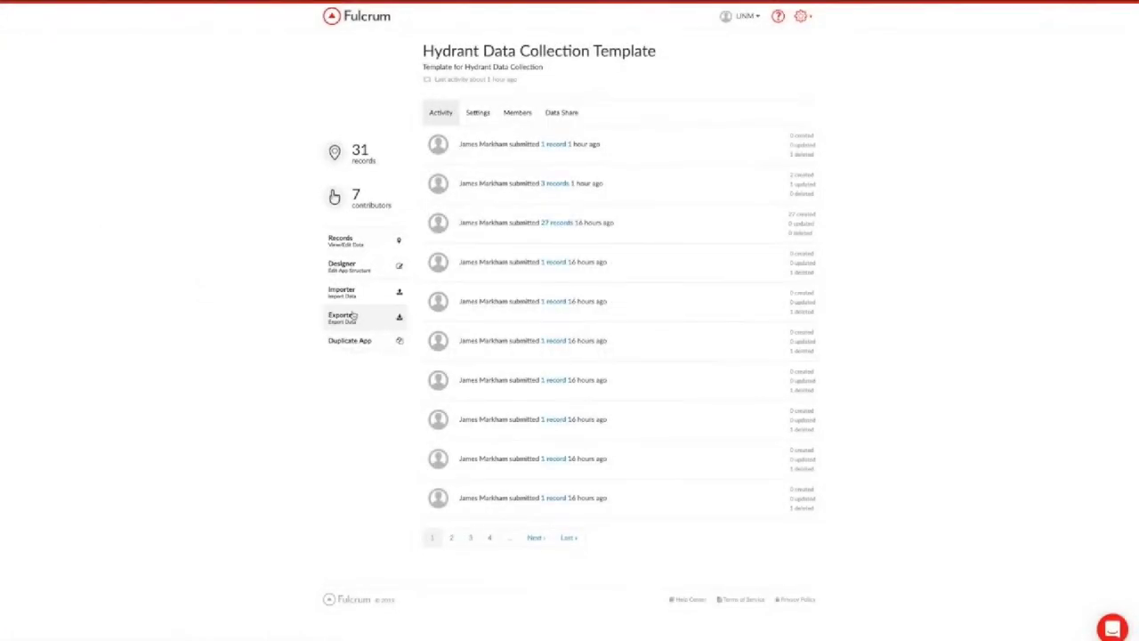
Open the Exporter for the Hydrant Data Collection Template and look through the available export file formats
click(342, 315)
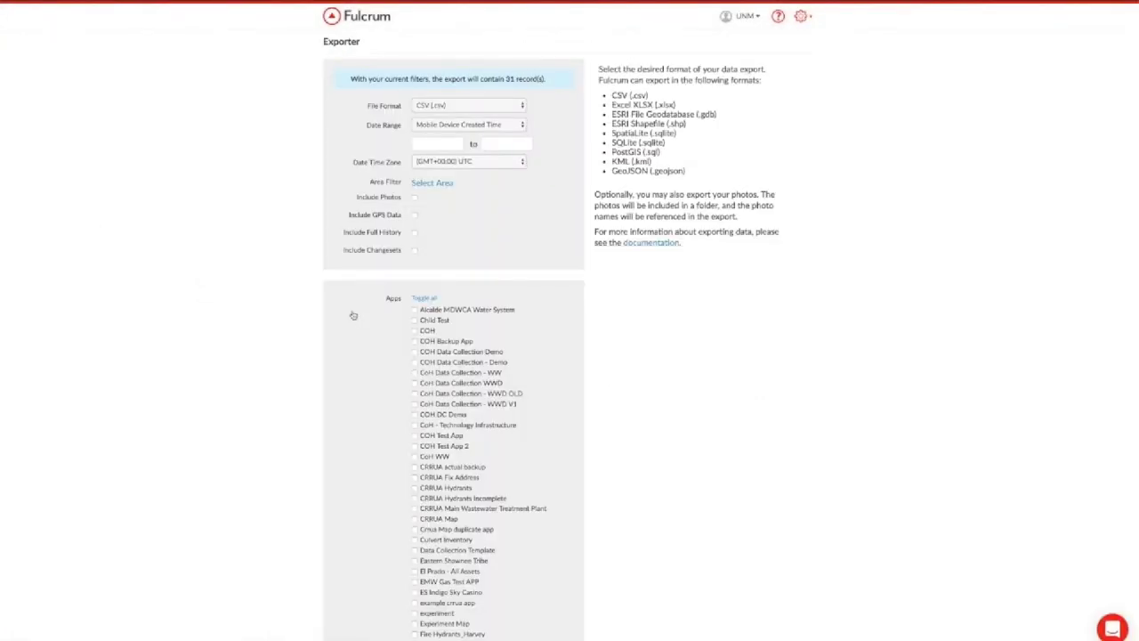
click(522, 105)
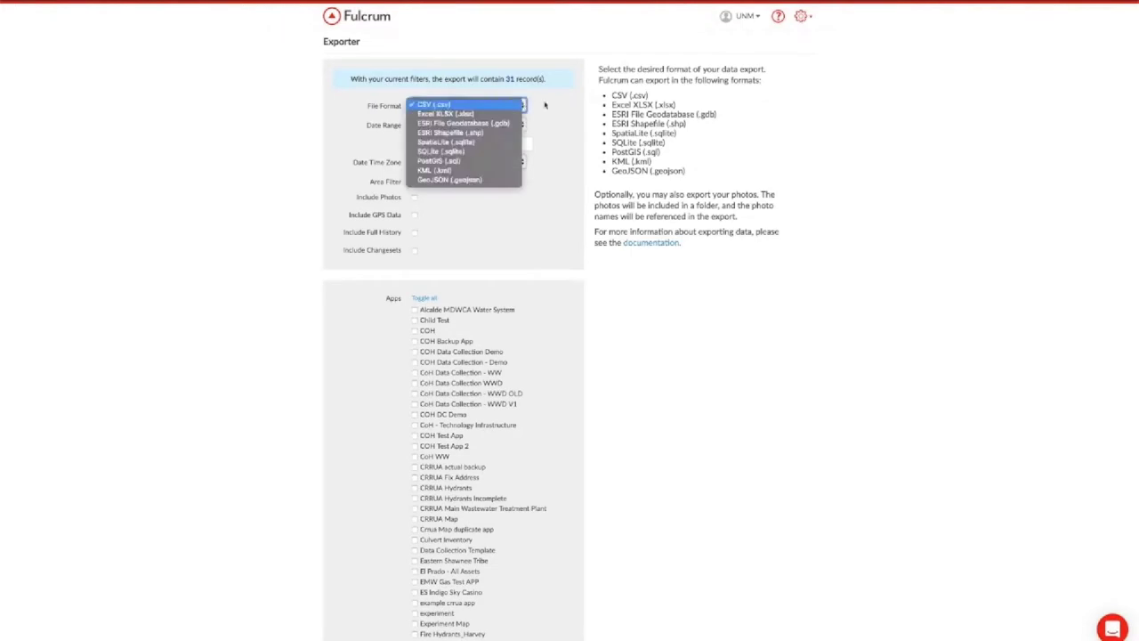
click(544, 106)
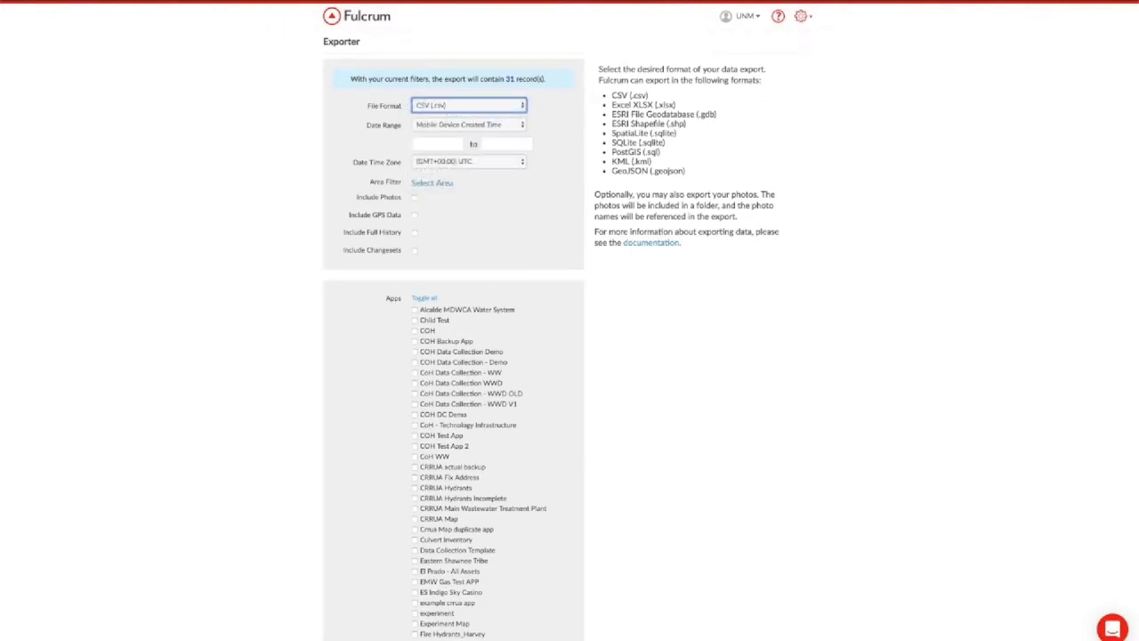
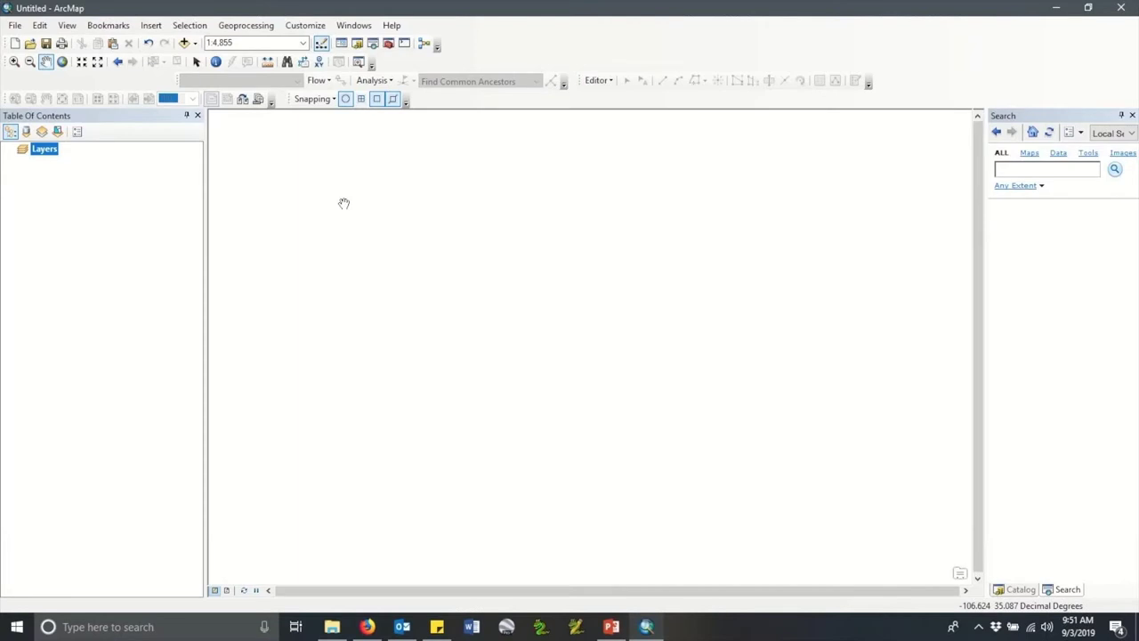
In ArcMap, add hydrant_data_collection_template.shp from the Shapefile folder to the empty map
click(195, 46)
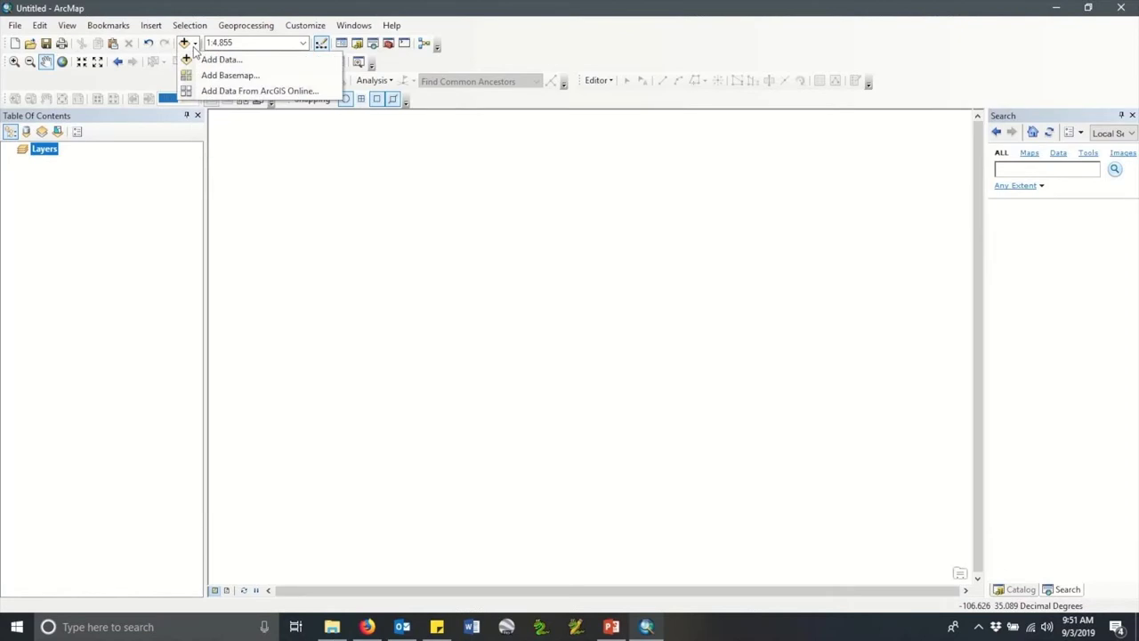
click(267, 59)
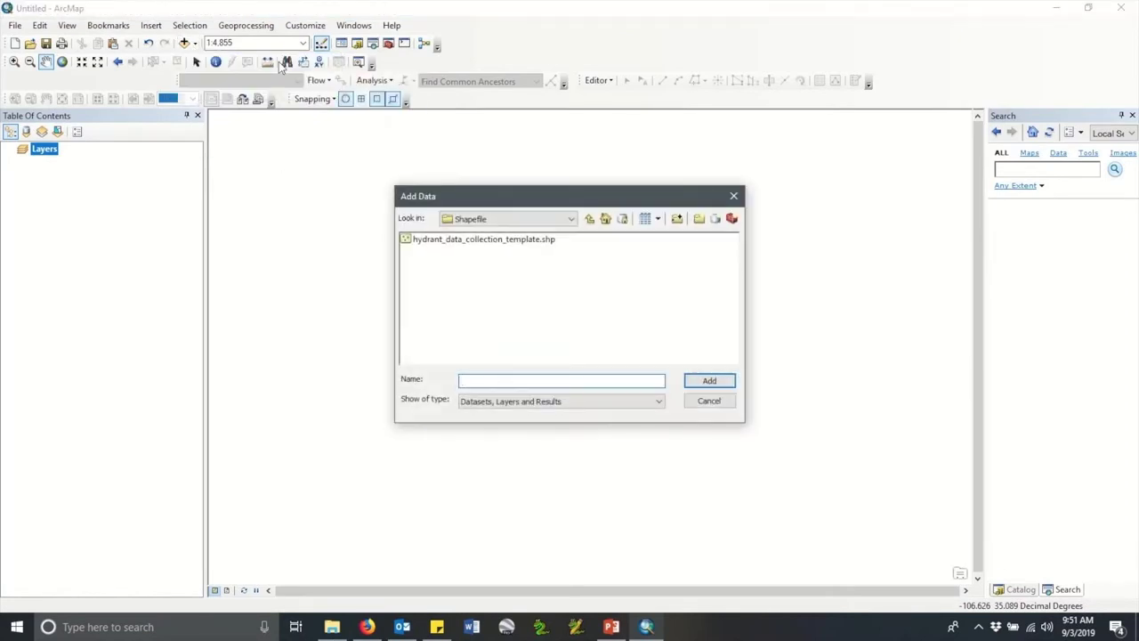
click(473, 242)
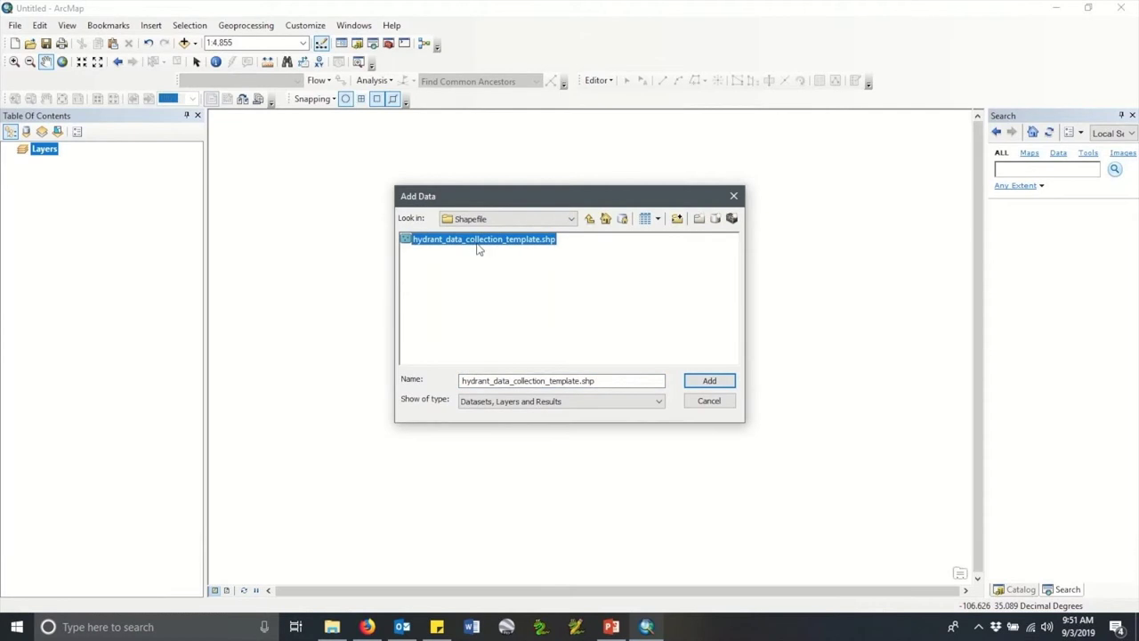
click(710, 381)
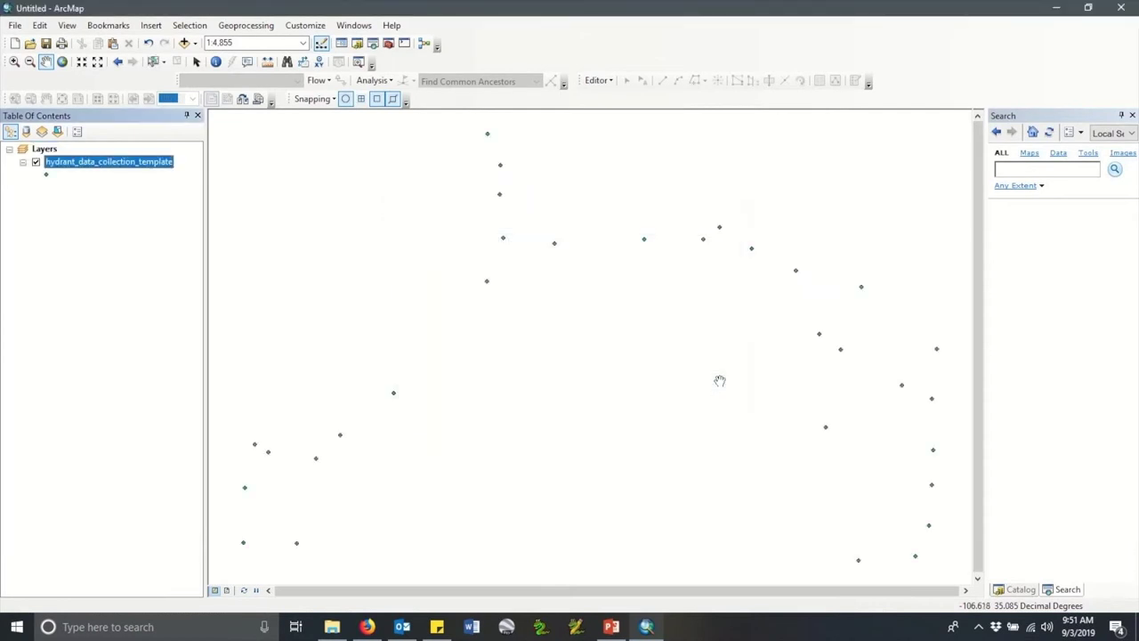
Examine the hydrant_data_collection_template layer's attribute table across to the hydrant fields and photo links, and close it
right_click(61, 165)
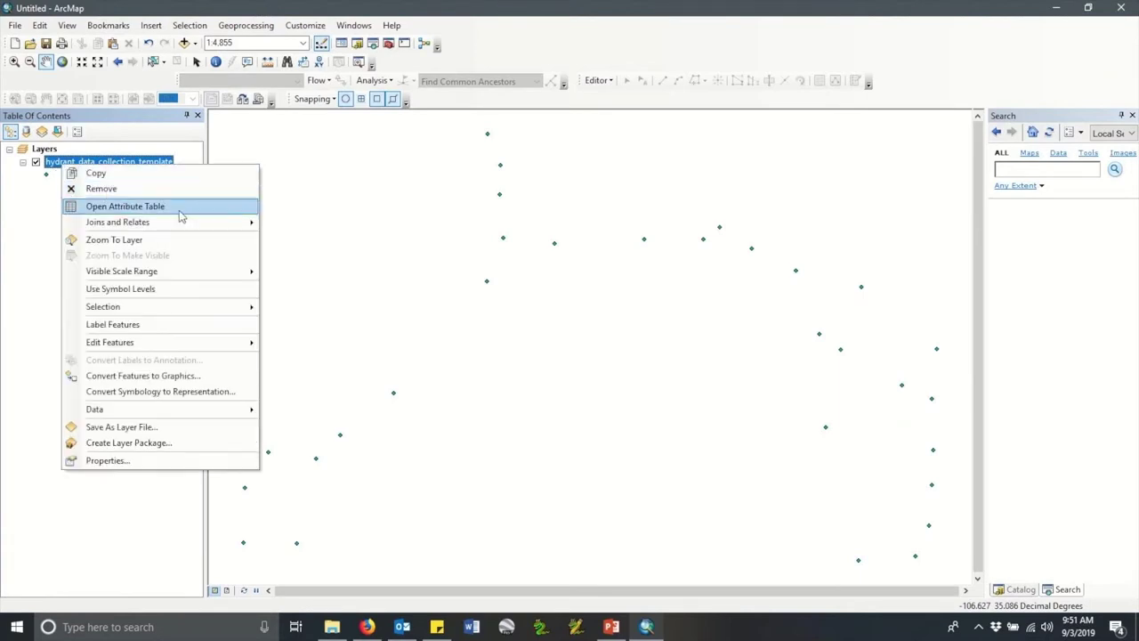
click(169, 210)
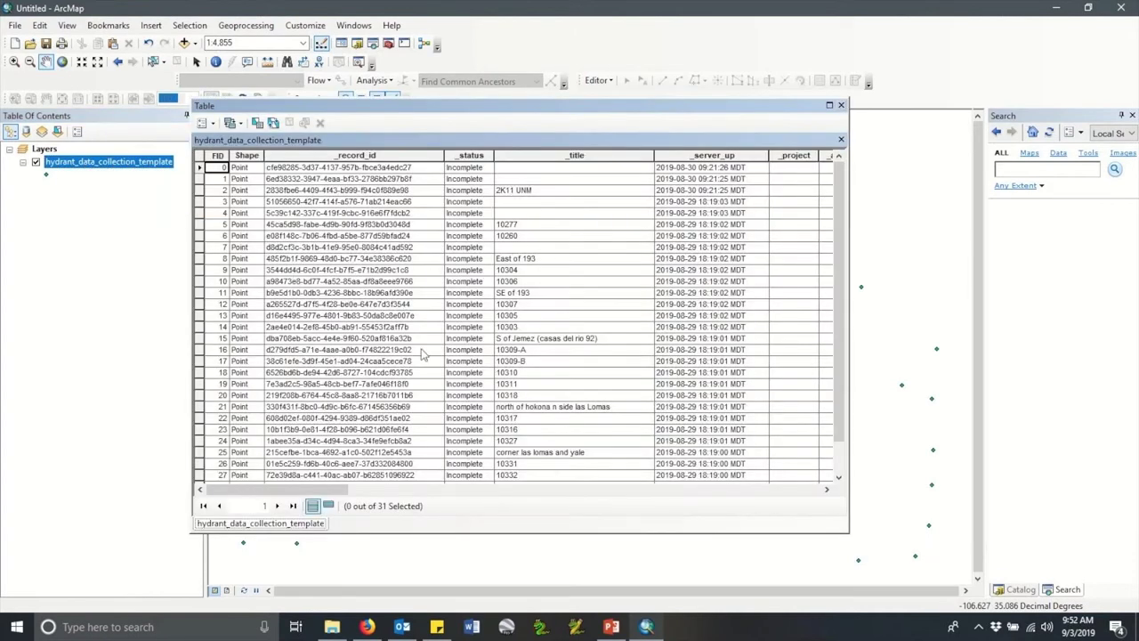
click(826, 489)
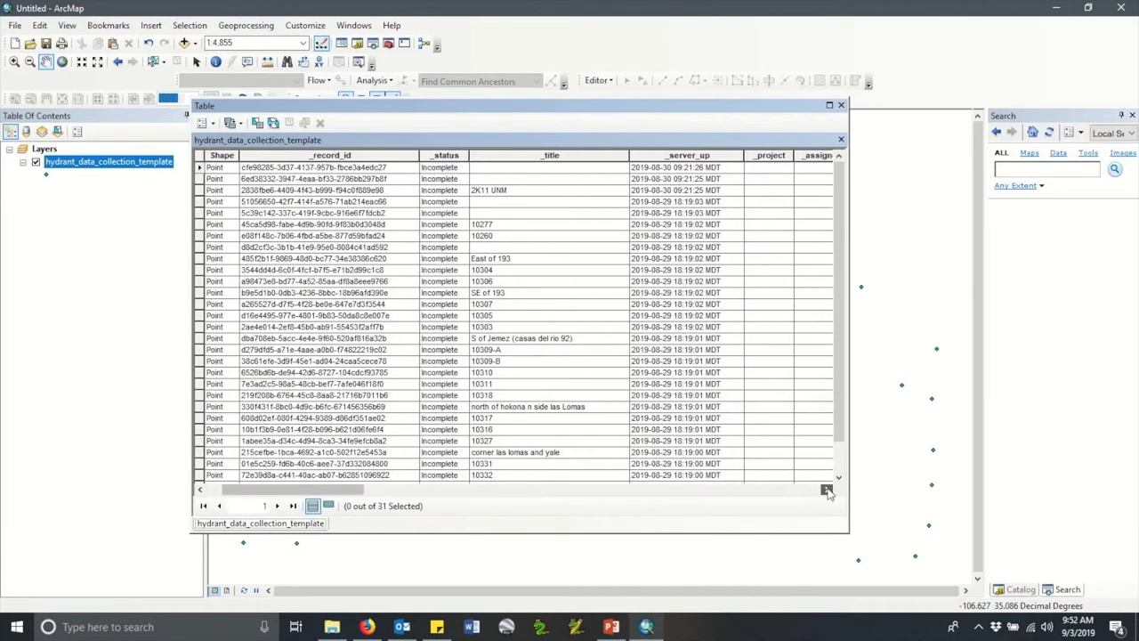
click(827, 489)
click(827, 489)
click(827, 490)
click(827, 489)
click(826, 489)
click(827, 489)
click(827, 490)
click(827, 490)
click(827, 489)
click(827, 489)
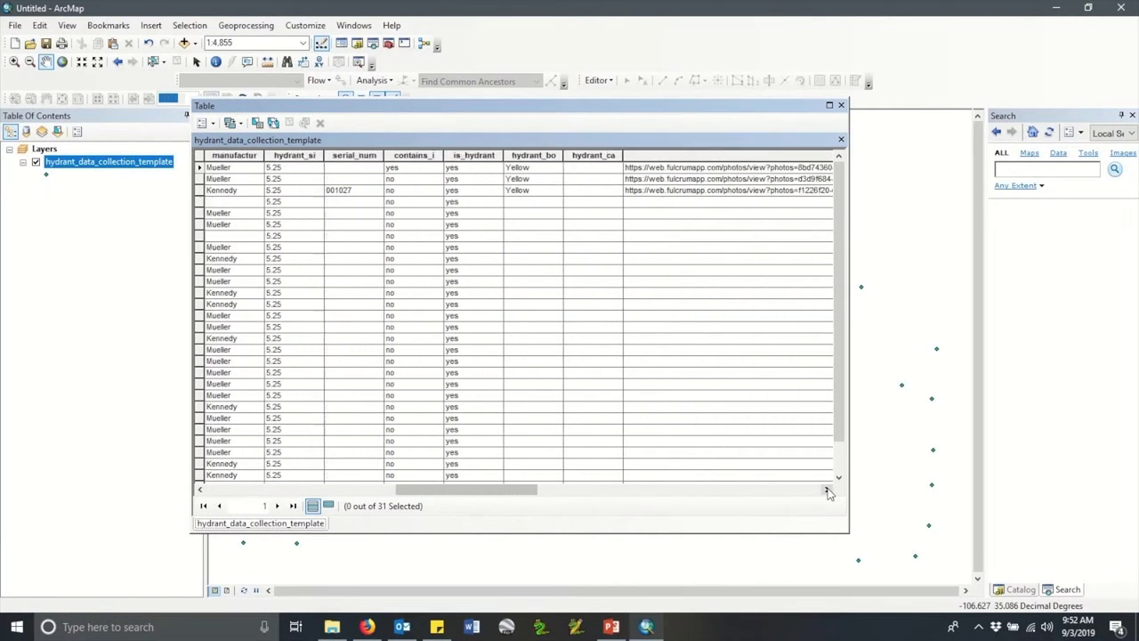
click(841, 106)
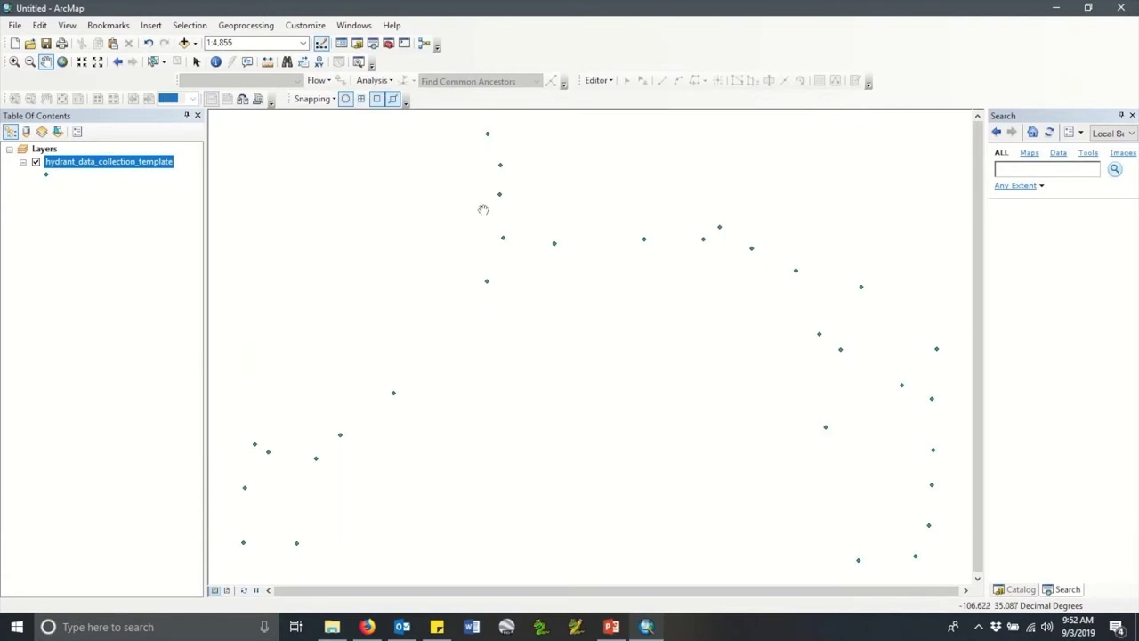
Add the Topographic basemap beneath the hydrant points
click(195, 44)
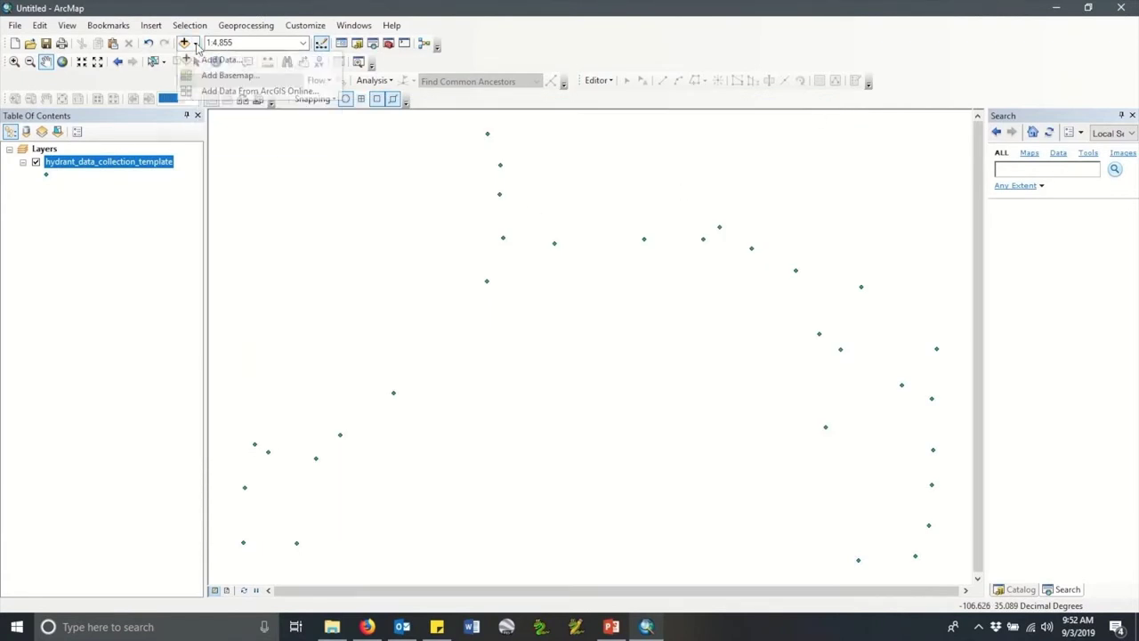
click(243, 78)
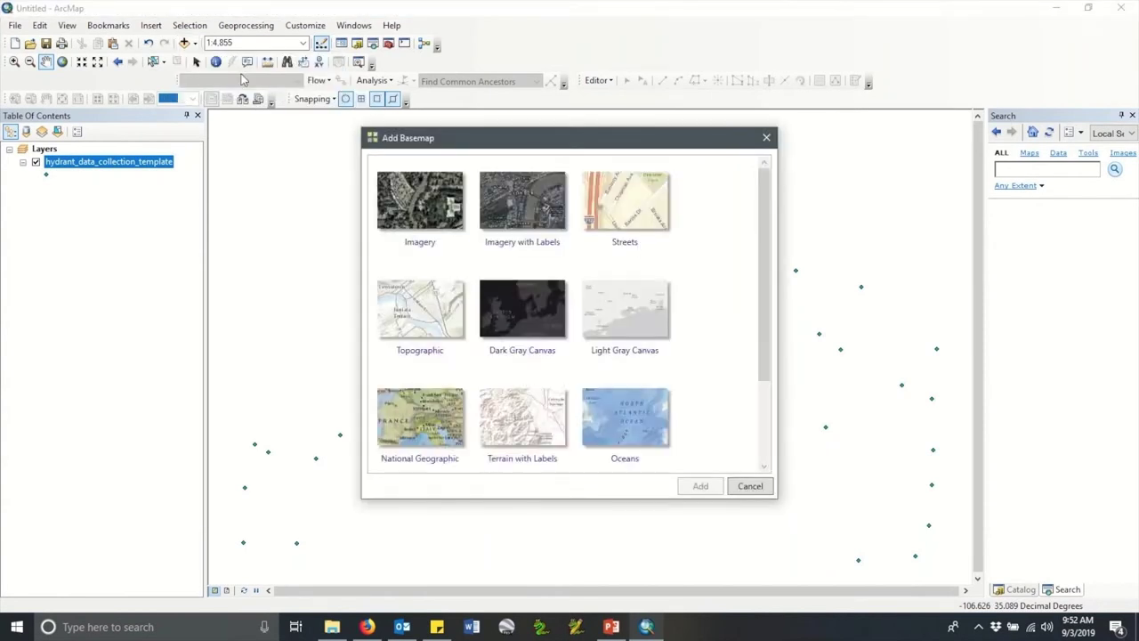
click(427, 308)
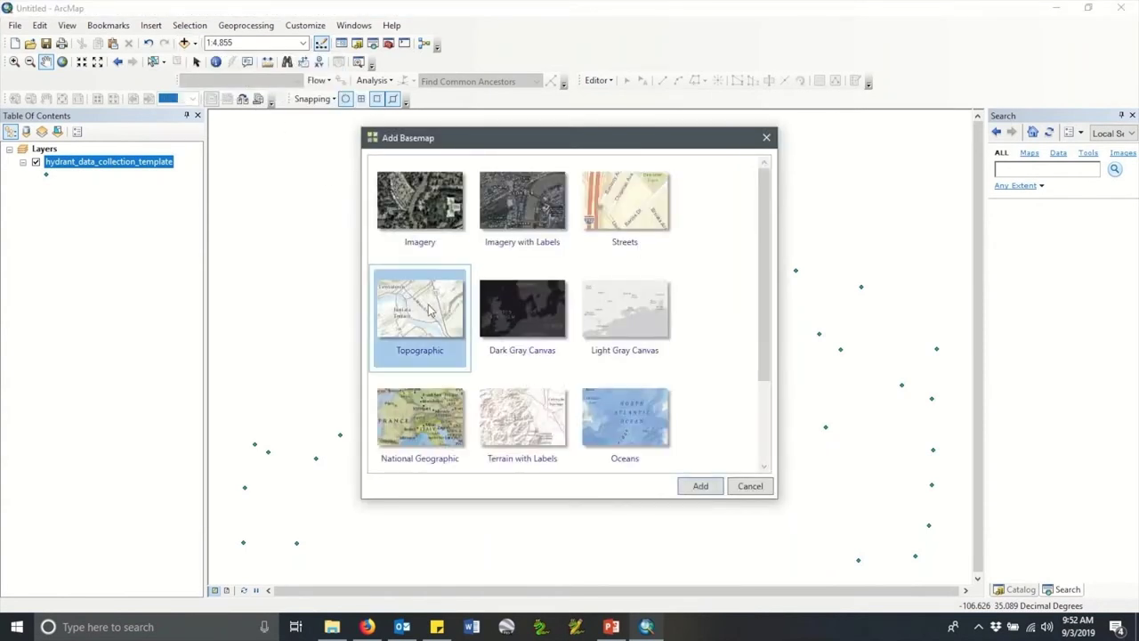
click(724, 489)
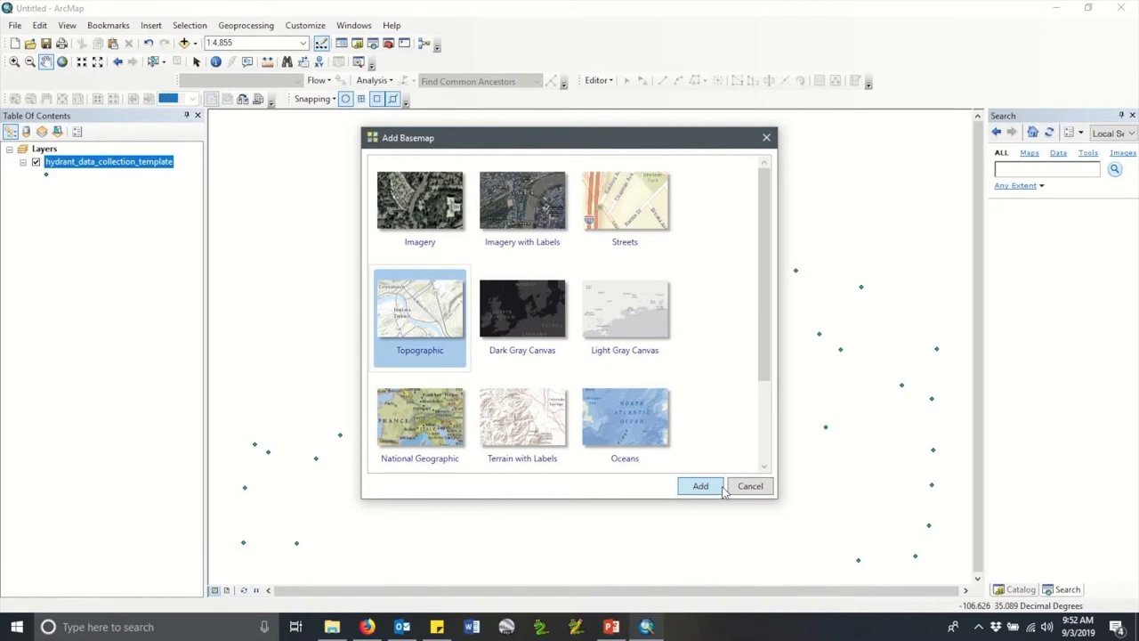
click(722, 487)
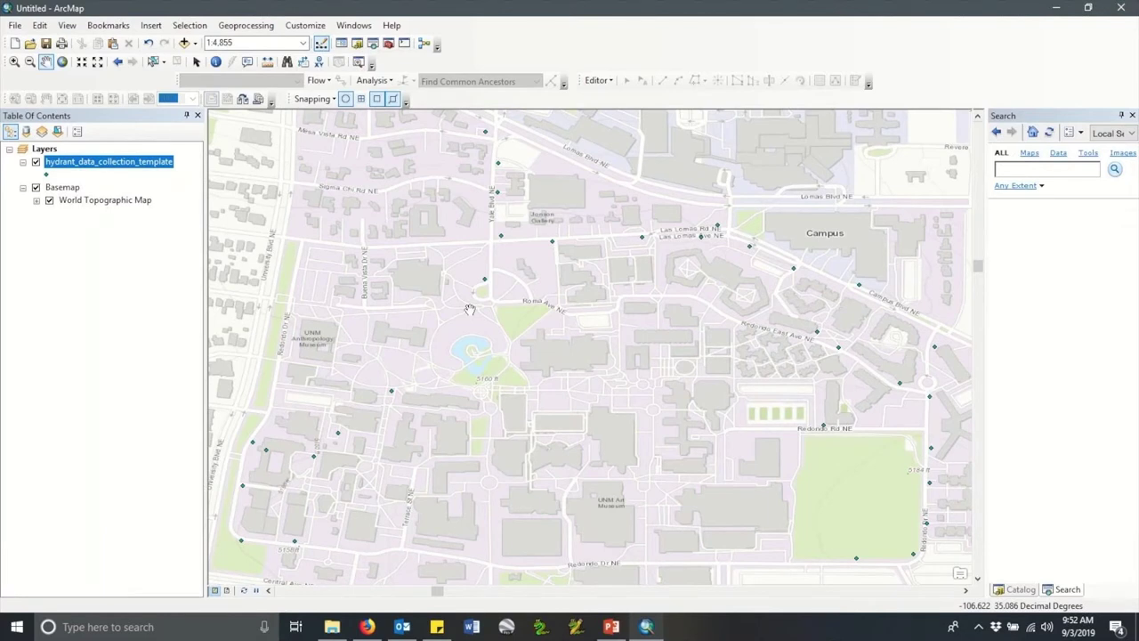
Categorize the hydrant_data_collection_template layer's symbology by unique values of the manufactur field and add all values
right_click(118, 164)
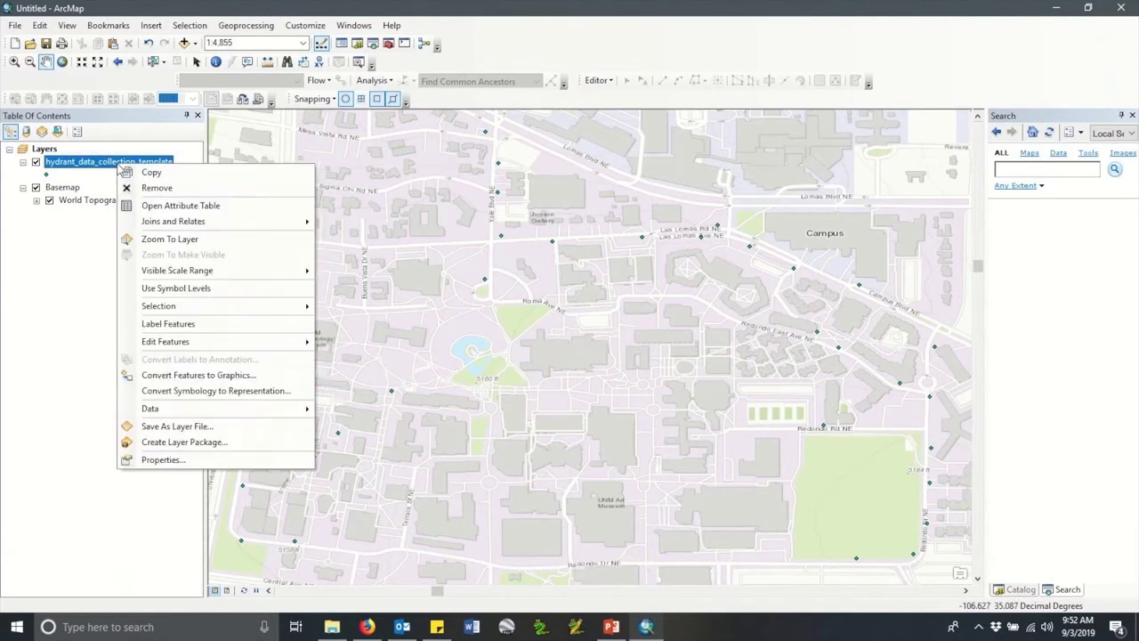
click(293, 460)
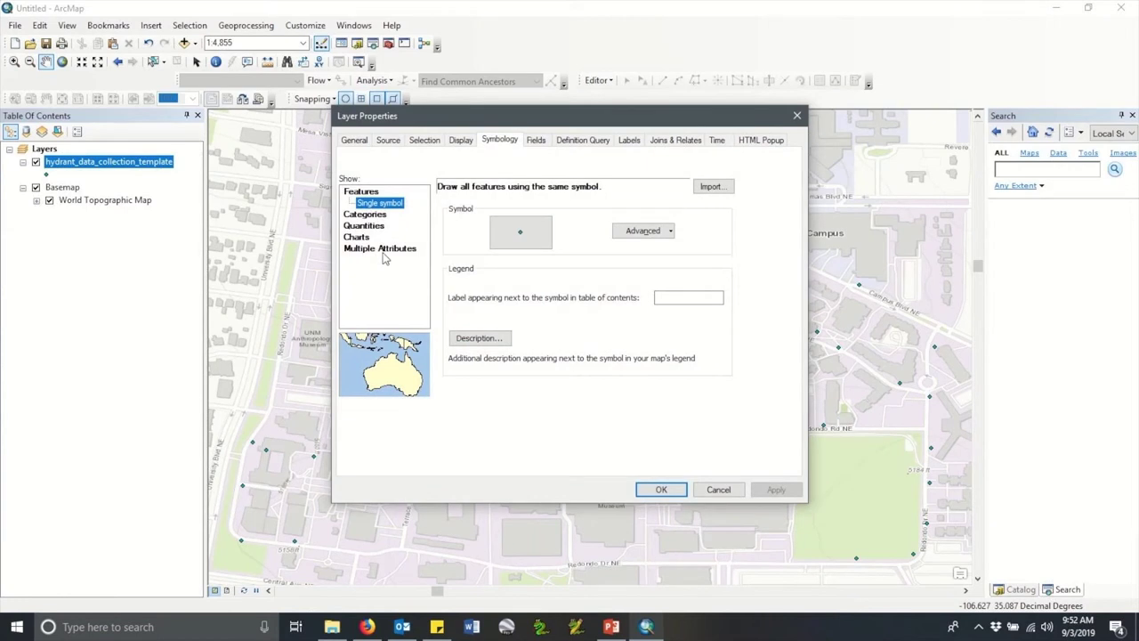
click(377, 215)
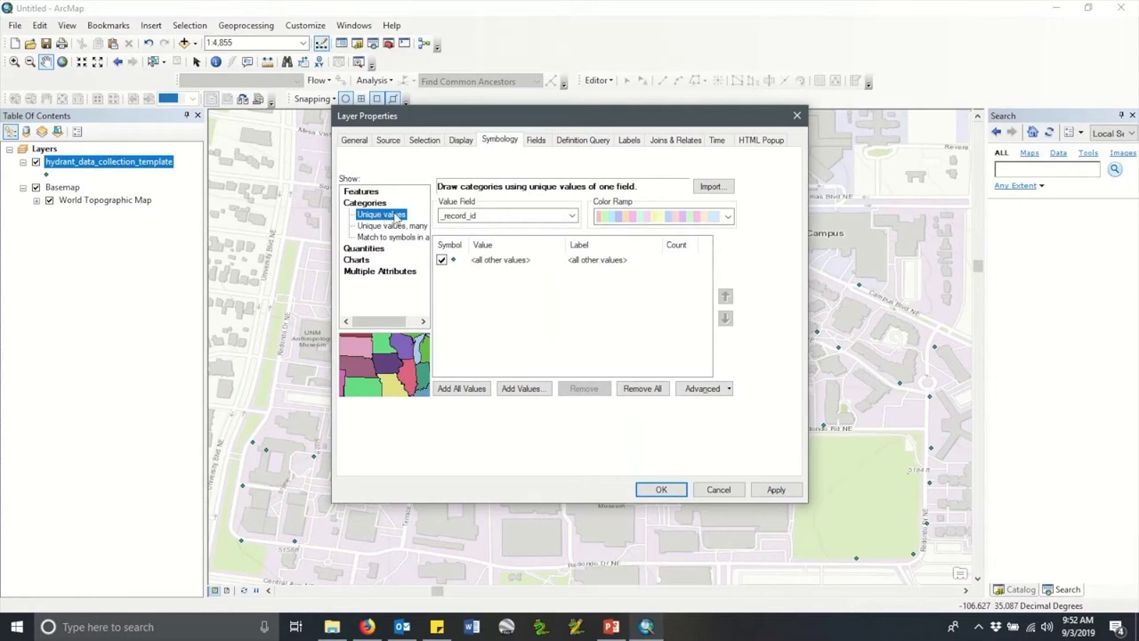
click(573, 216)
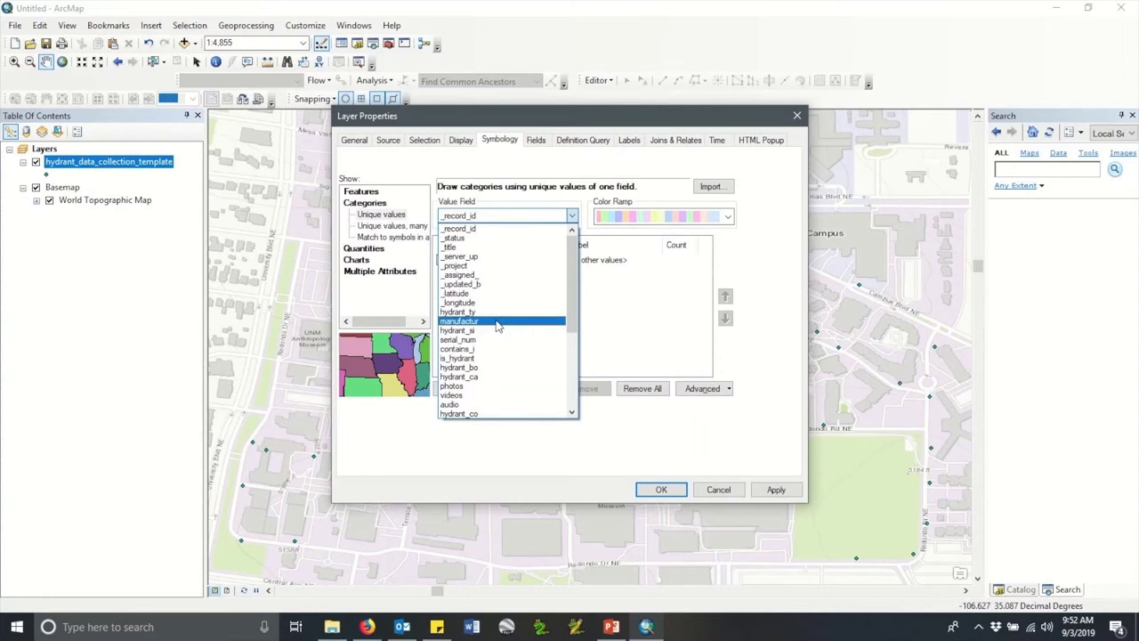
click(498, 322)
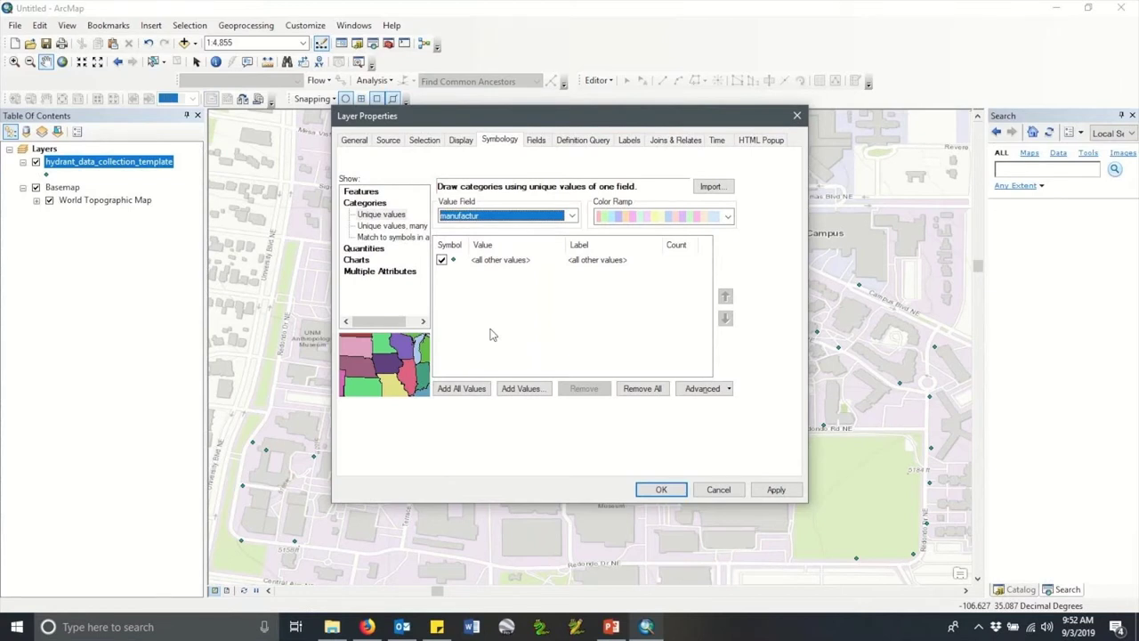
click(470, 389)
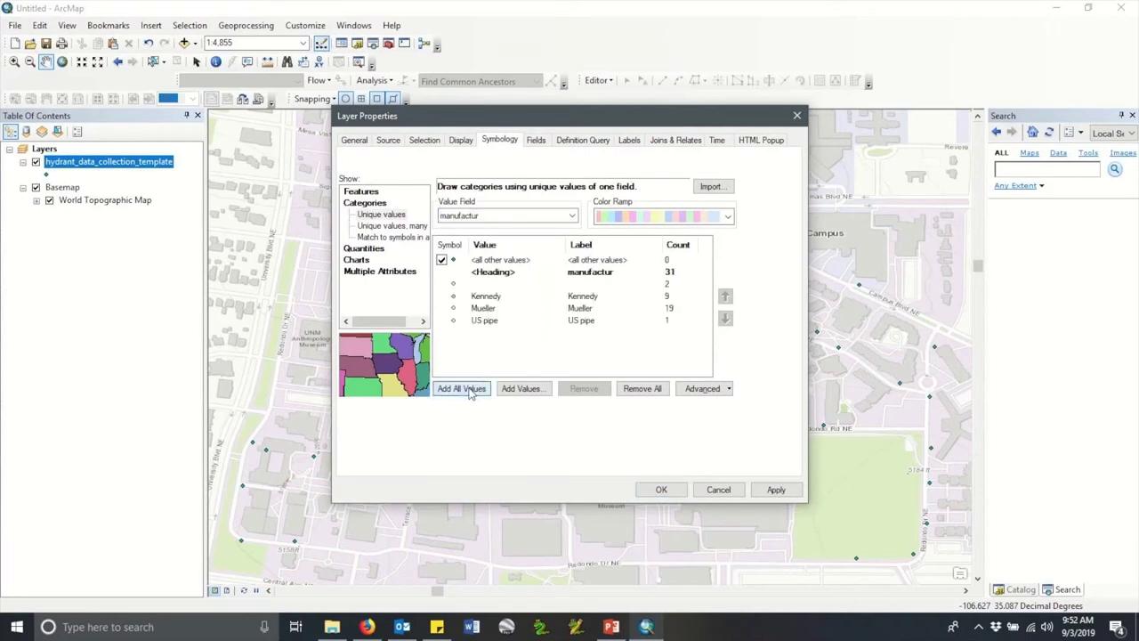
Change the Kennedy category's point symbol to blue and enlarge it
double_click(454, 298)
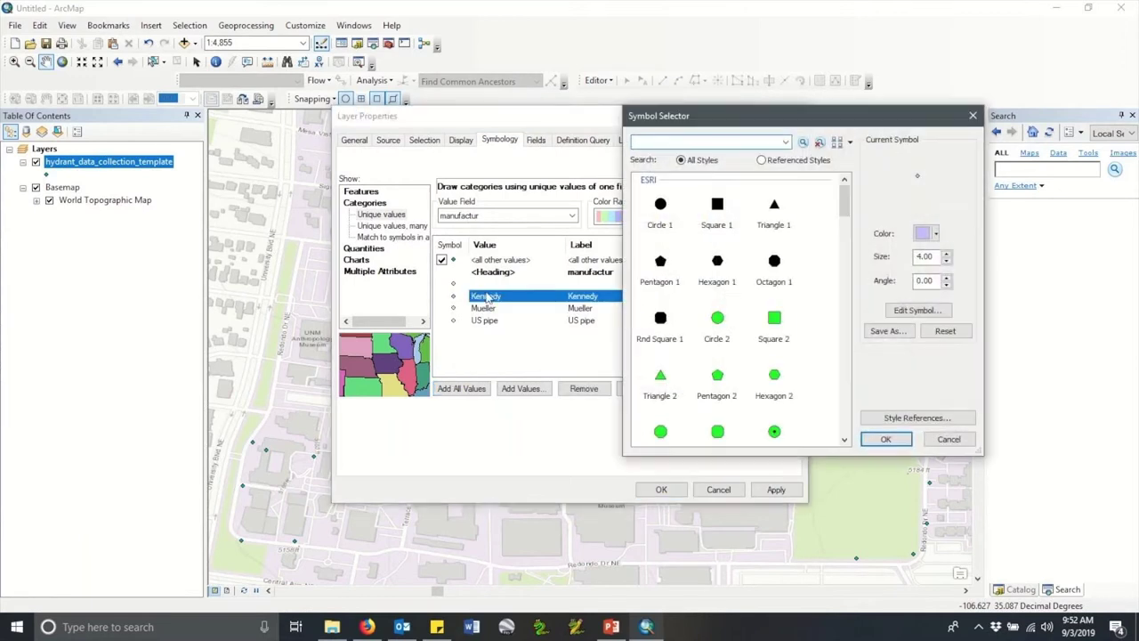
click(927, 233)
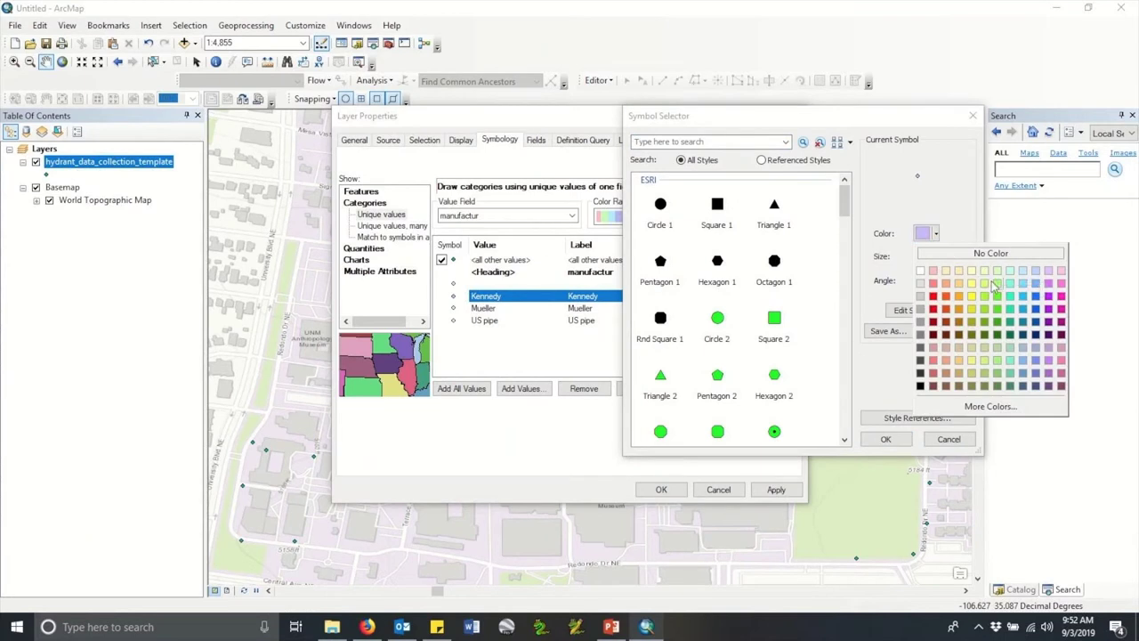
click(1036, 309)
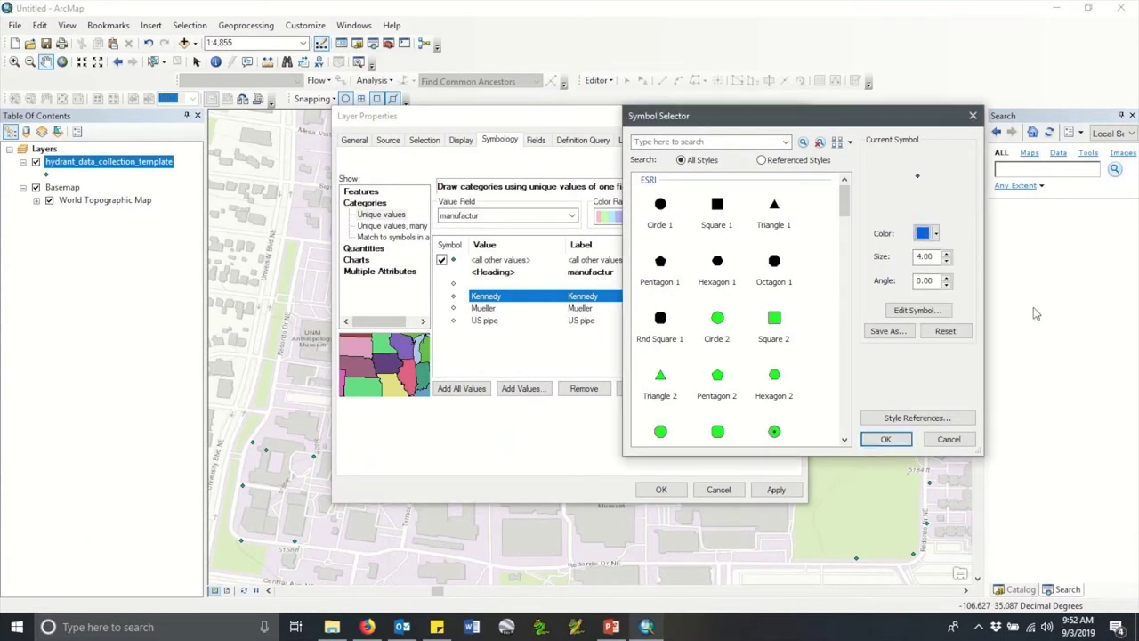
click(948, 253)
click(887, 440)
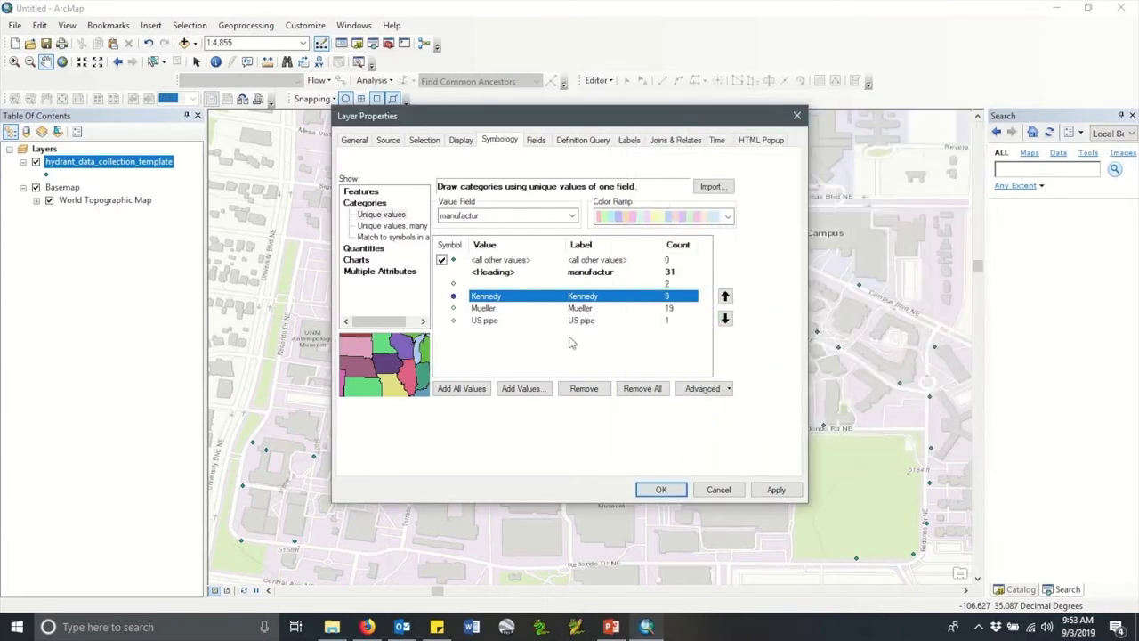
Change the Mueller category's point symbol to red with size 6
double_click(453, 309)
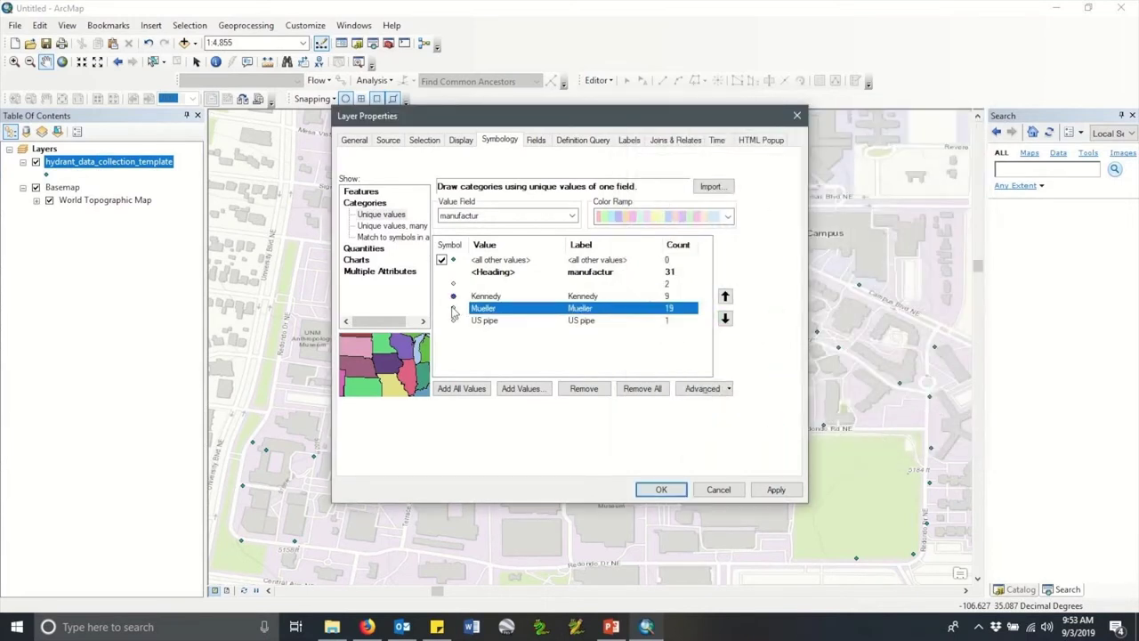
click(927, 233)
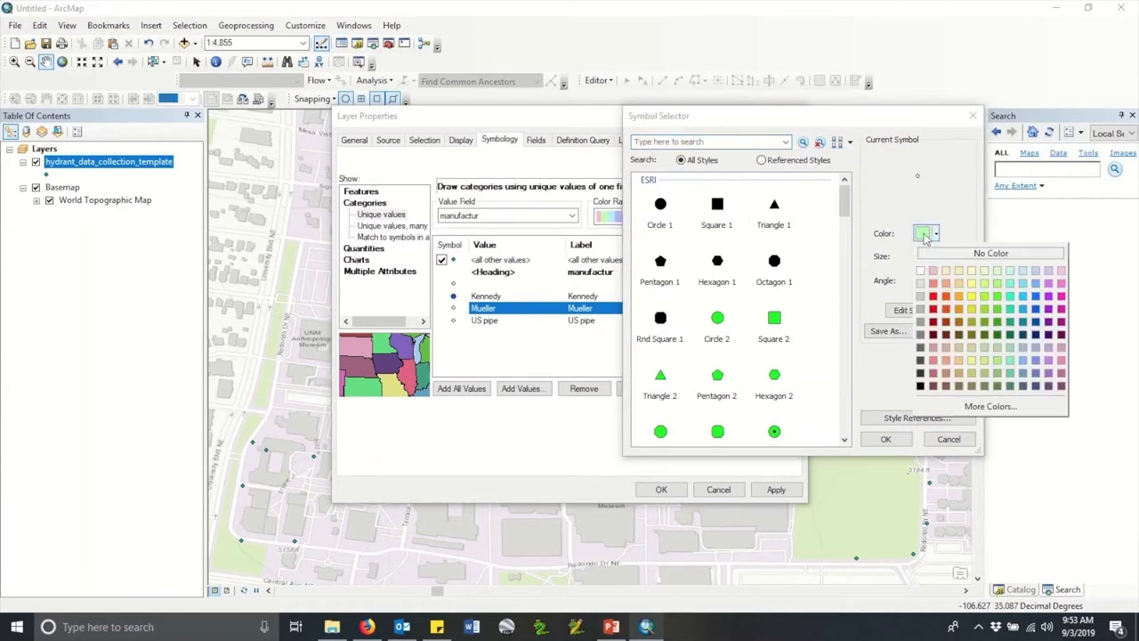
click(933, 297)
click(946, 254)
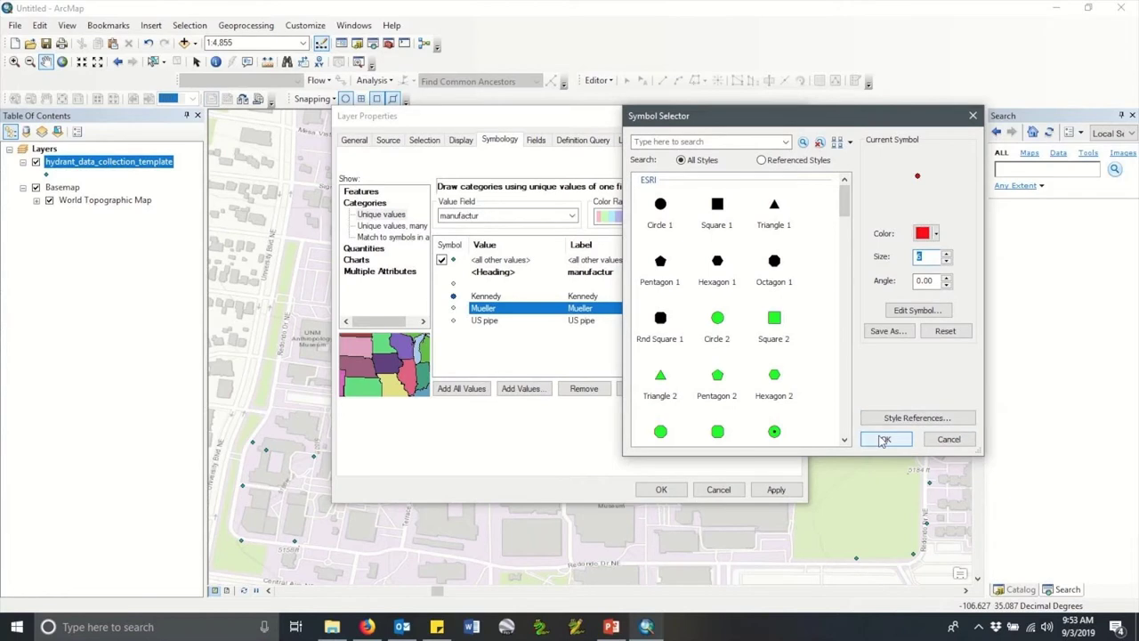
click(881, 438)
Give the US pipe category an enlarged Electron Gold point symbol and apply the manufacturer symbology to the layer
double_click(453, 323)
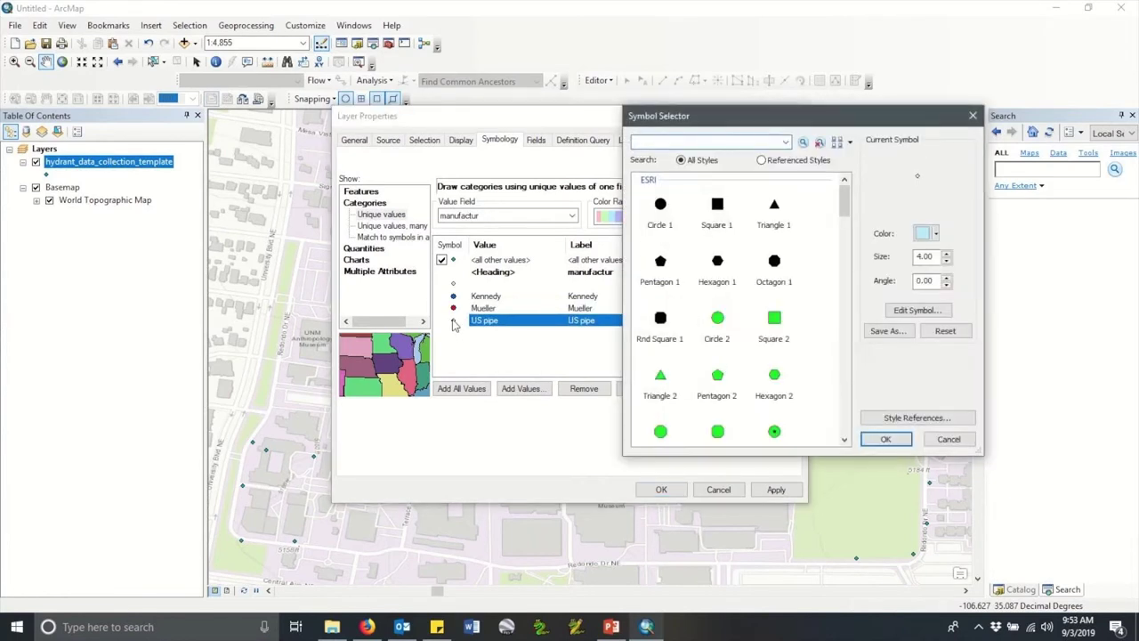
click(927, 233)
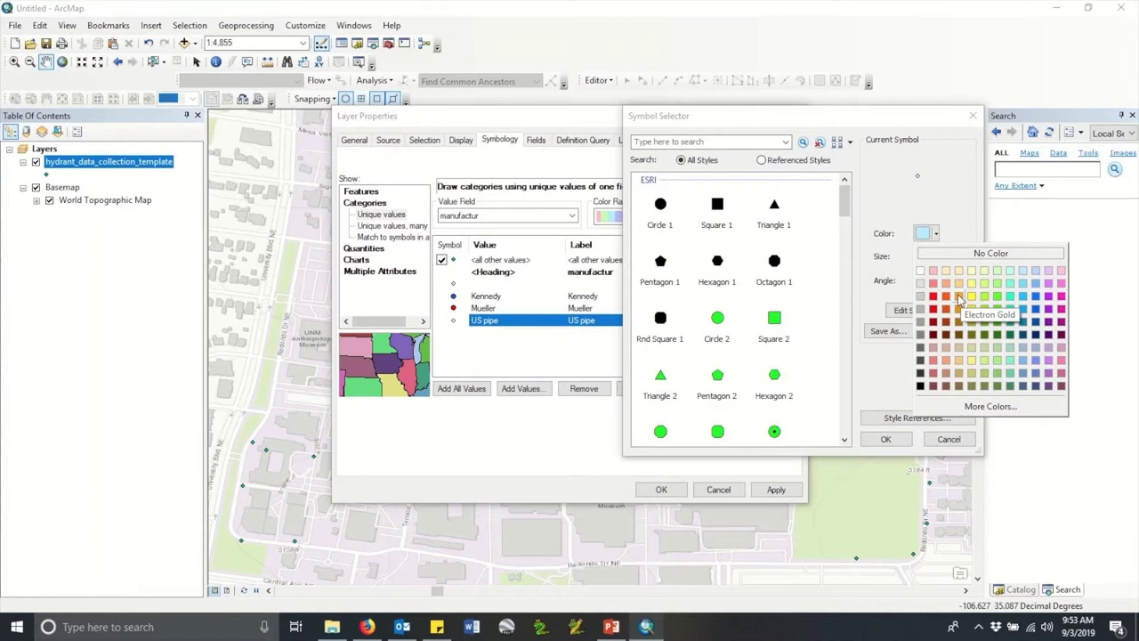
click(958, 297)
click(948, 258)
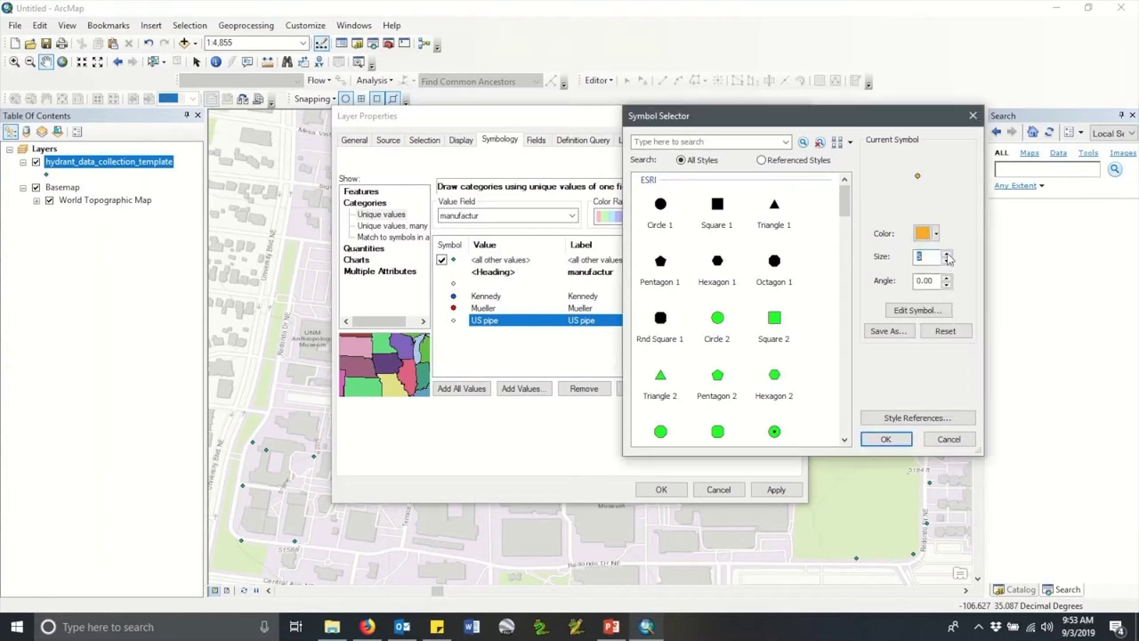
click(886, 438)
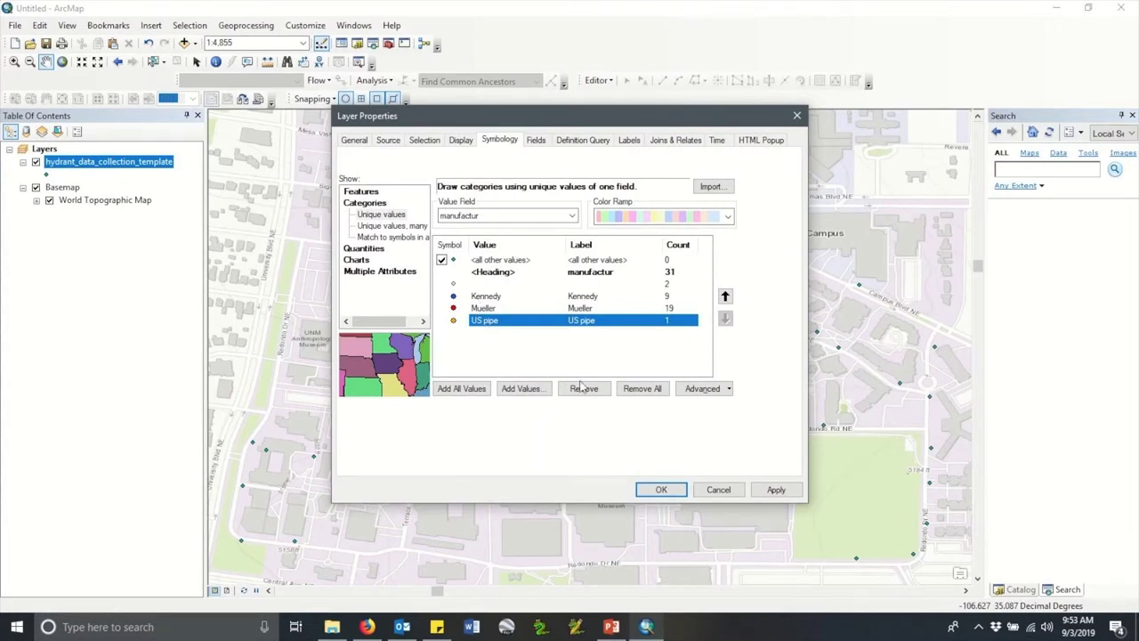
click(776, 490)
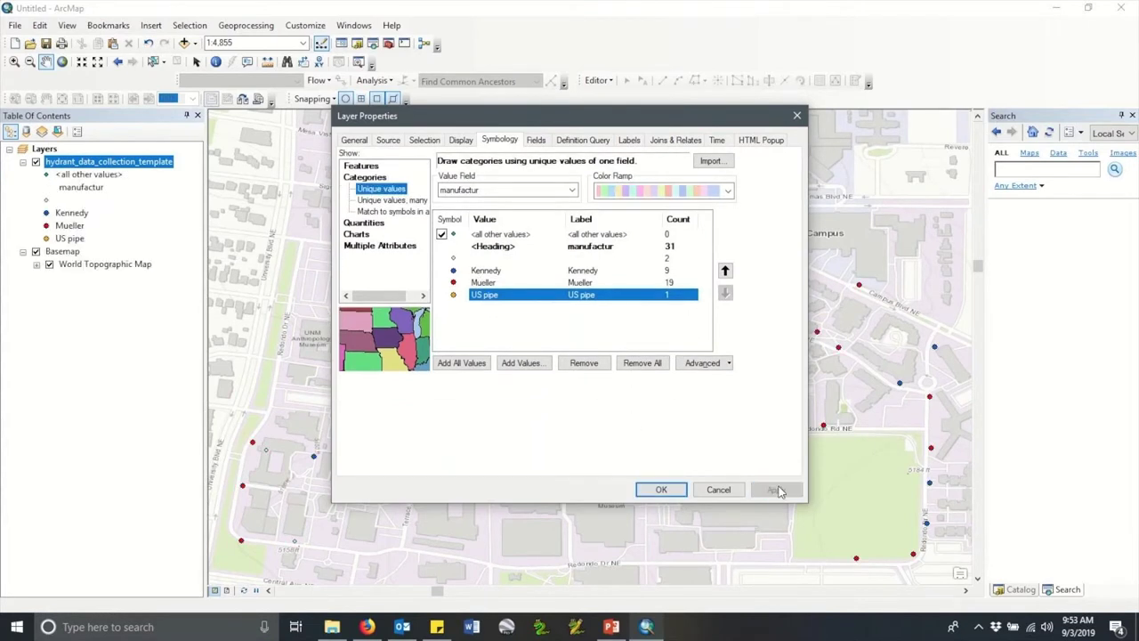
click(663, 490)
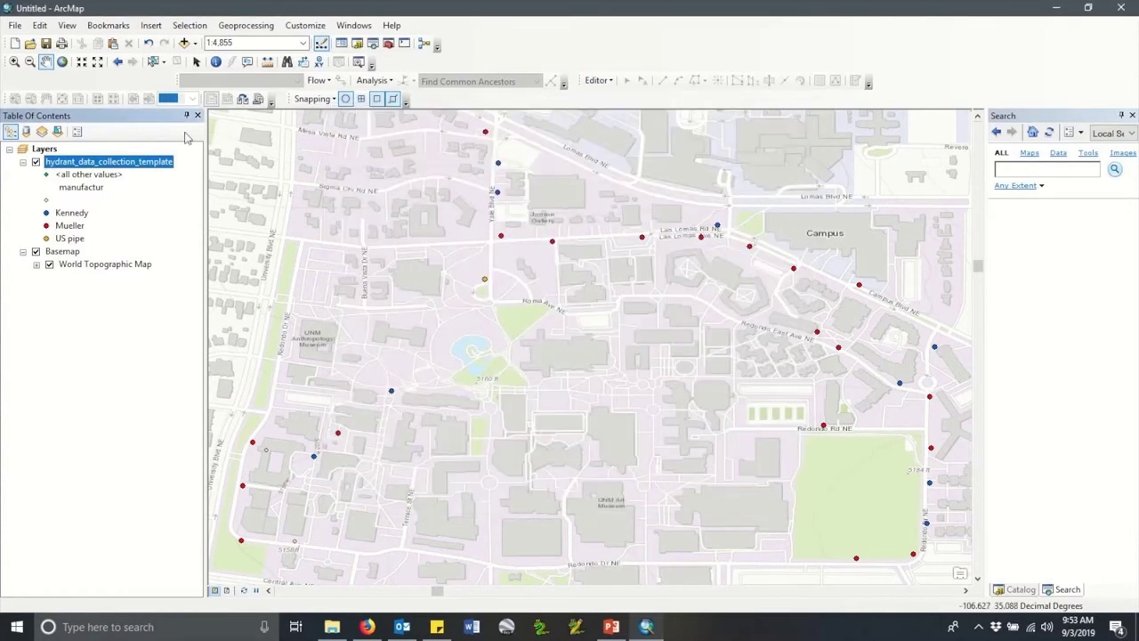
Identify the hydrant point at the corner of Las Lomas and Yale, review its attributes, and close the results
click(216, 61)
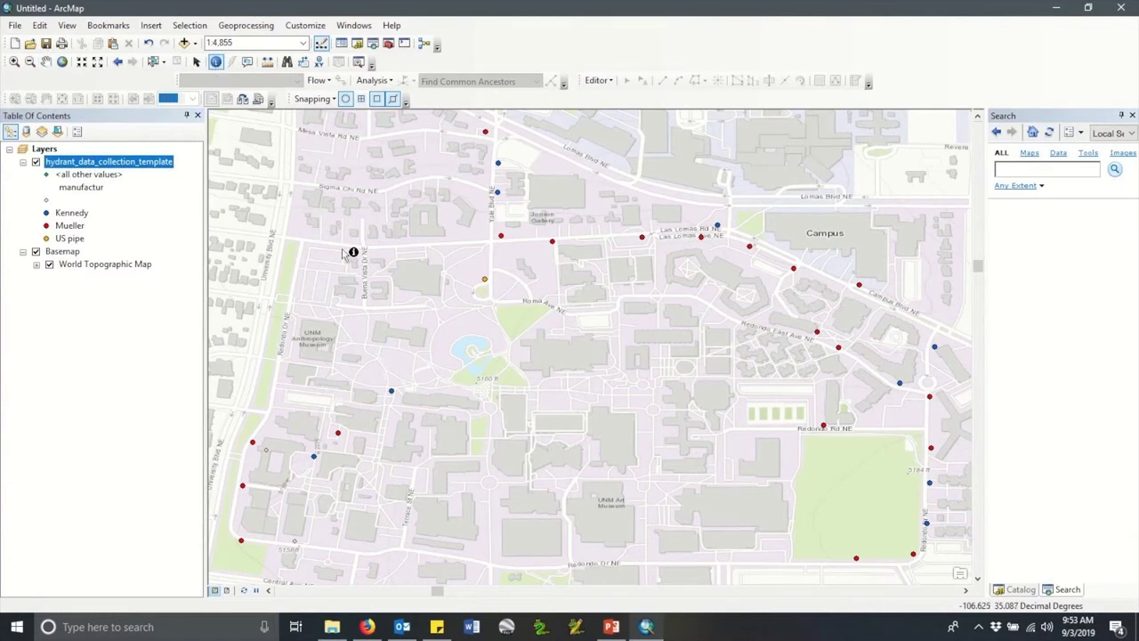
click(501, 239)
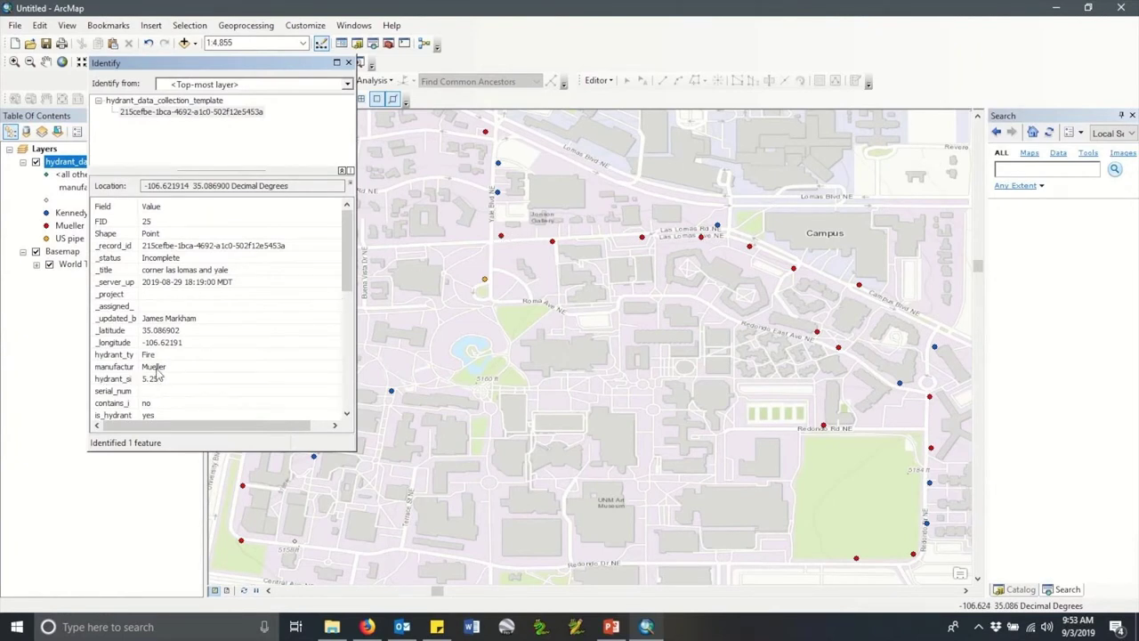
click(348, 63)
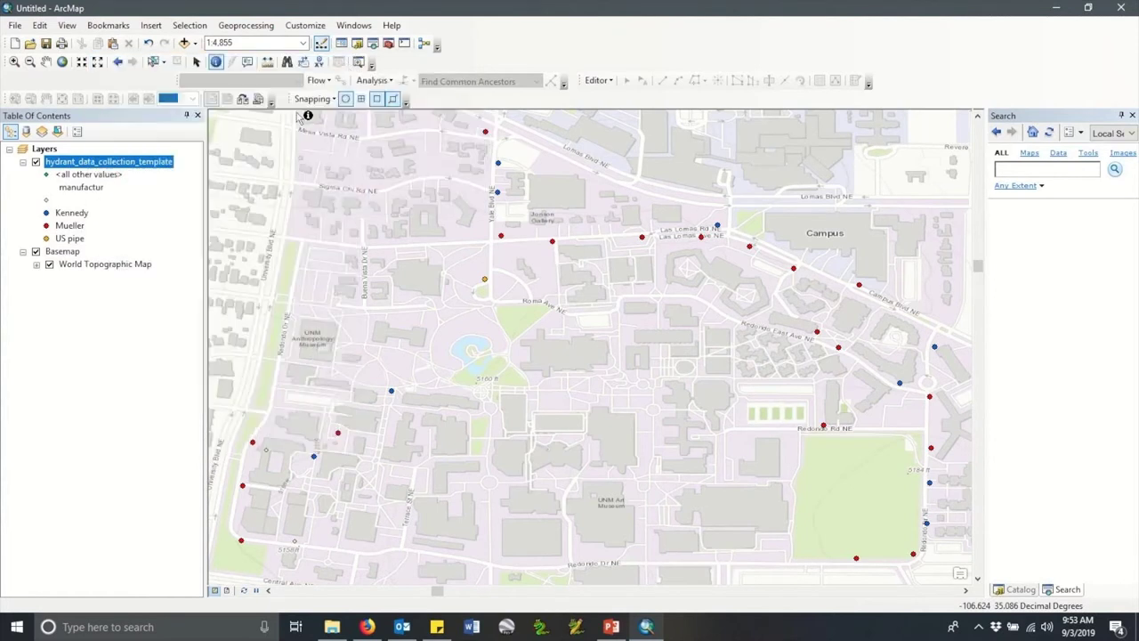
Start importing a complete symbology definition from a layer file into the hydrant_data_collection_template layer
right_click(148, 168)
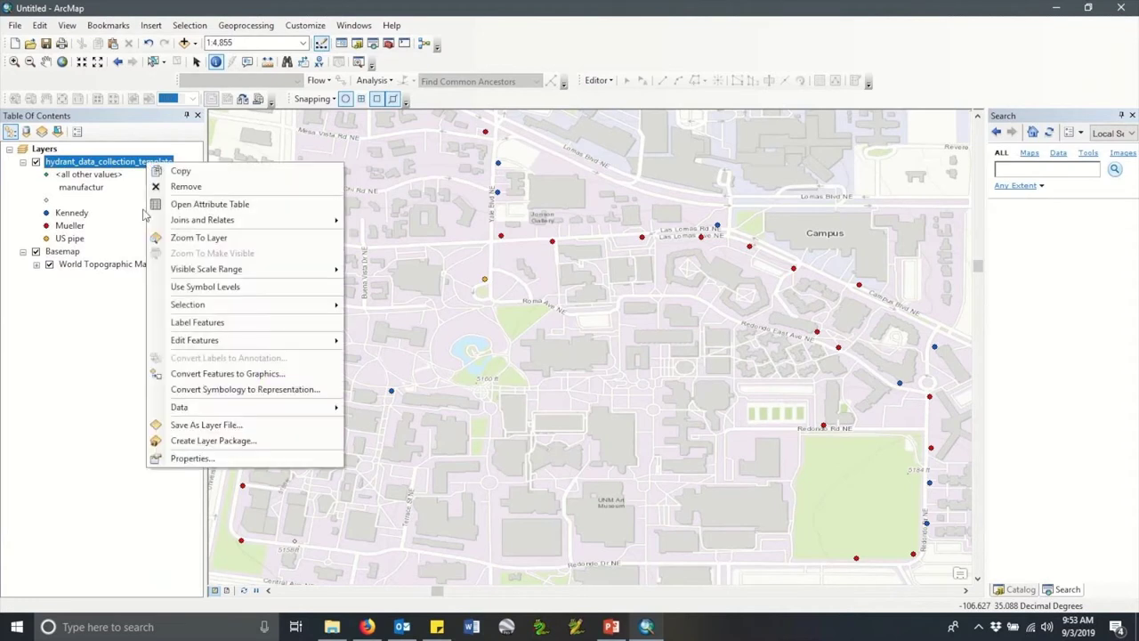
click(198, 457)
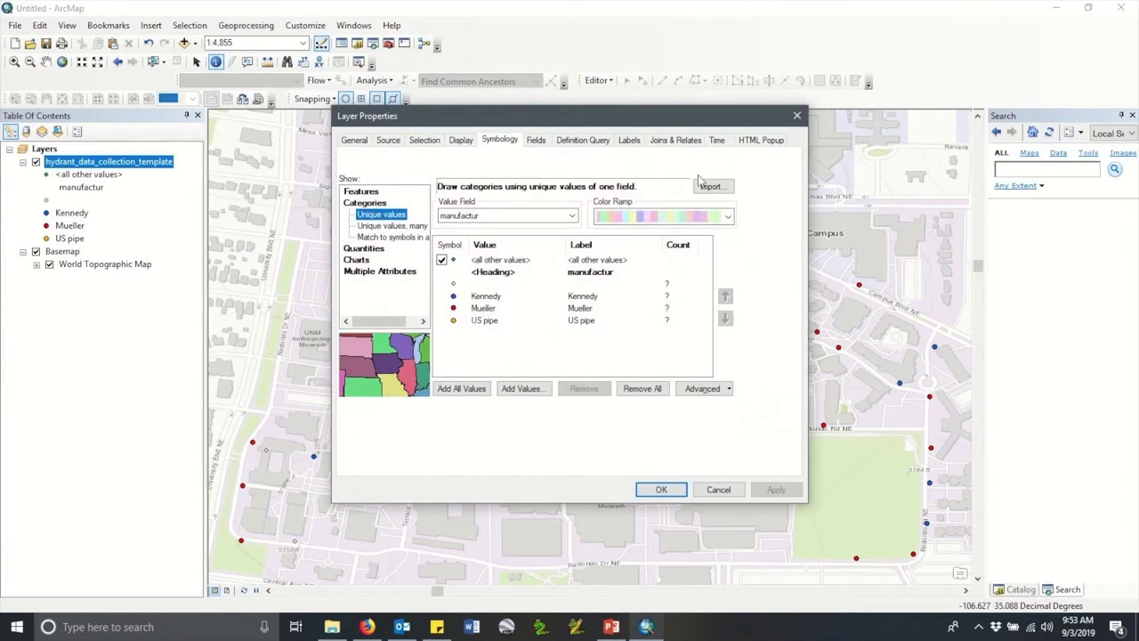
click(712, 188)
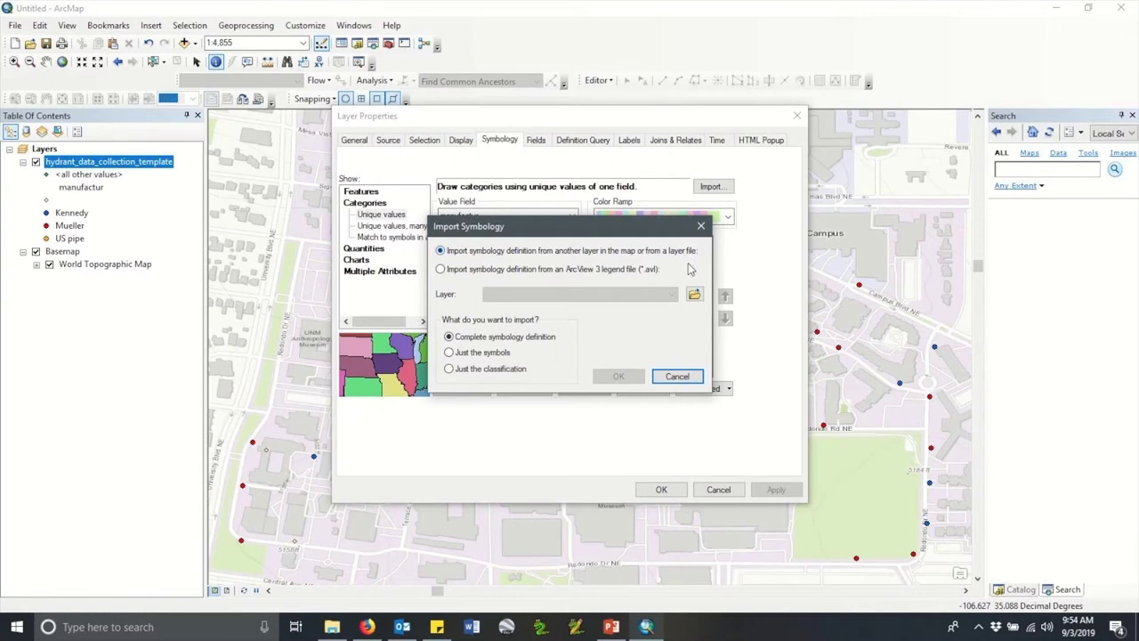
click(694, 294)
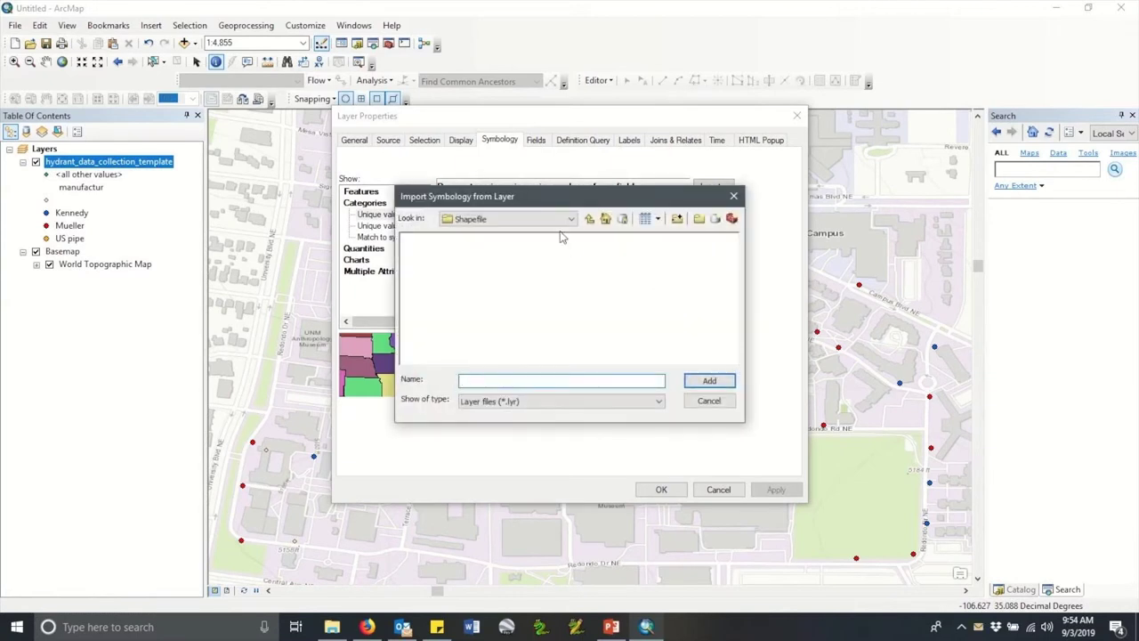
Choose Water Hydrants.lyr from the GIS folder's Water Utility Symbology Layers subfolder as the symbology source
click(590, 220)
click(590, 219)
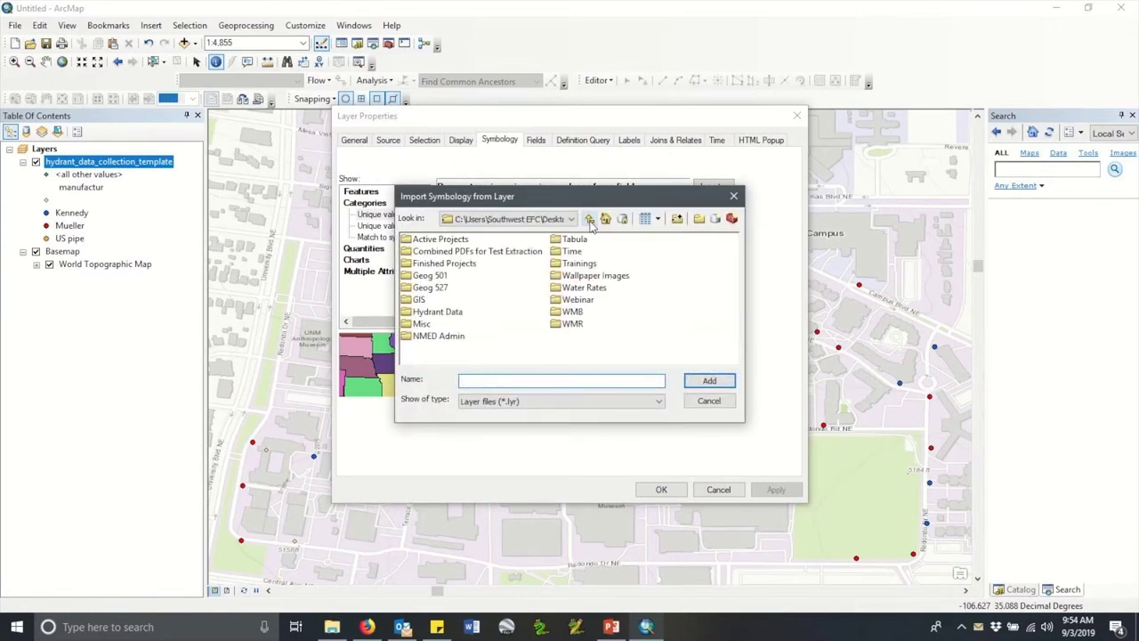
click(590, 220)
click(590, 220)
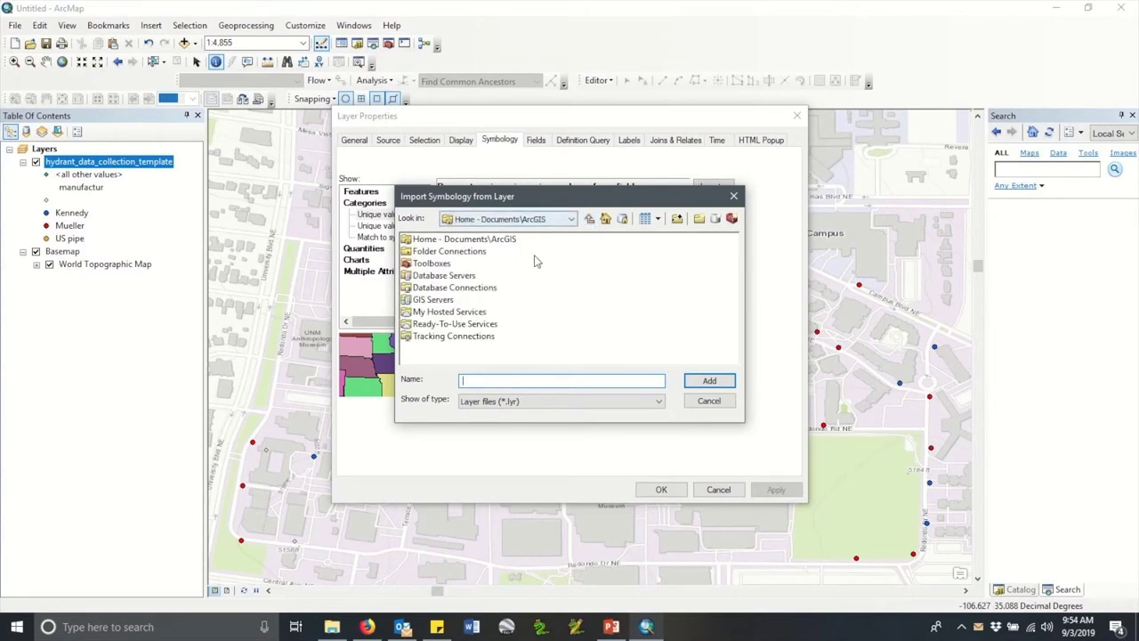
double_click(478, 253)
double_click(477, 253)
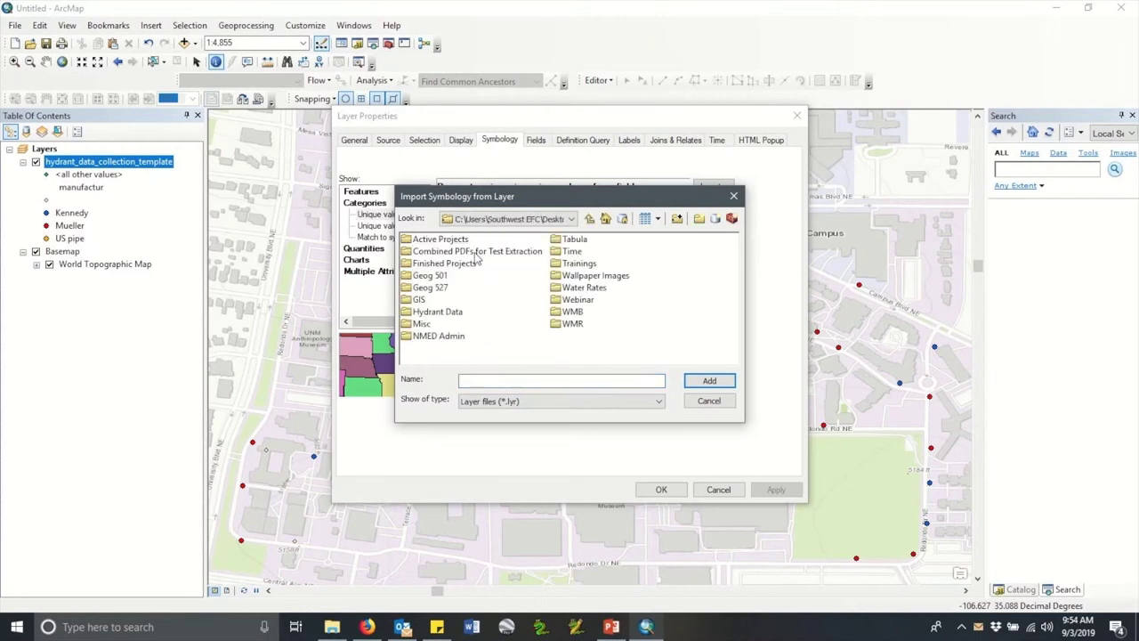
double_click(417, 300)
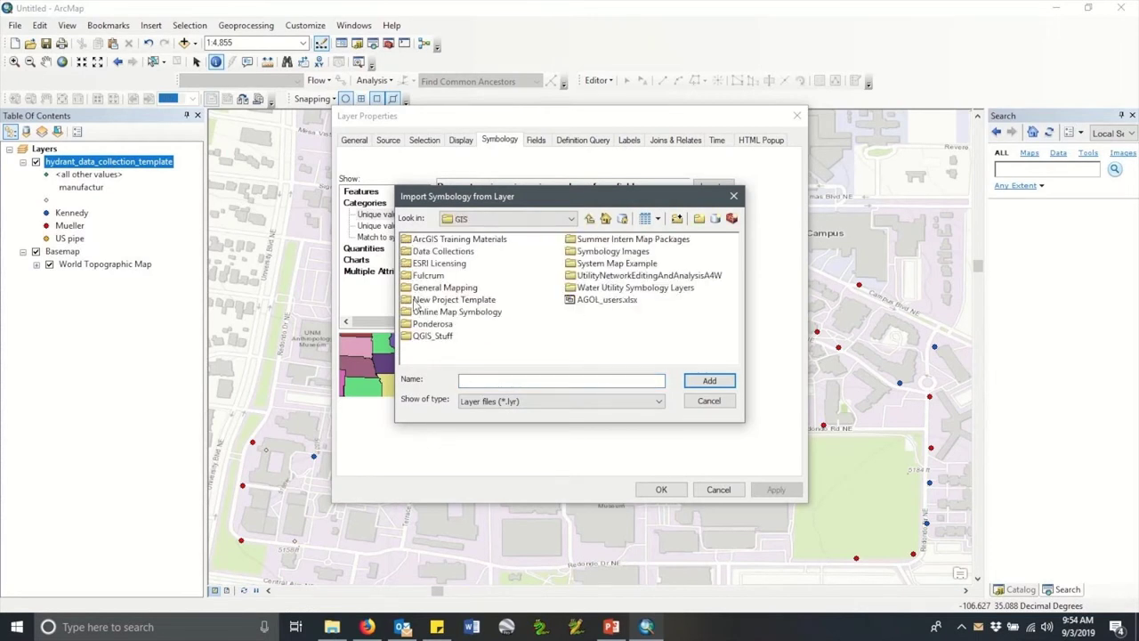
double_click(648, 289)
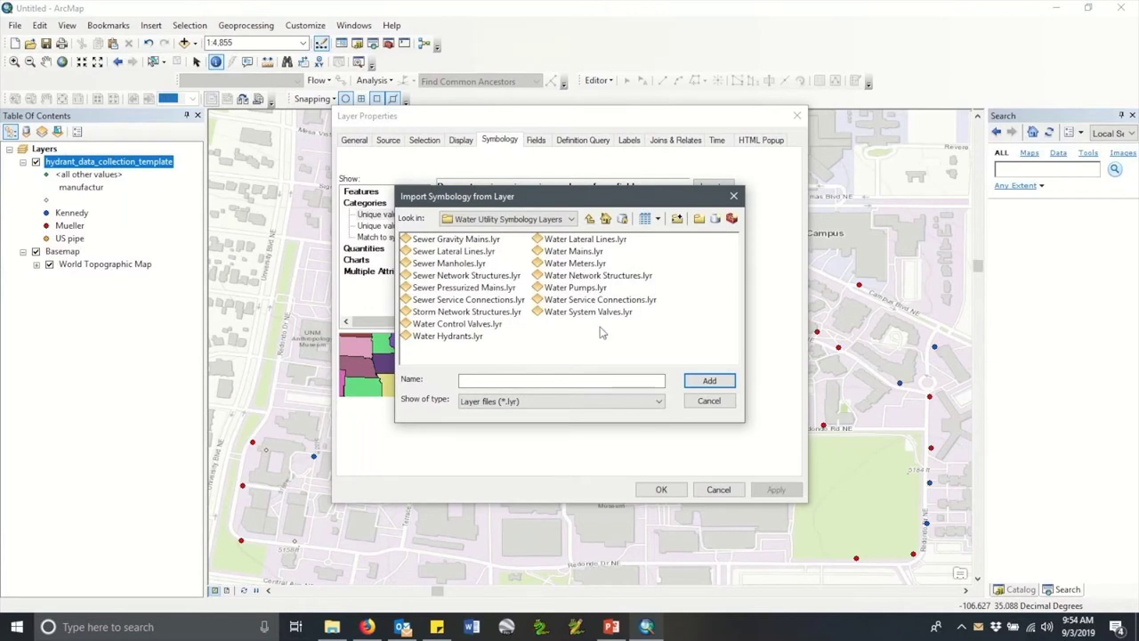
click(462, 338)
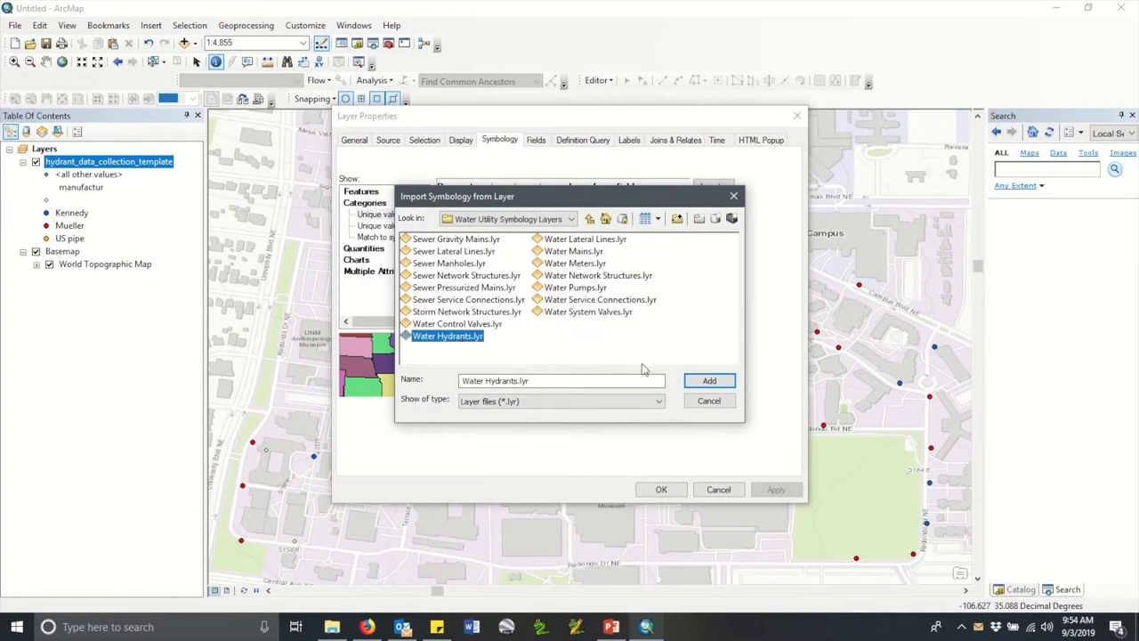
click(704, 381)
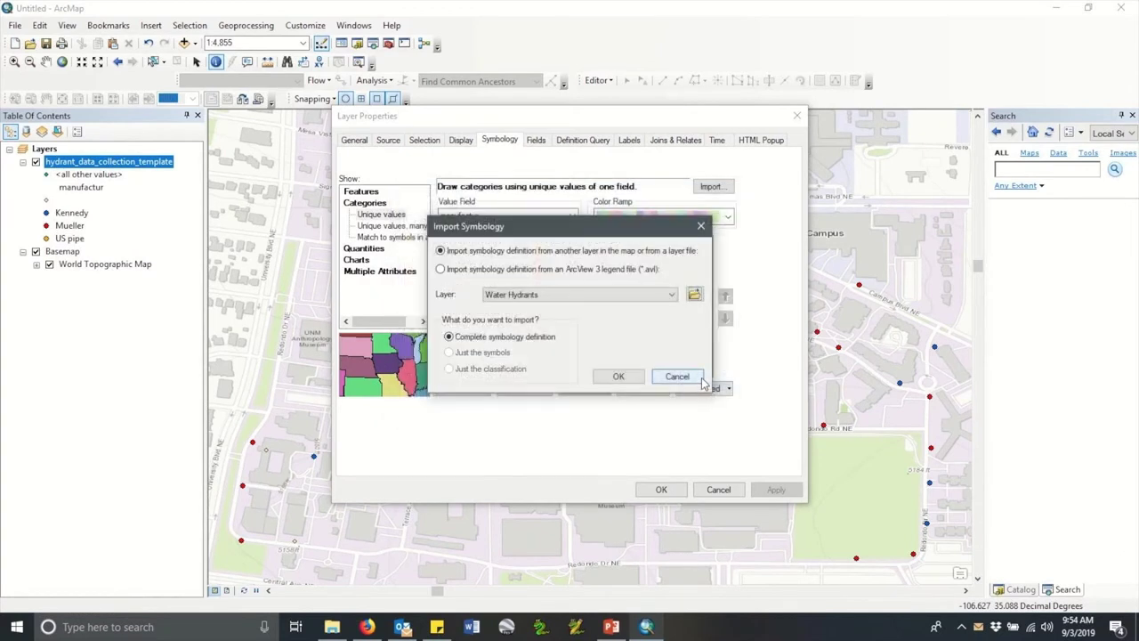
Import the complete Water Hydrants symbology definition, apply it to the hydrant layer, and close the layer properties
click(618, 377)
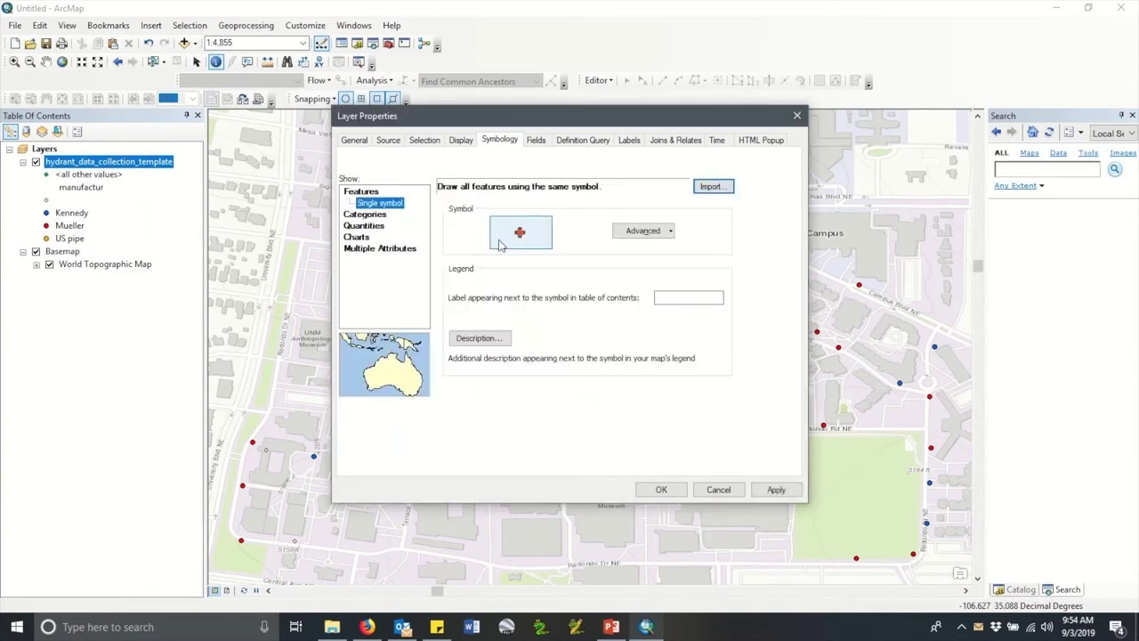
click(534, 242)
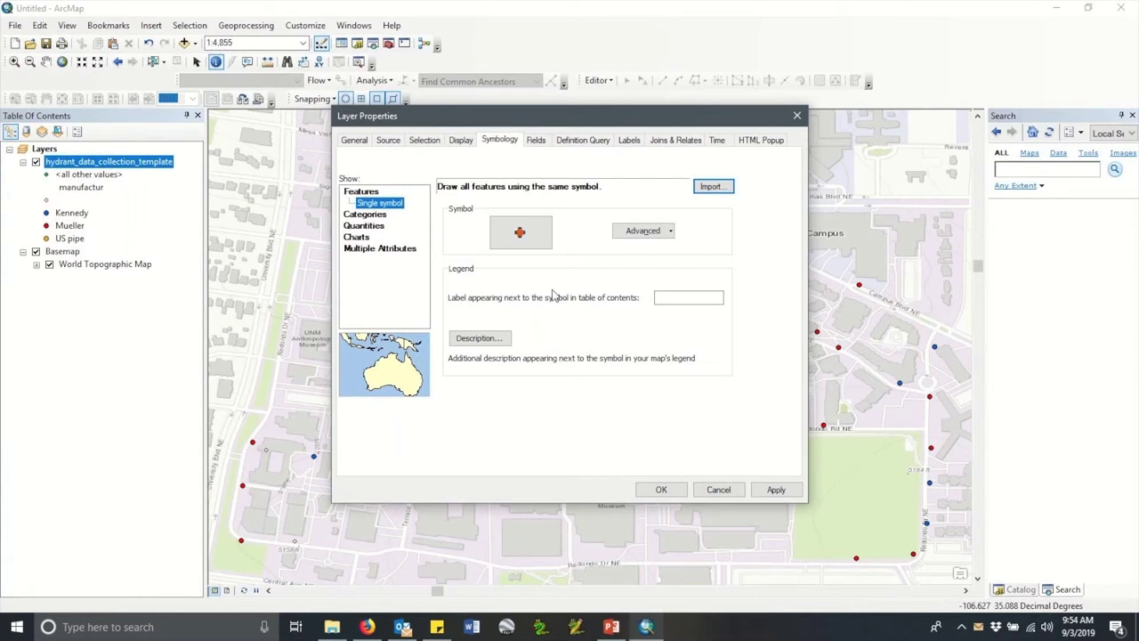
click(777, 491)
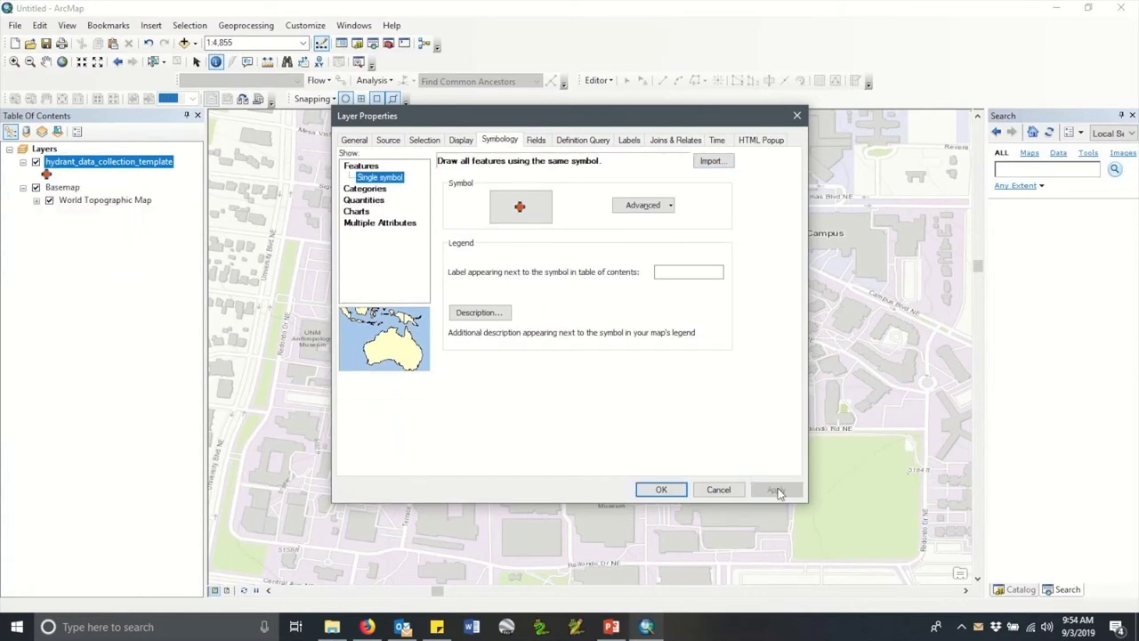
click(695, 494)
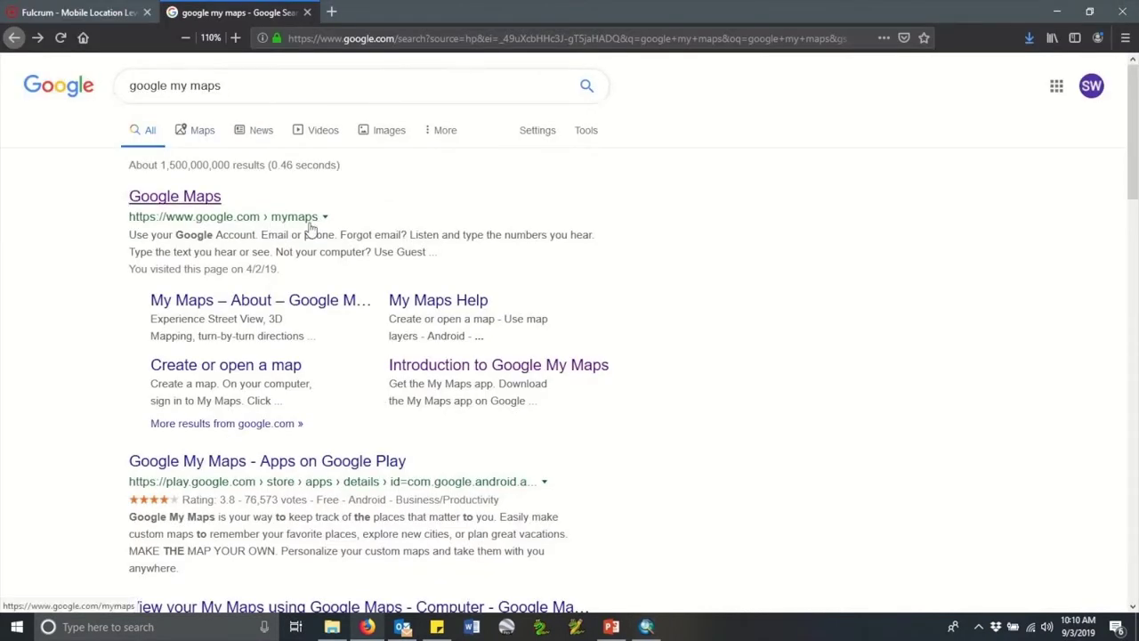
Switch to Google My Maps from the browser's search results and create a new map
click(197, 202)
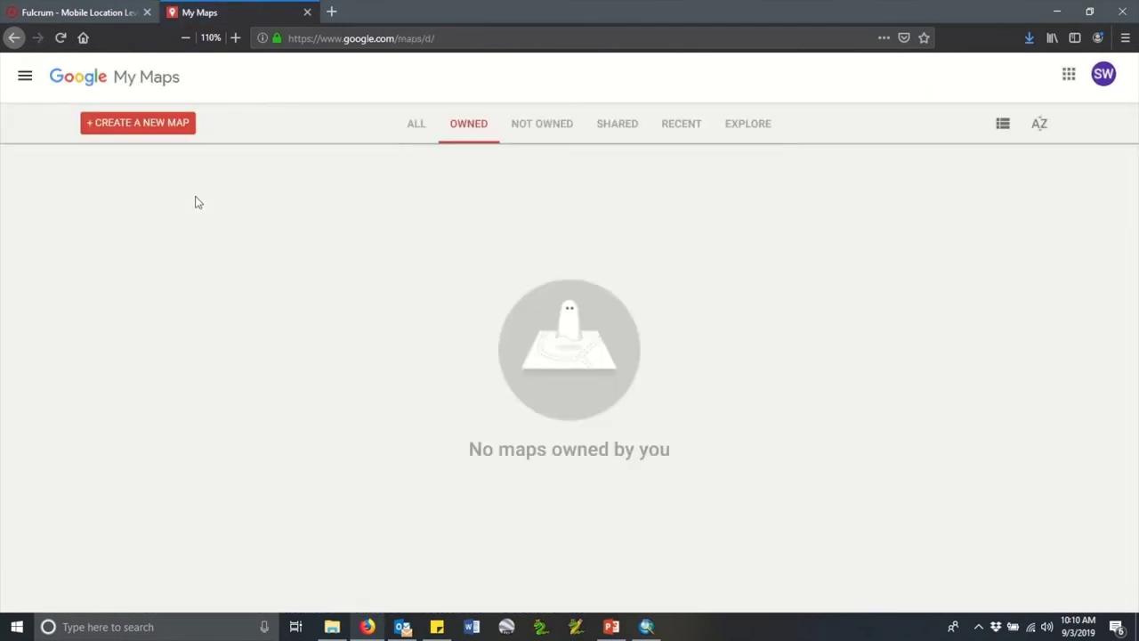
click(140, 130)
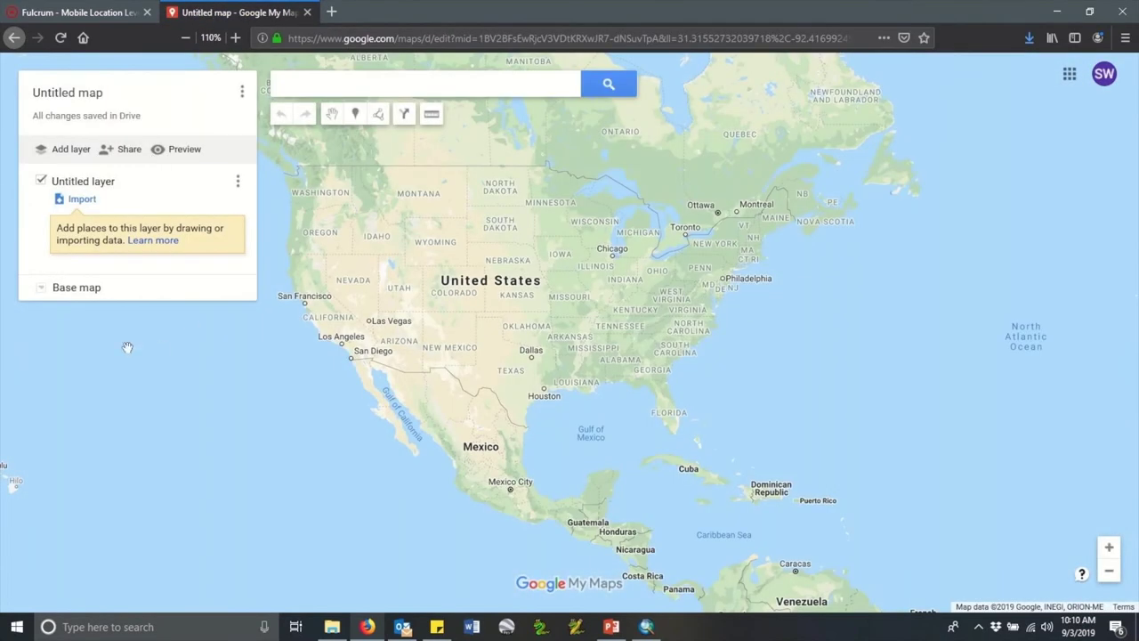
Try the satellite, terrain and dark base maps, return to the default base map, and close the base map choices
click(41, 294)
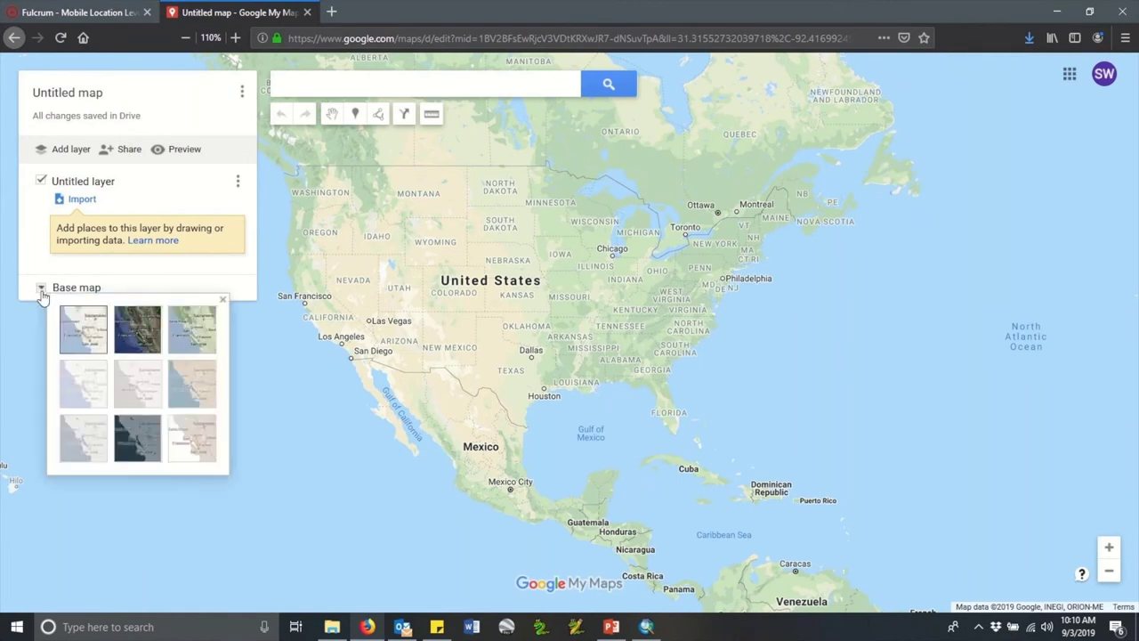
click(135, 347)
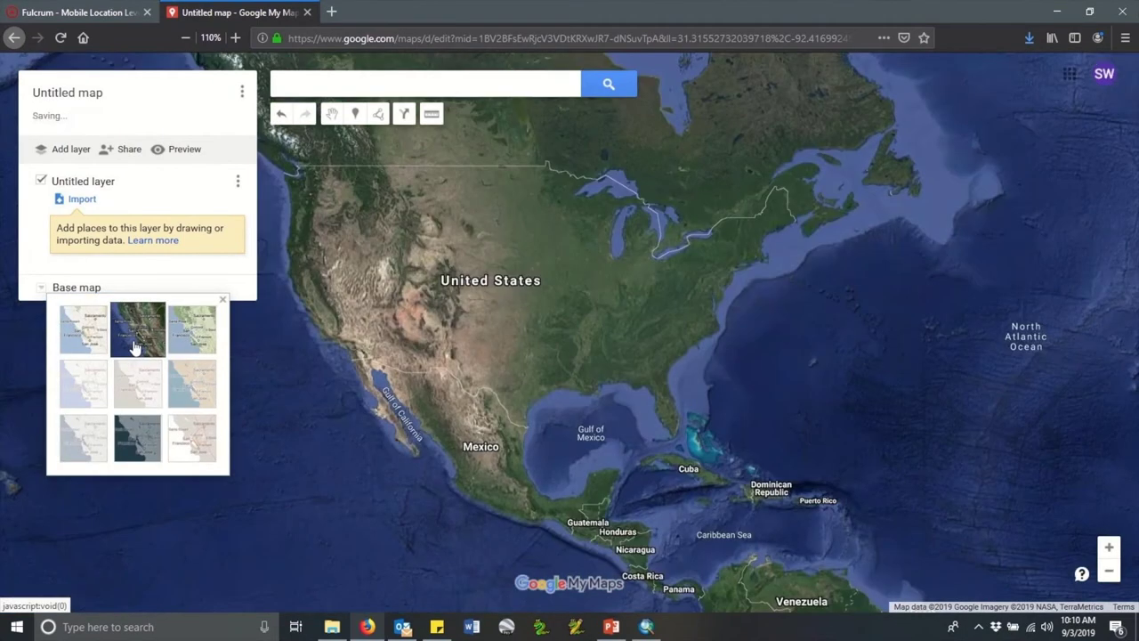
click(187, 341)
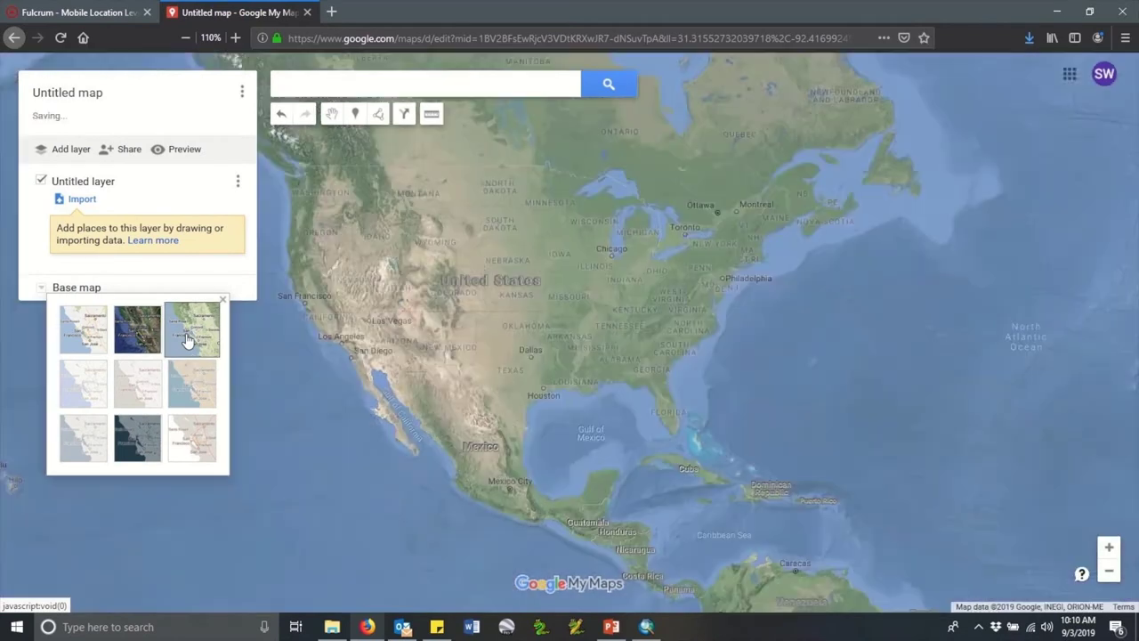
click(138, 439)
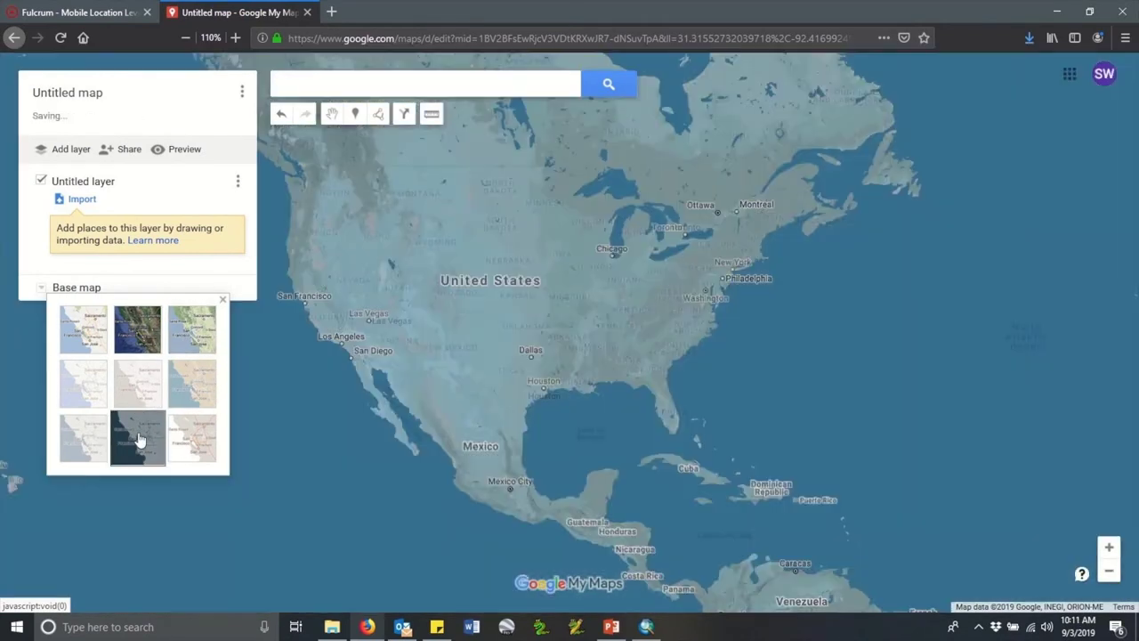
click(89, 343)
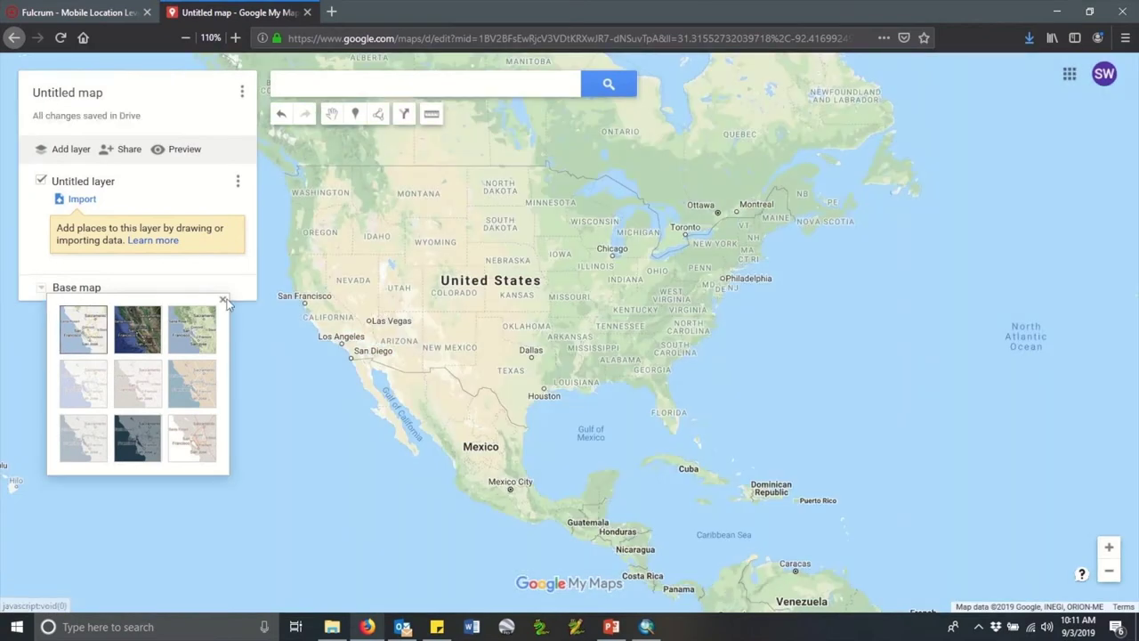
click(224, 301)
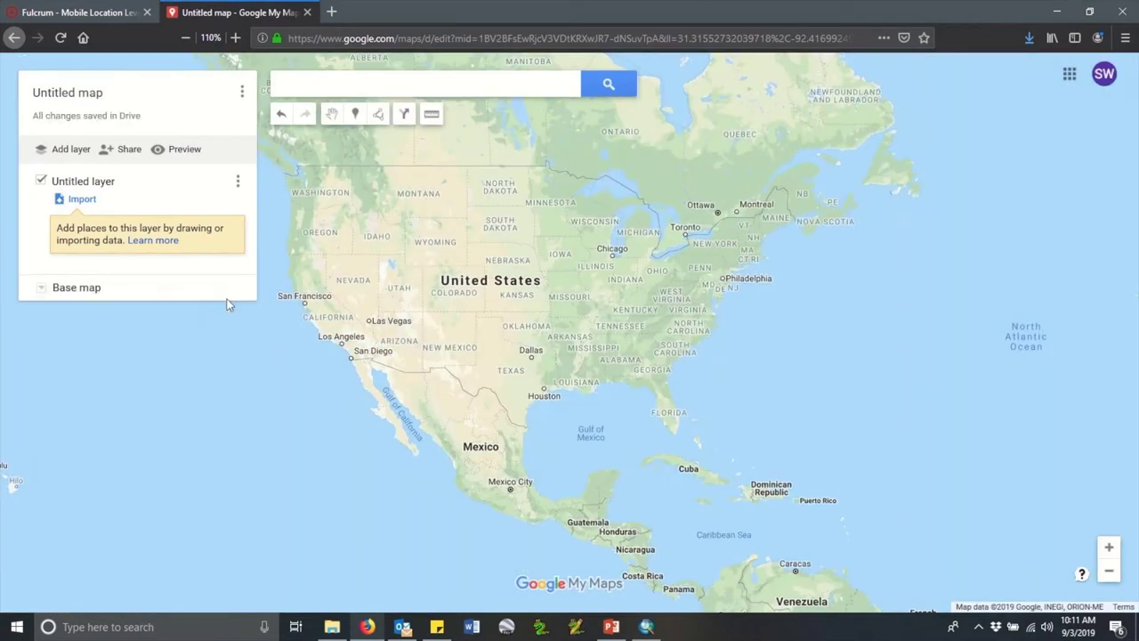
Import hydrant_data_collection_template.kml from the Hydrant Data KML folder into the untitled layer
click(81, 199)
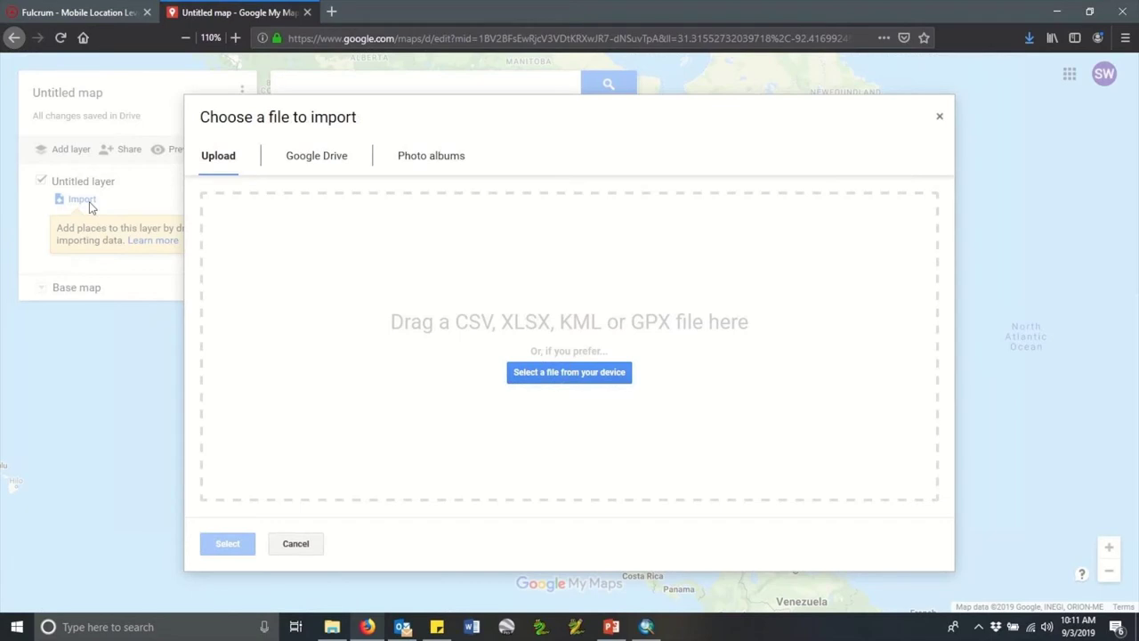
click(540, 386)
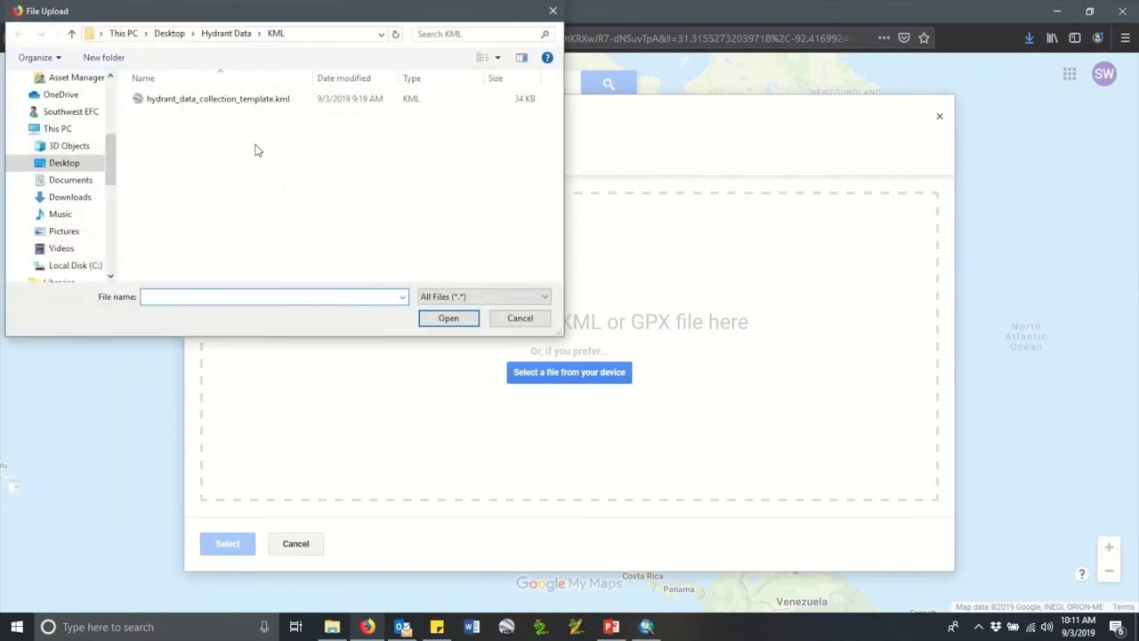
click(280, 104)
click(436, 319)
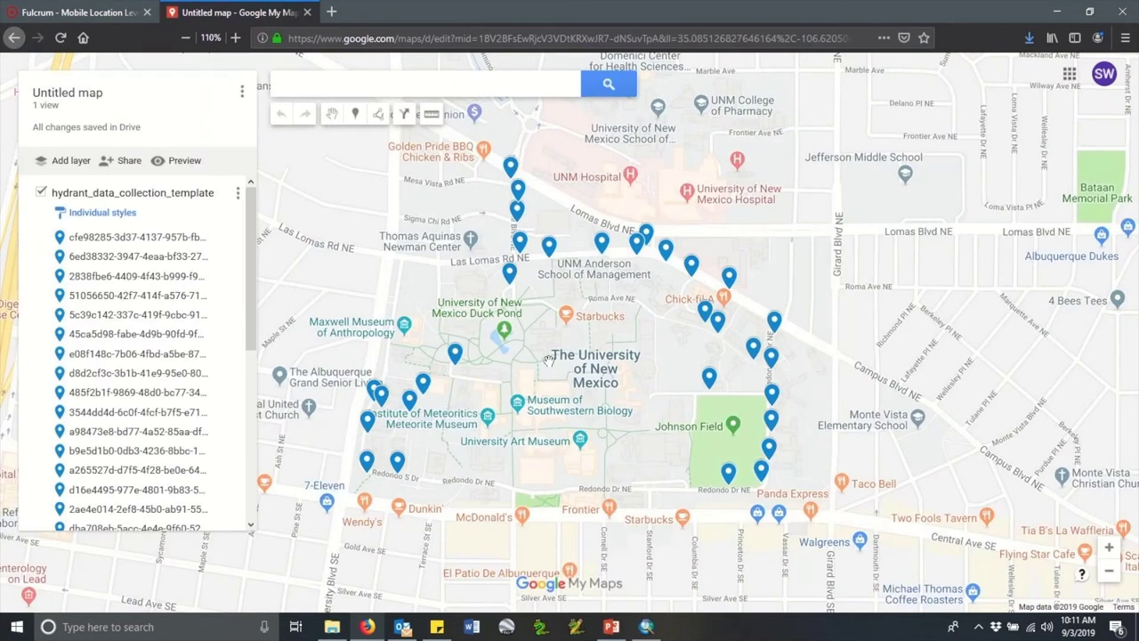
Examine the locations of the imported hydrant points within Albuquerque and around the University of New Mexico campus
scroll(549, 360, down, 5)
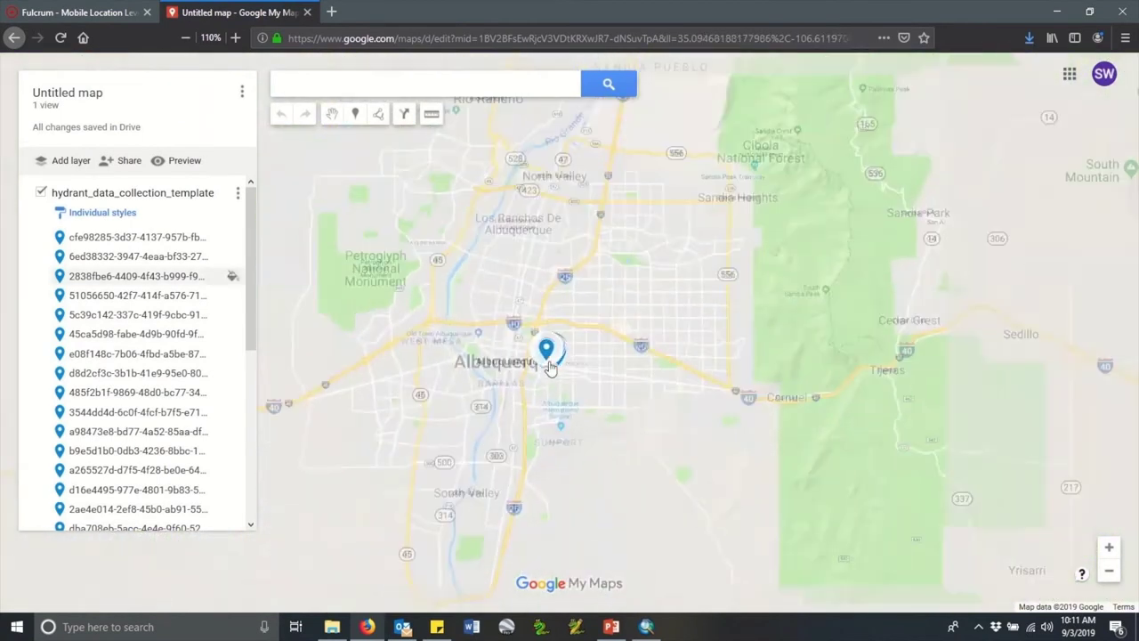
scroll(548, 372, down, 2)
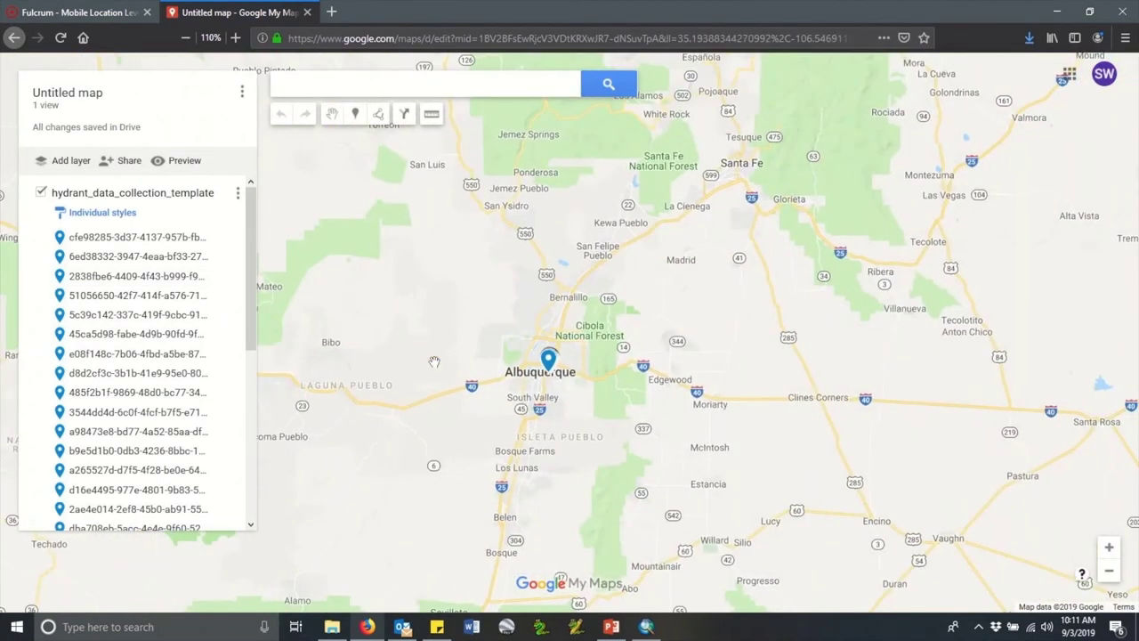
scroll(549, 378, up, 4)
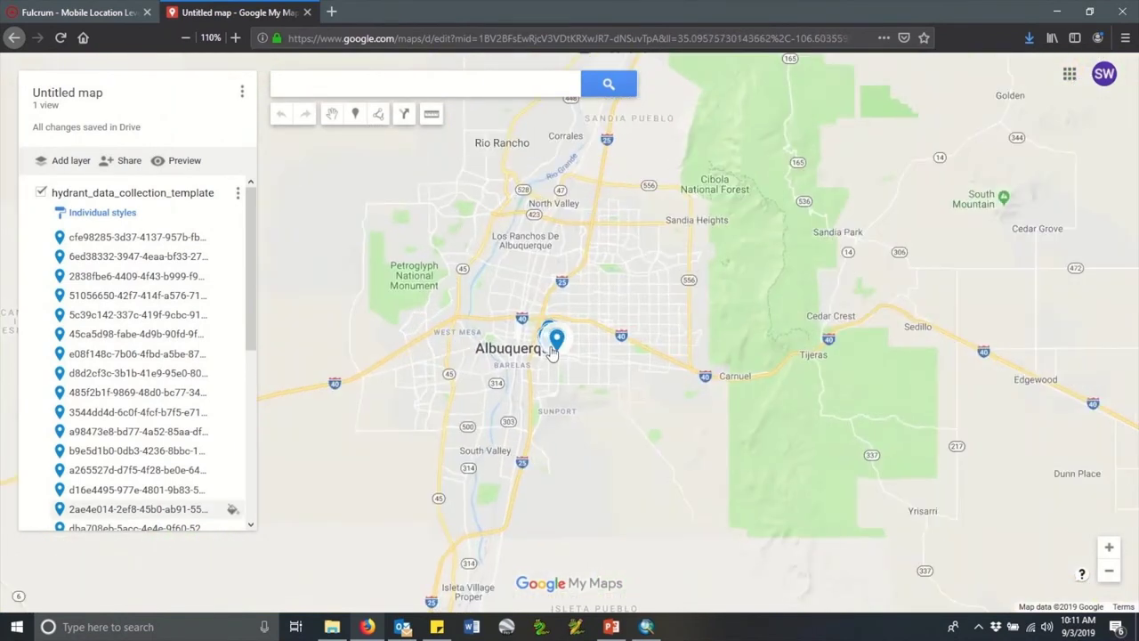
scroll(552, 352, up, 5)
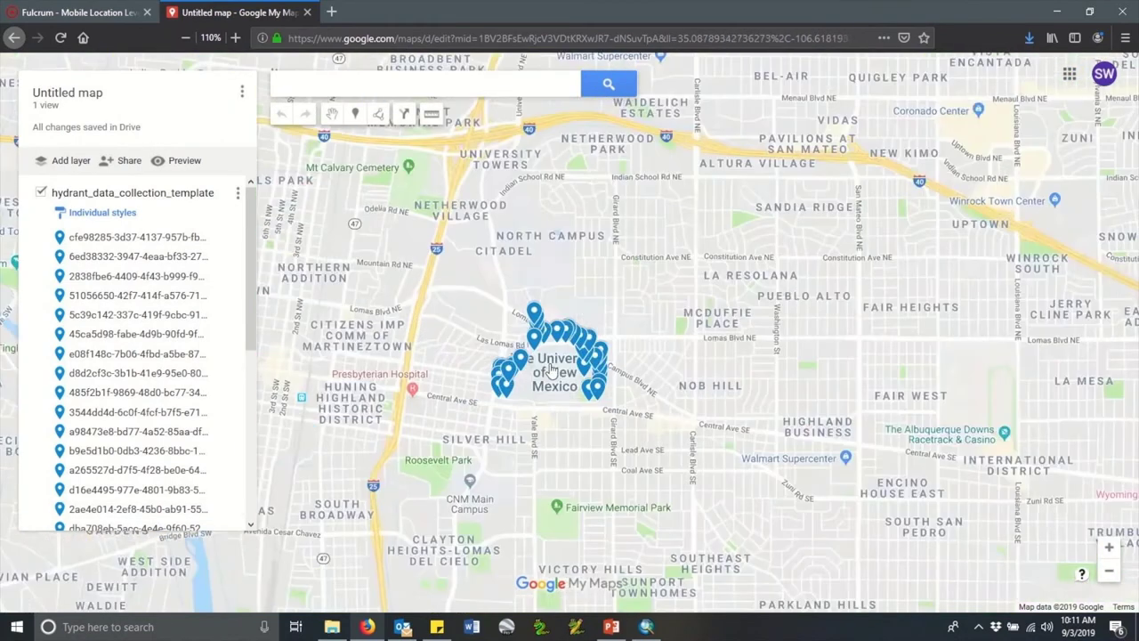
scroll(551, 370, up, 3)
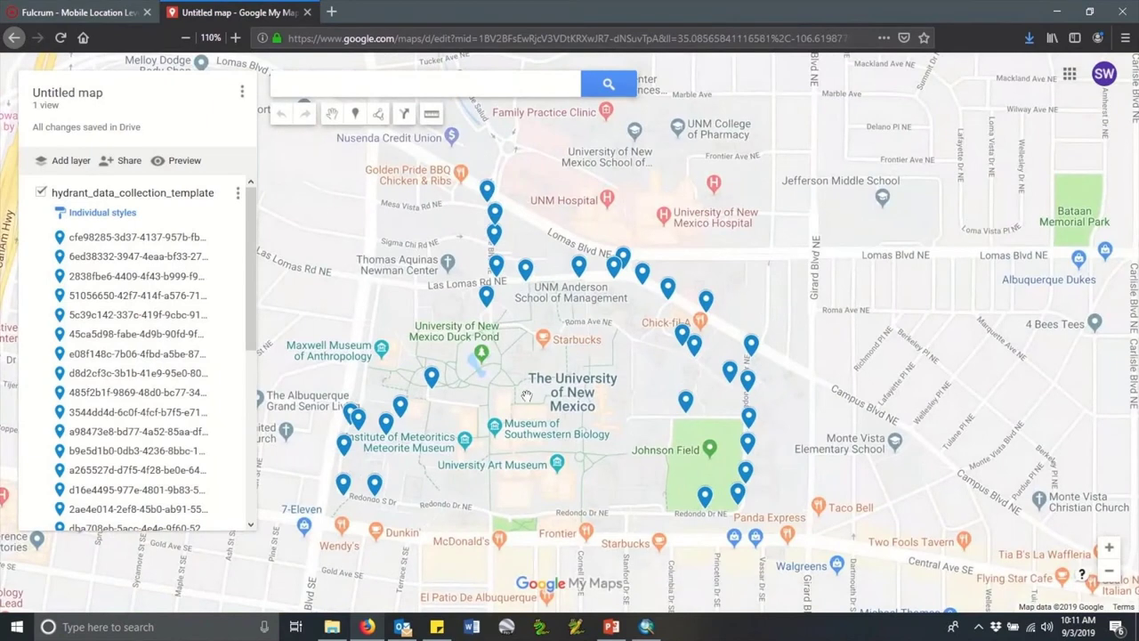
drag(529, 392, 531, 381)
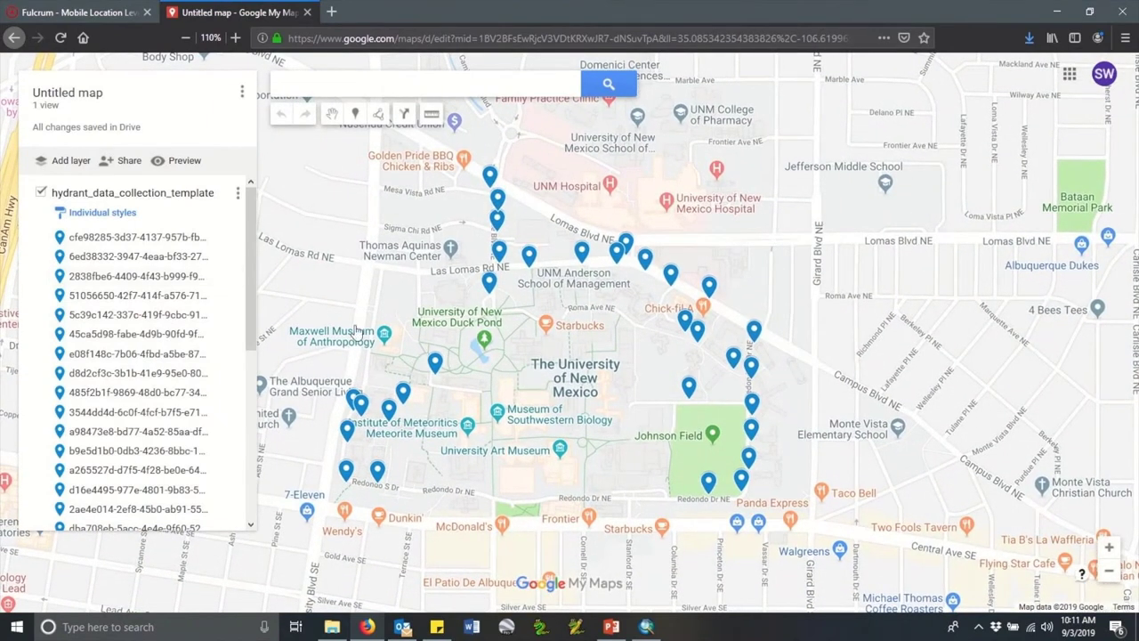
Open the hydrant layer's data table, widen it, review its attribute columns across to hydrant_body_color, and close it
click(238, 193)
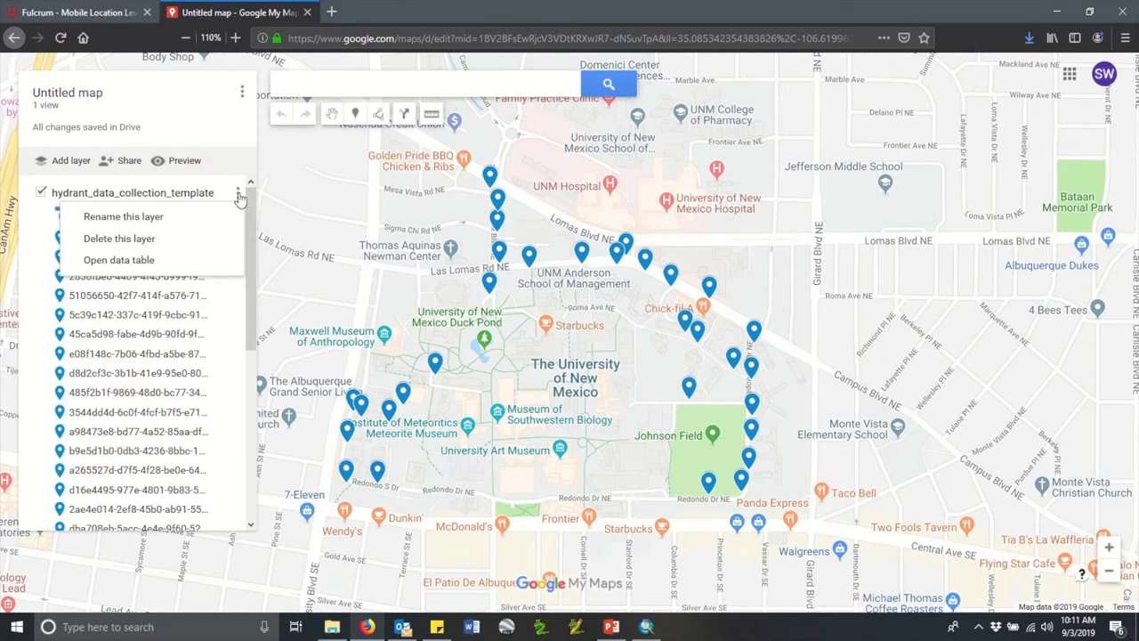
click(134, 261)
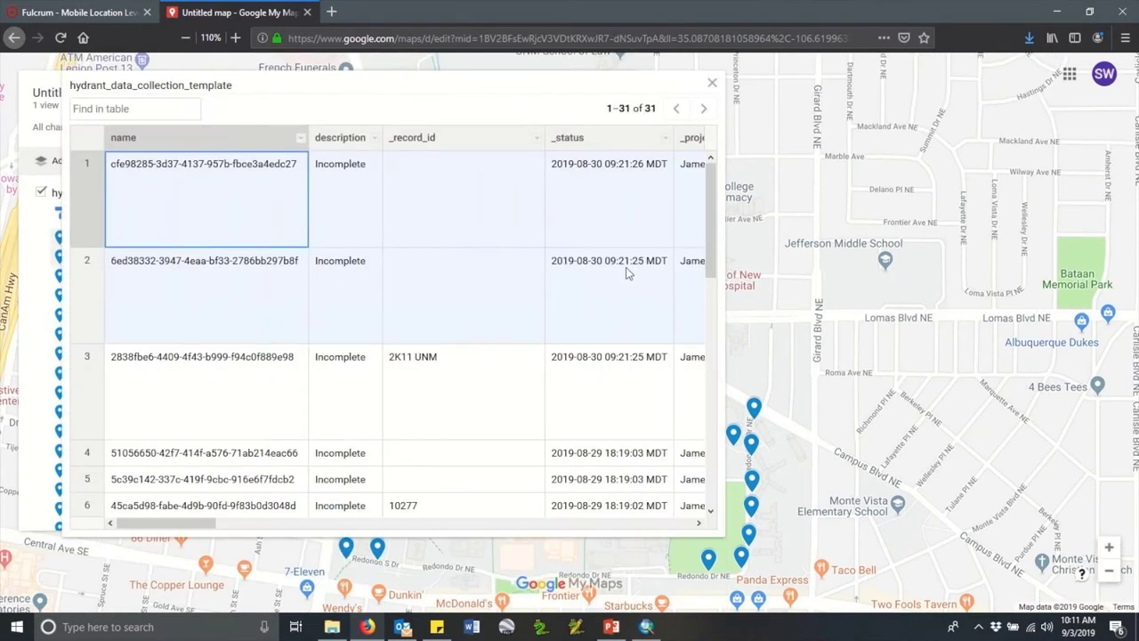
drag(721, 295, 1022, 317)
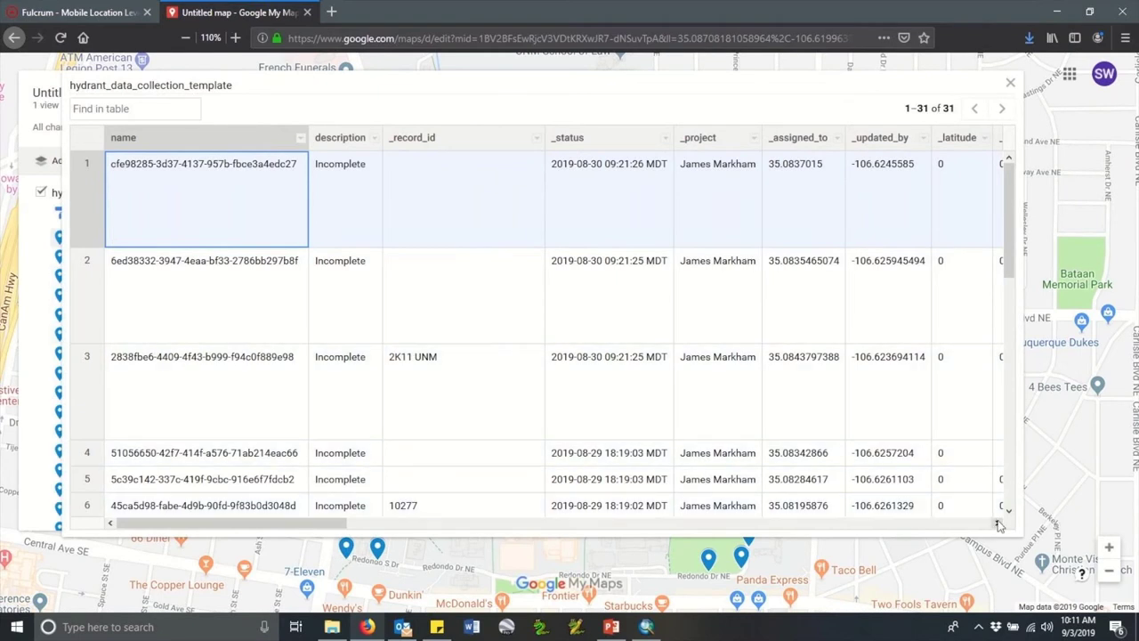
click(997, 523)
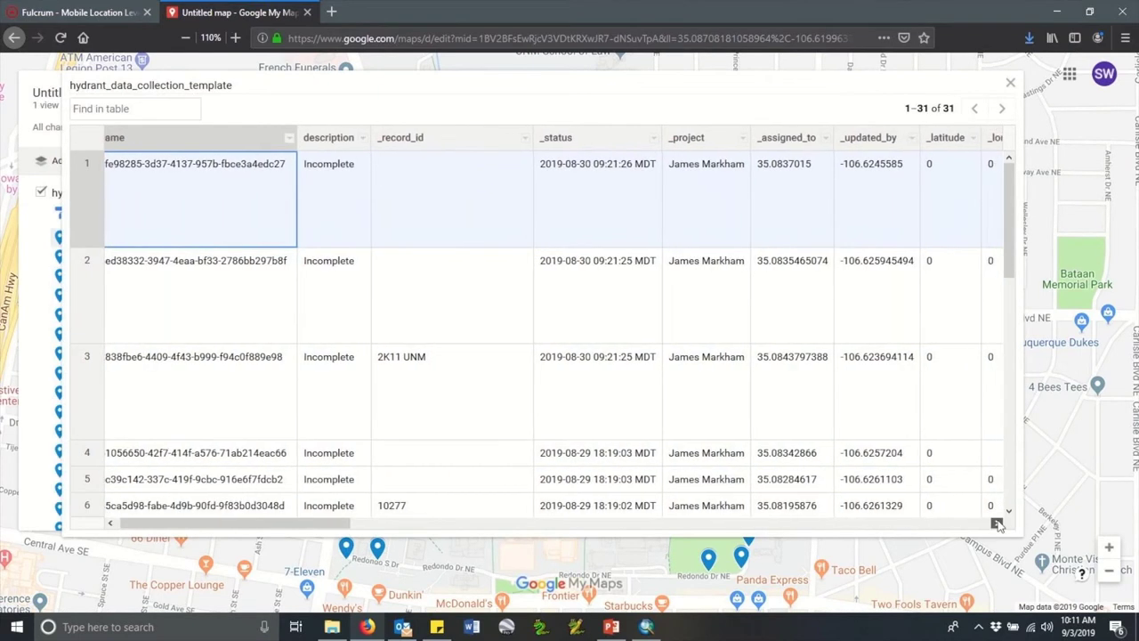
click(998, 523)
click(997, 523)
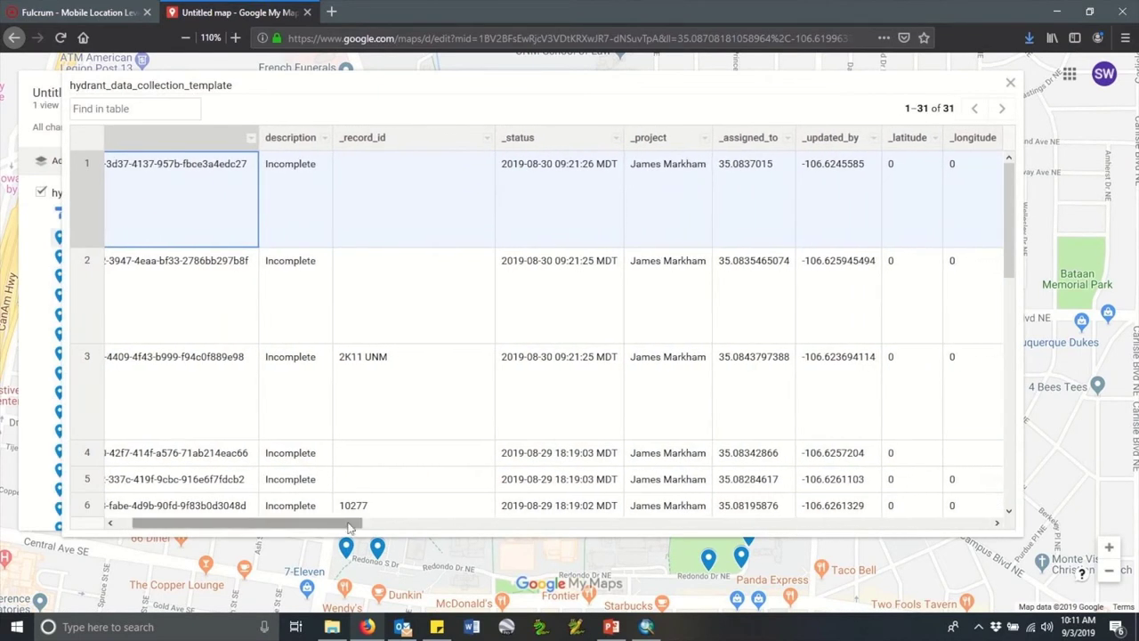
drag(338, 526, 517, 527)
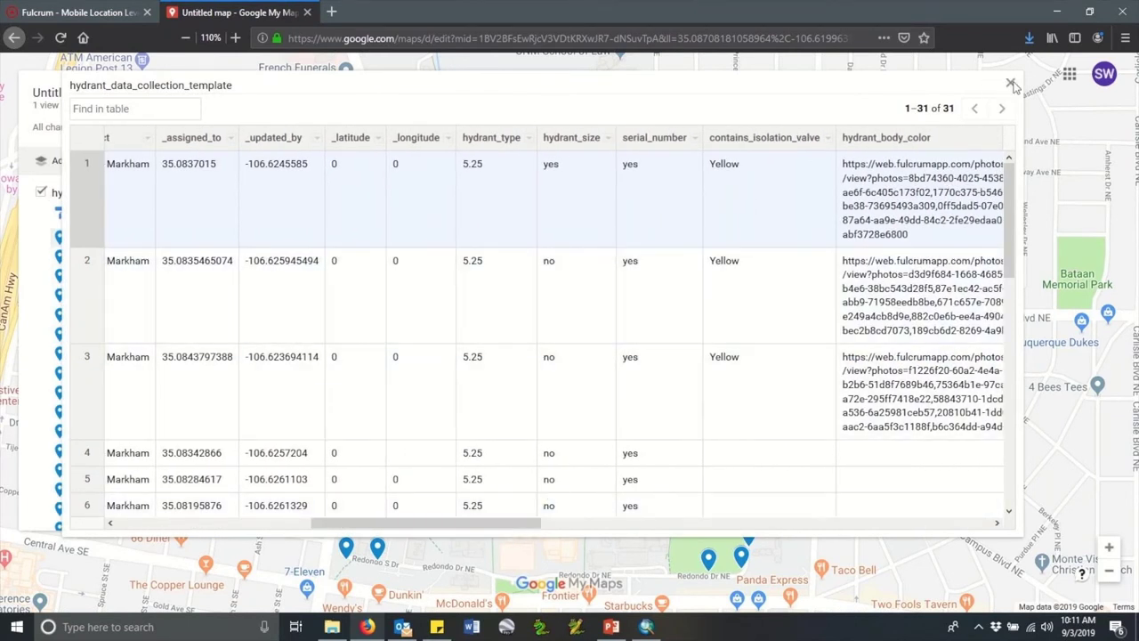
click(1011, 83)
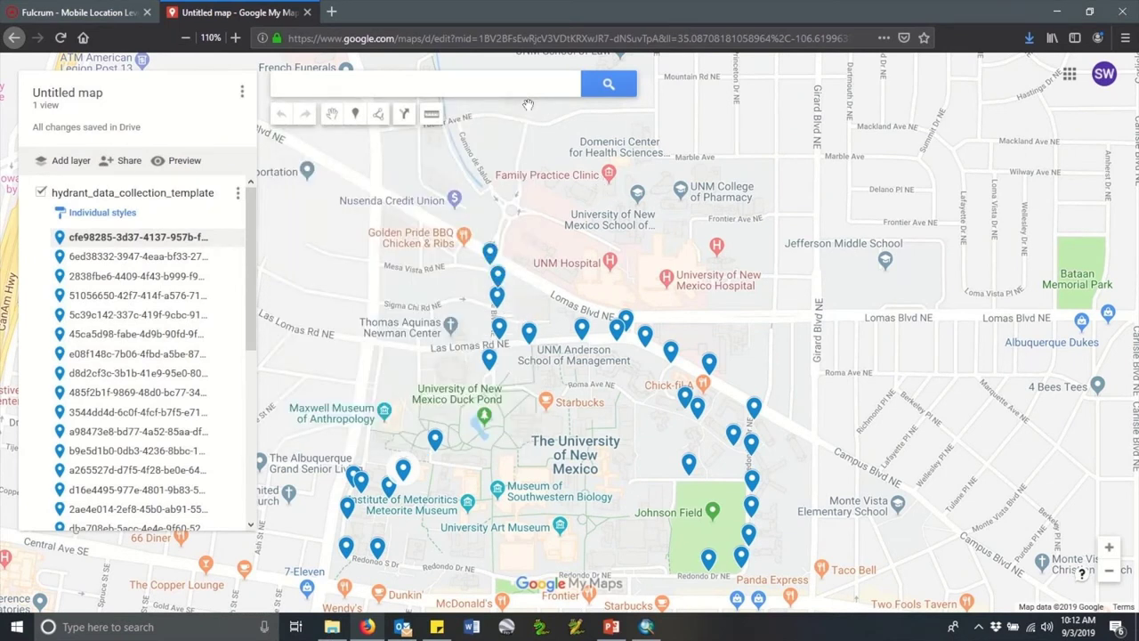
Group the hydrant layer's places by uniform style and close the style options
click(98, 215)
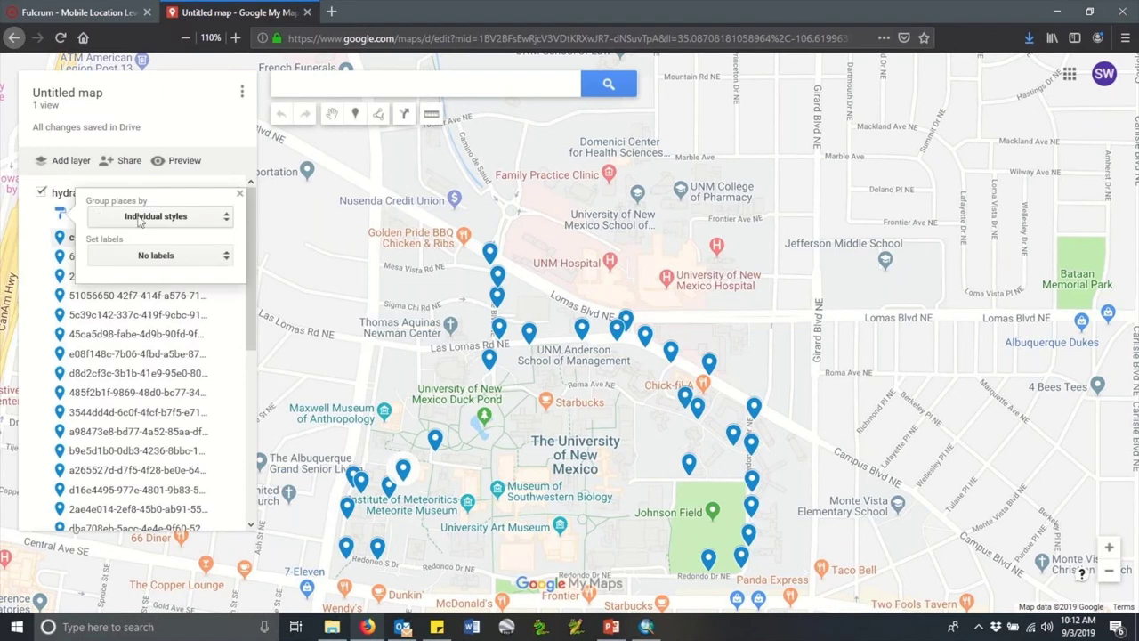
click(221, 222)
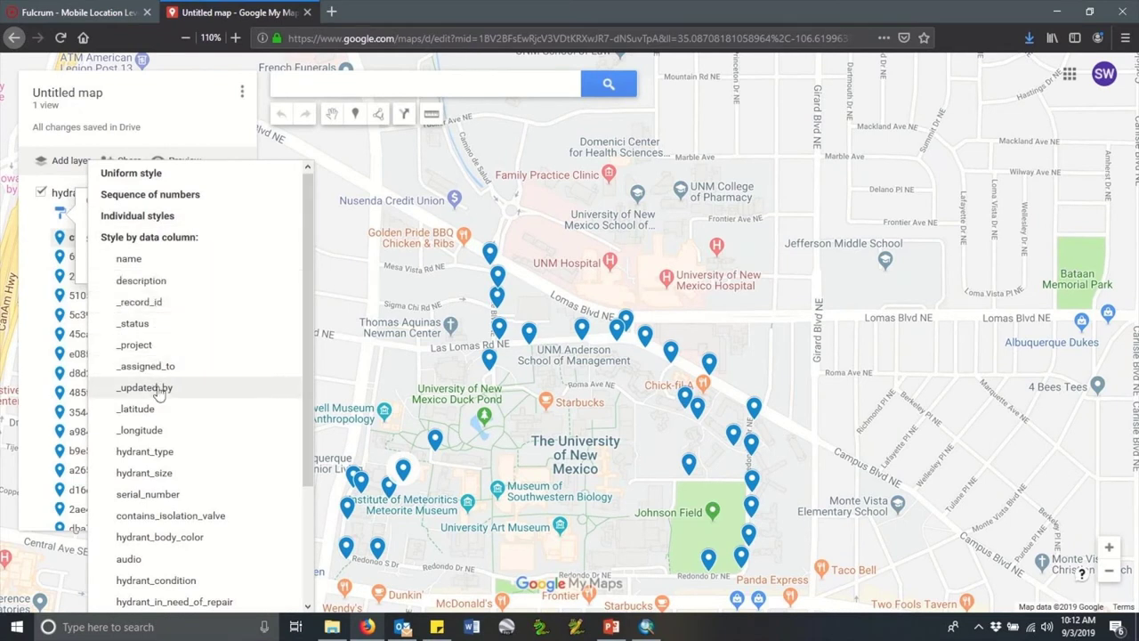
click(145, 176)
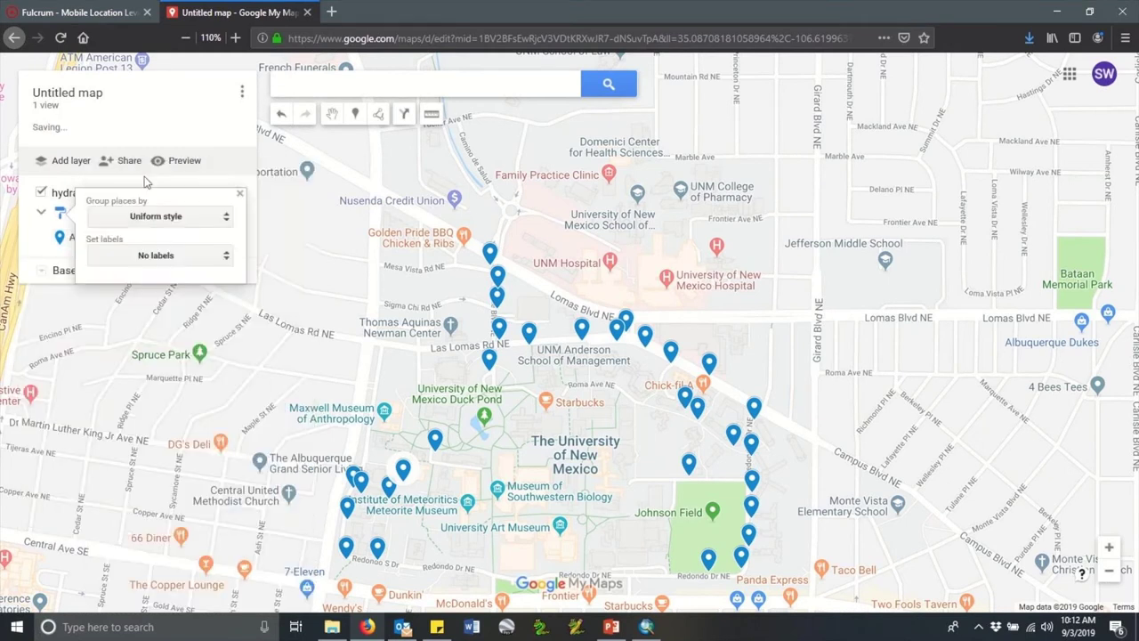
click(241, 193)
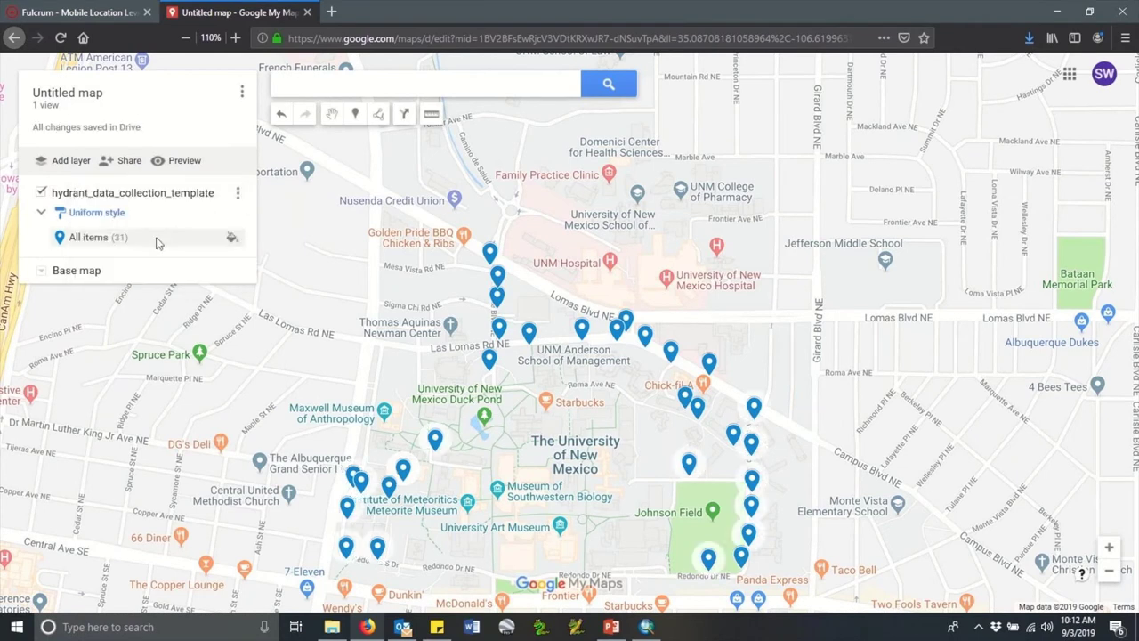
Try orange and purple marker colors and the parking, shopping bag and star icons on all hydrant items
click(231, 240)
click(113, 281)
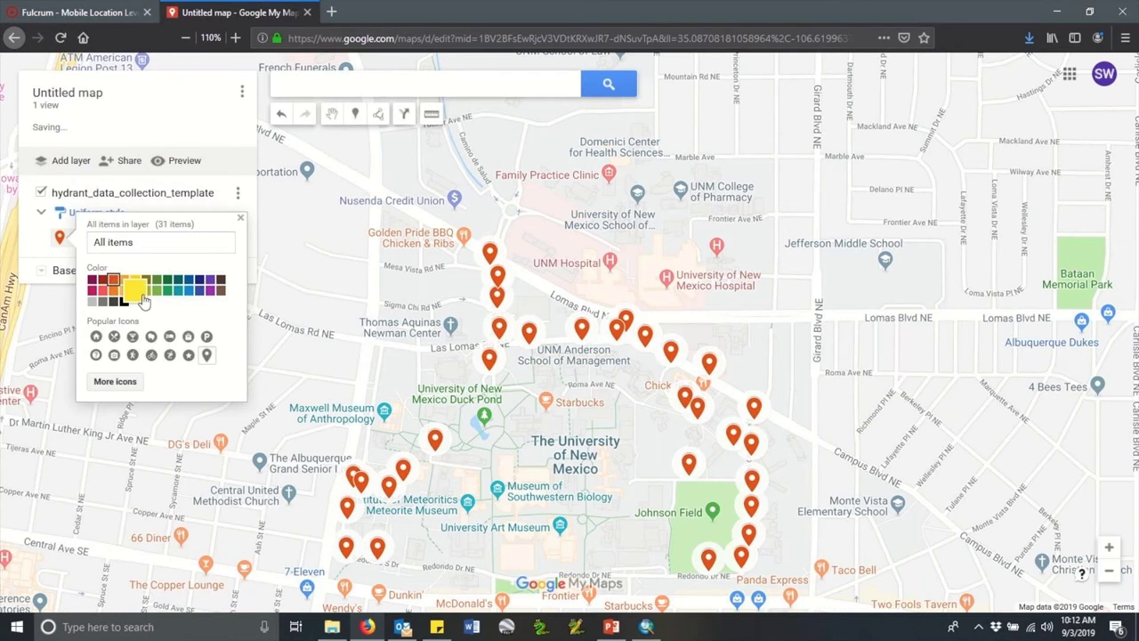
click(211, 292)
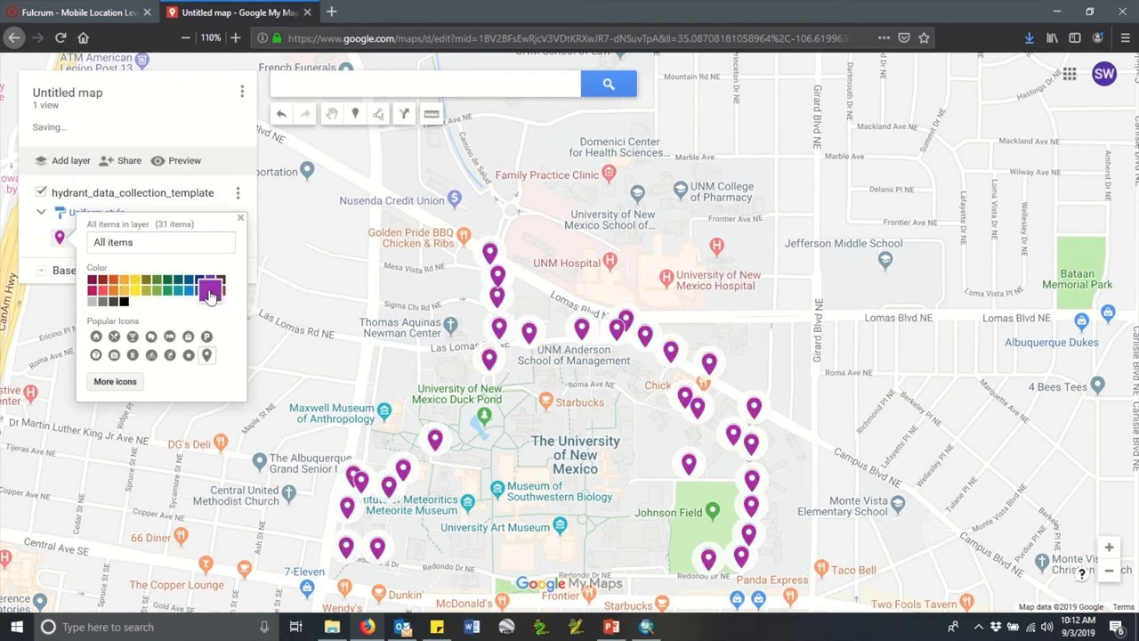
click(207, 338)
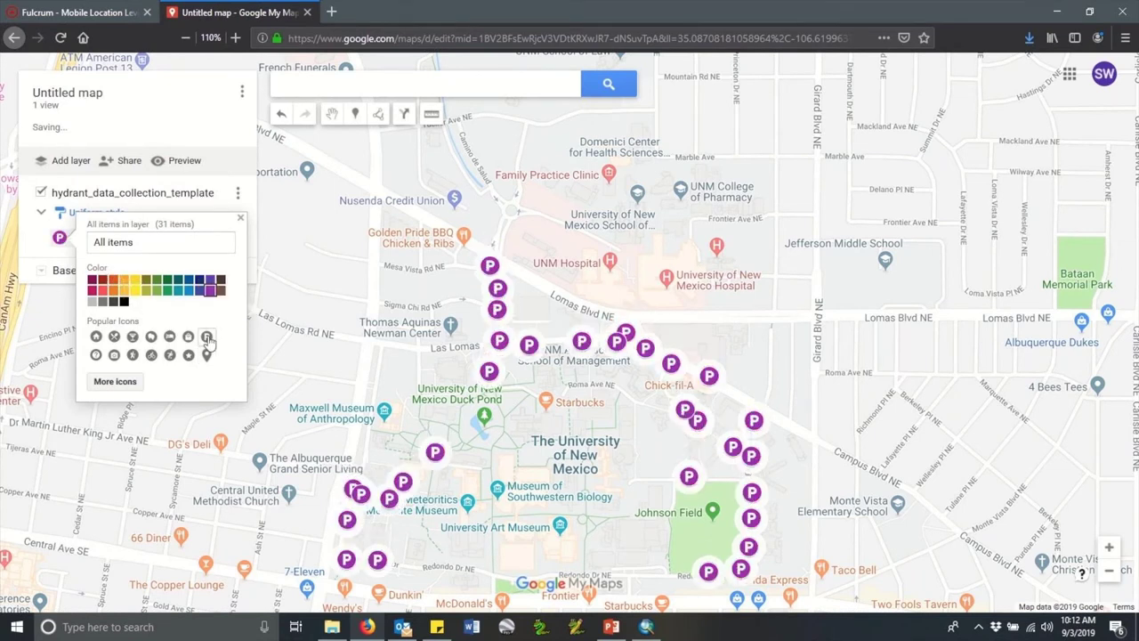
click(187, 337)
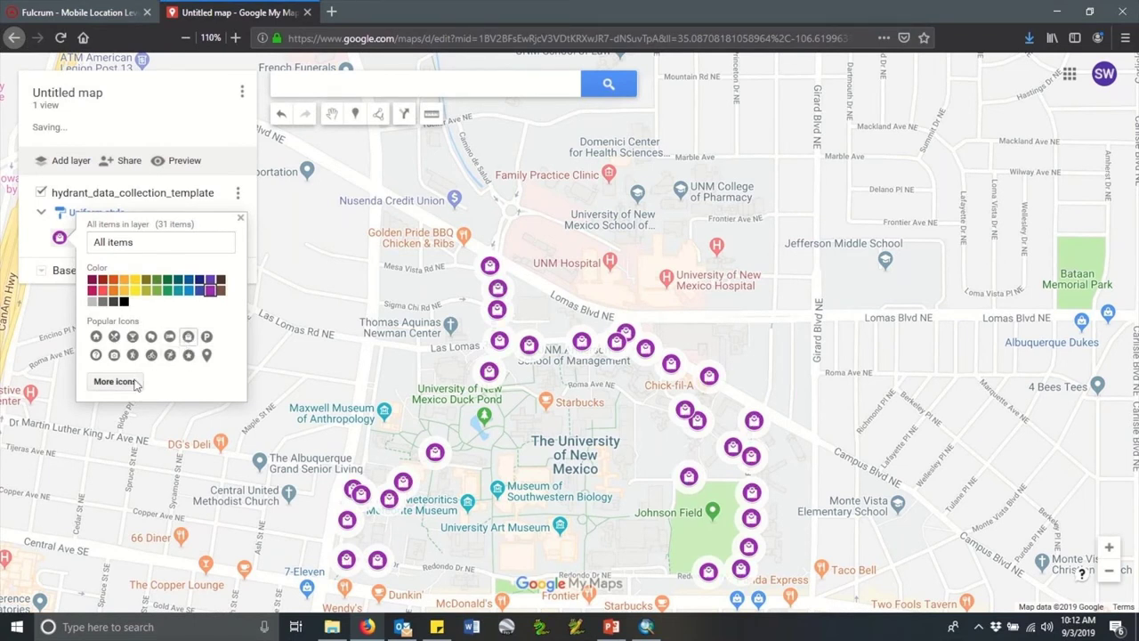
drag(271, 365, 286, 306)
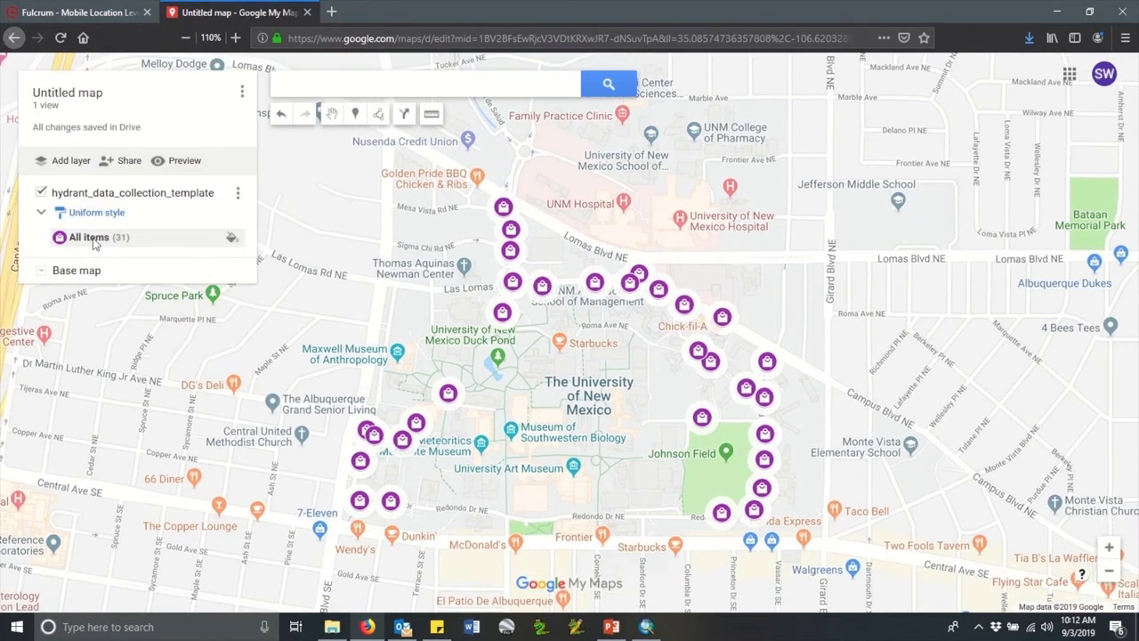
click(228, 237)
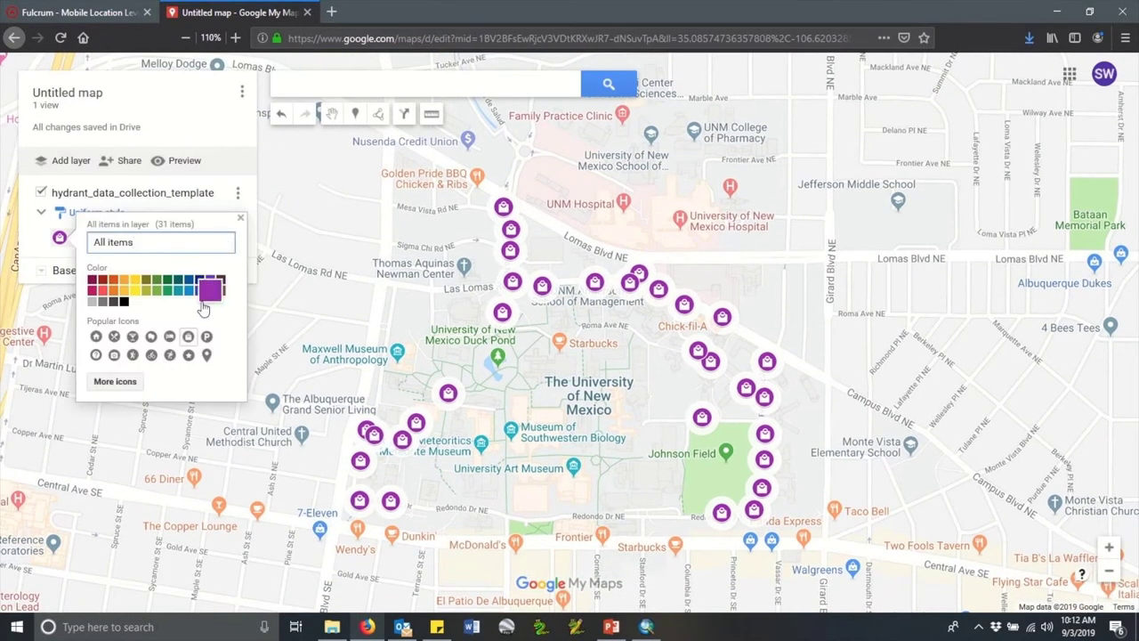
click(169, 355)
click(187, 355)
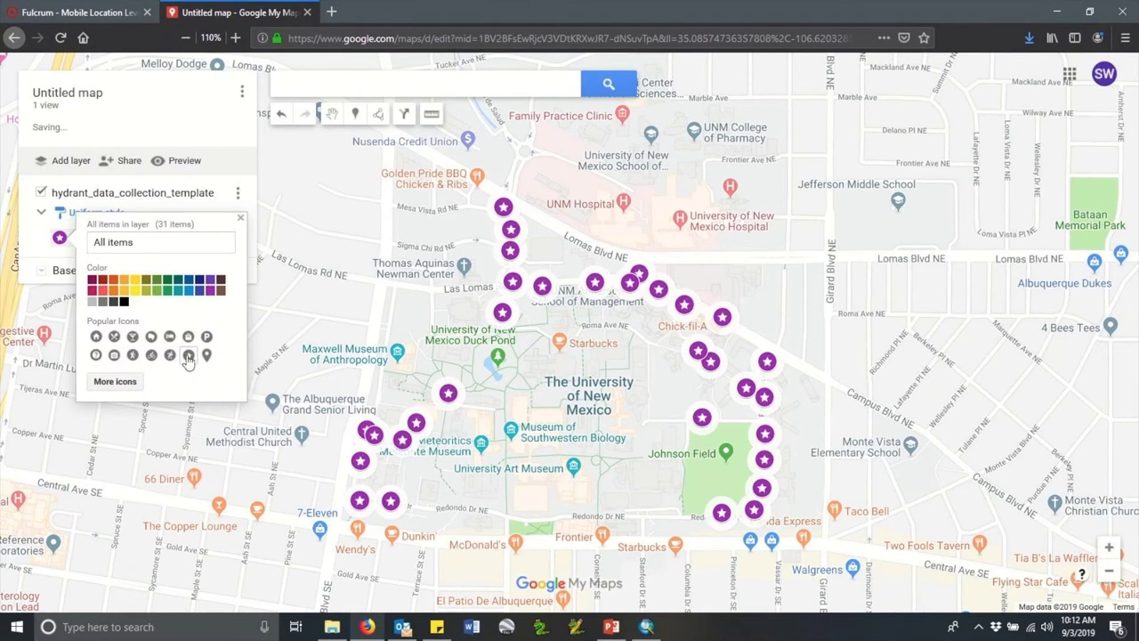
Upload hydrant.png from the Desktop's GIS Symbology Images folder as a custom icon and apply it to all hydrant items
click(116, 382)
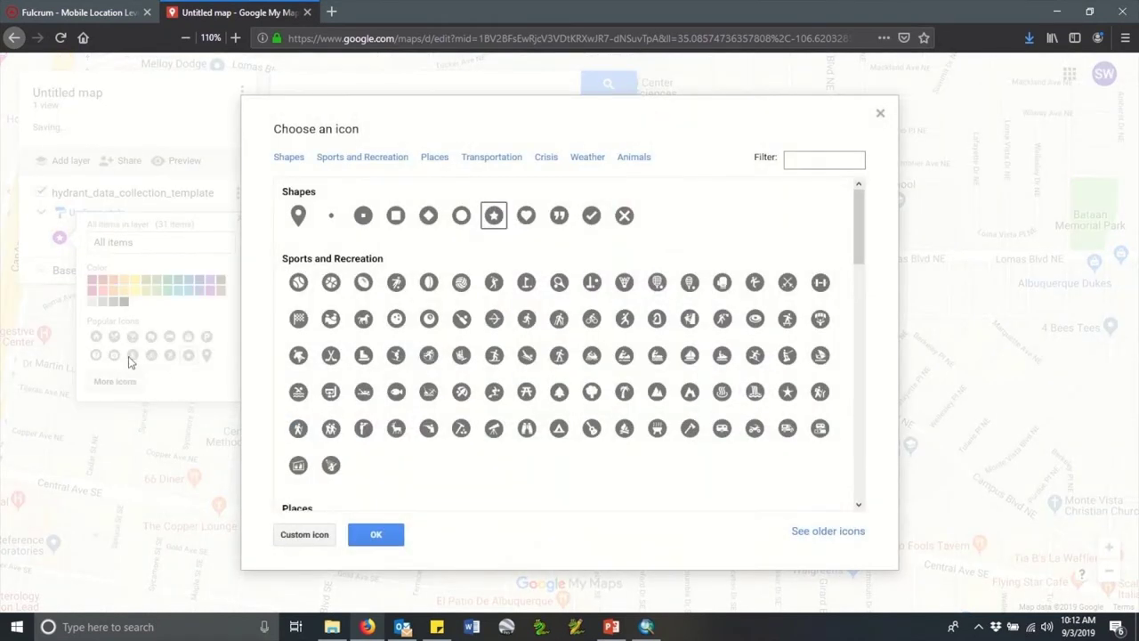
drag(861, 247, 892, 488)
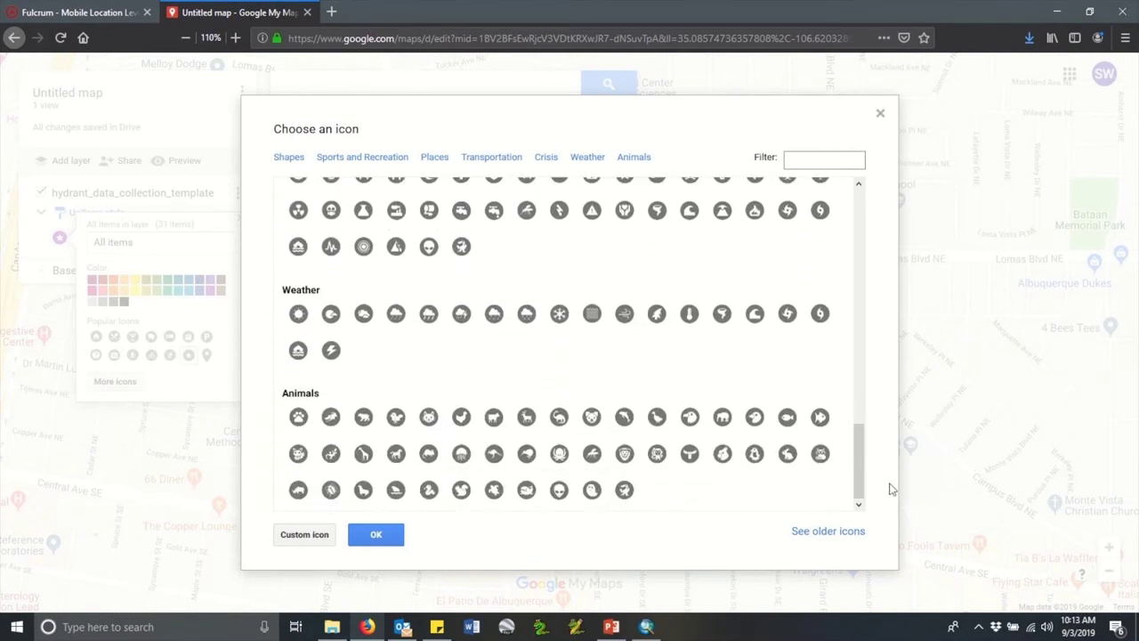
click(302, 537)
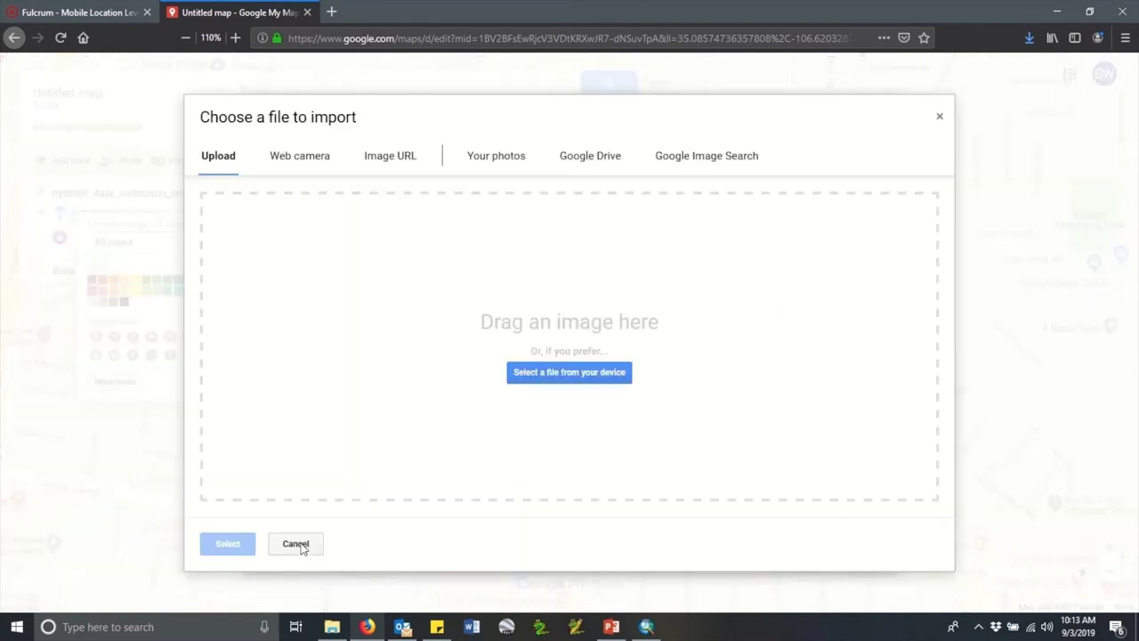
click(568, 374)
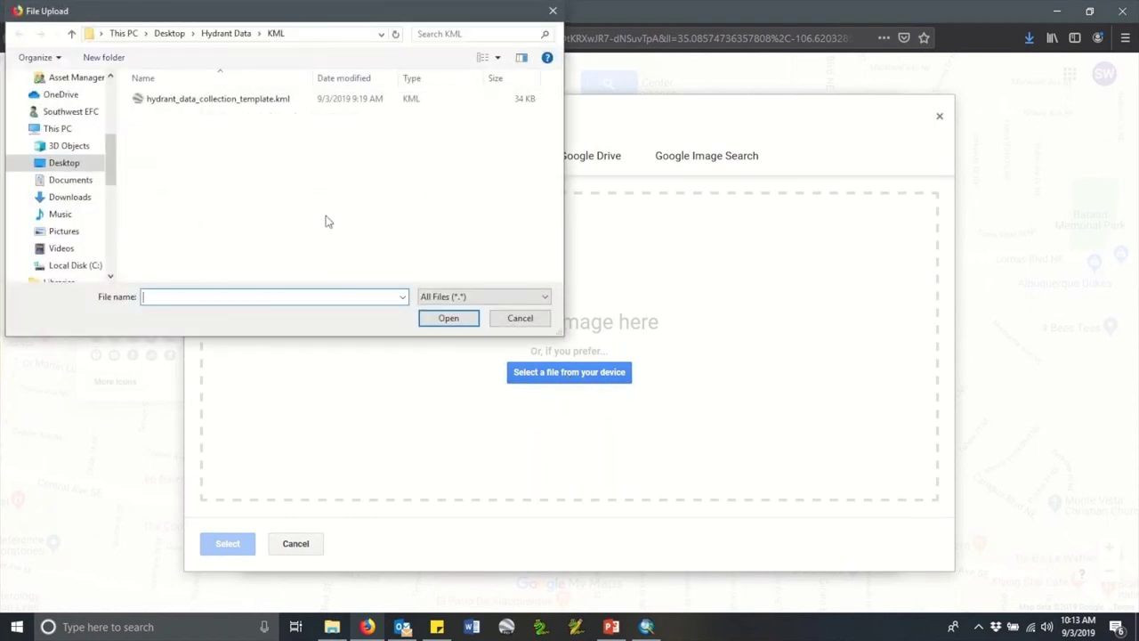
click(64, 162)
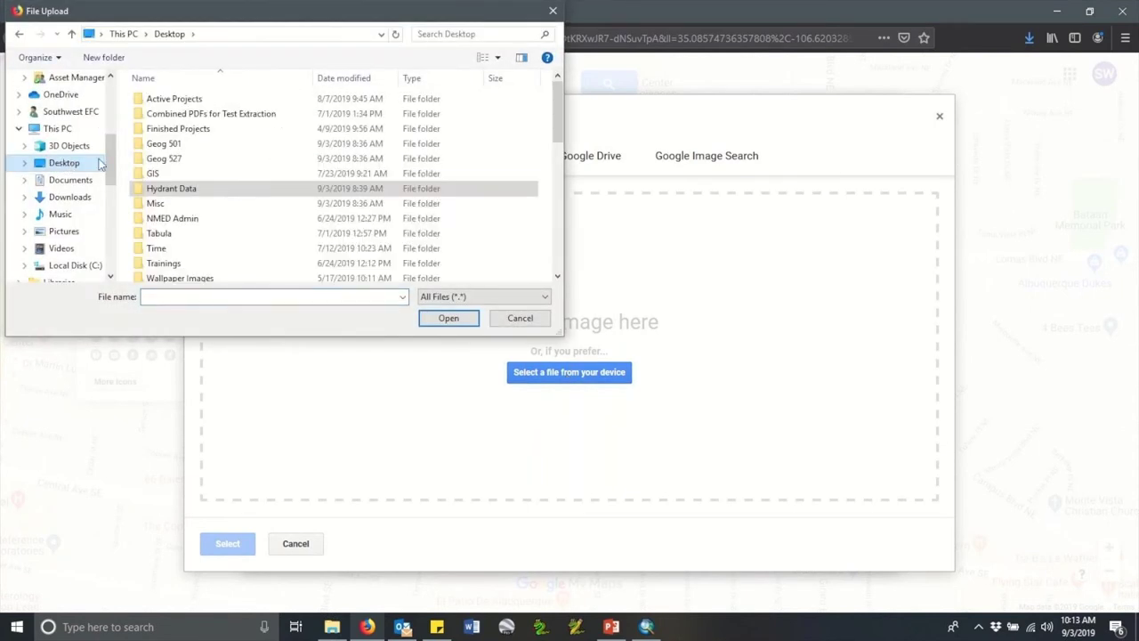
double_click(153, 173)
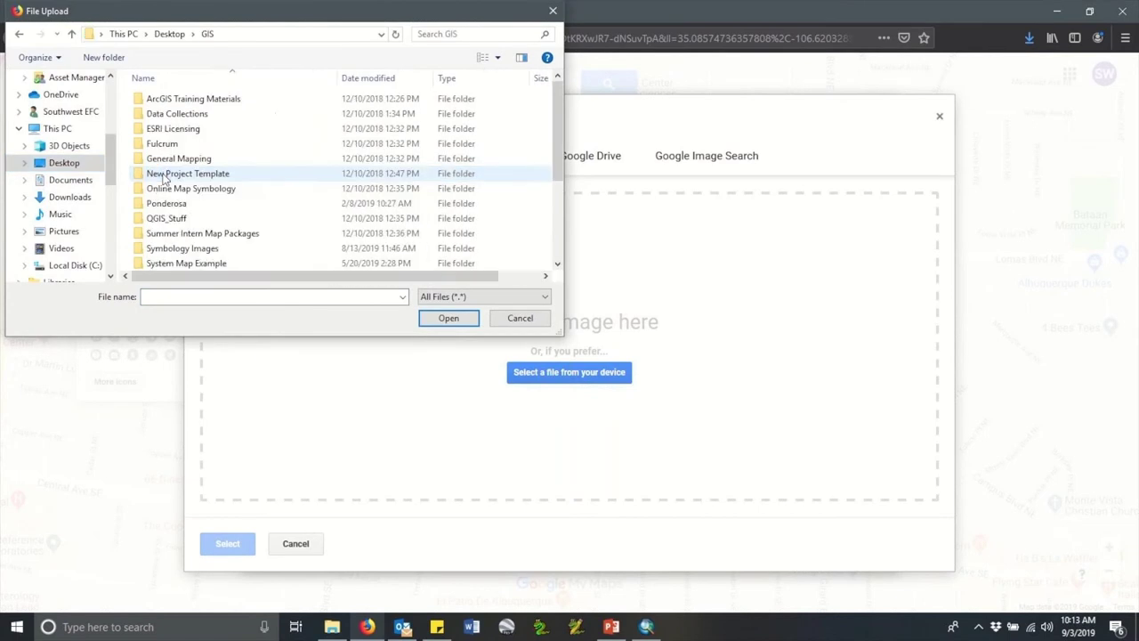
double_click(197, 253)
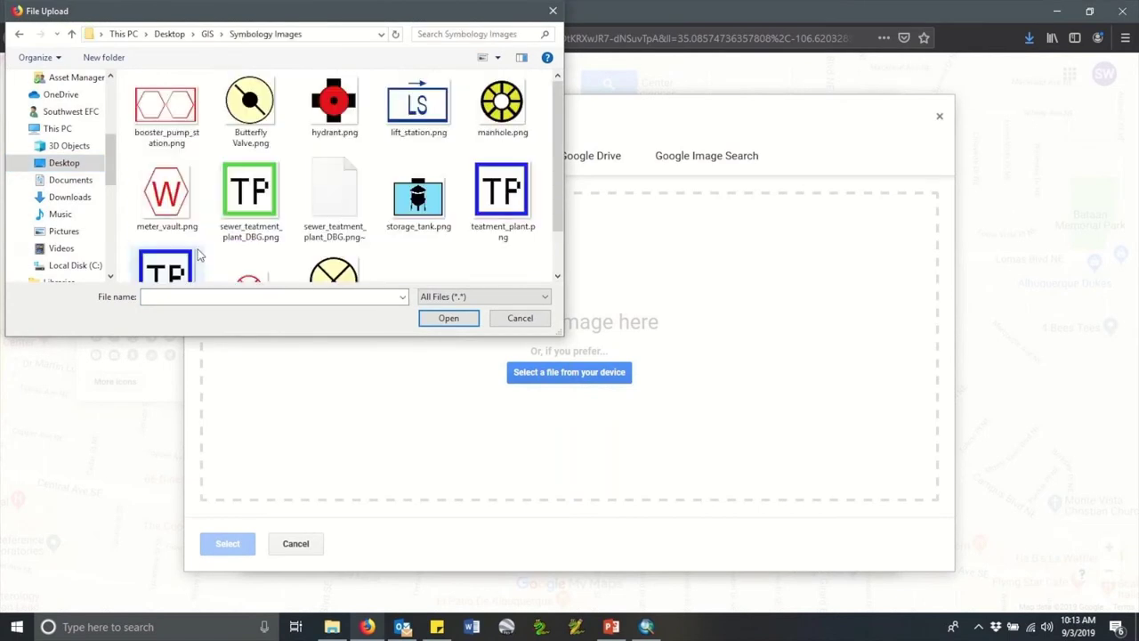
click(354, 116)
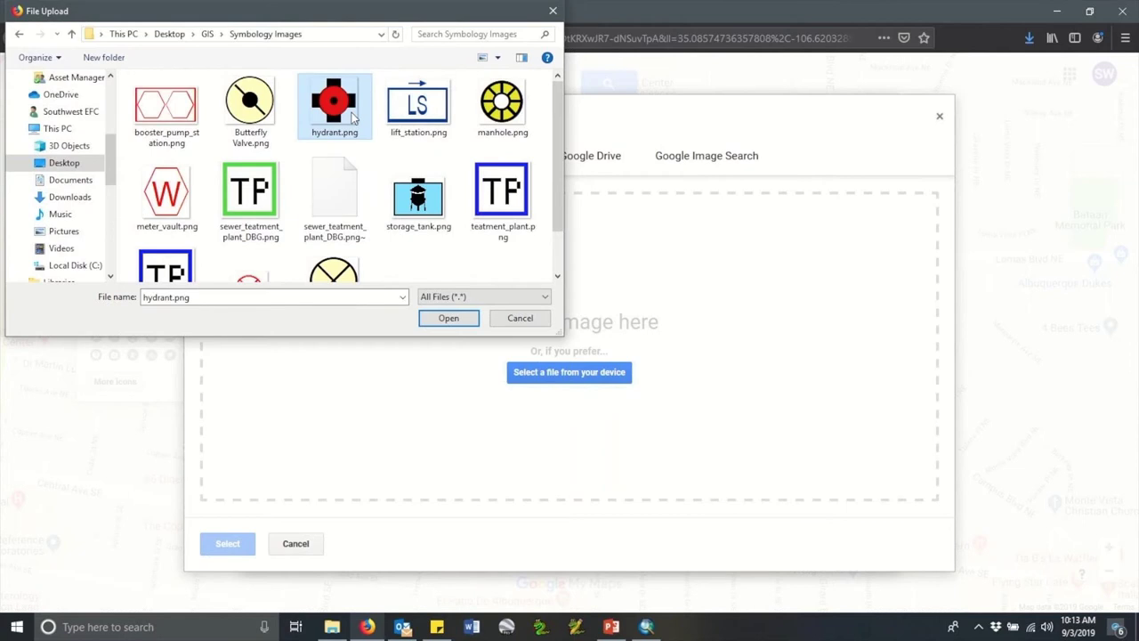
click(445, 318)
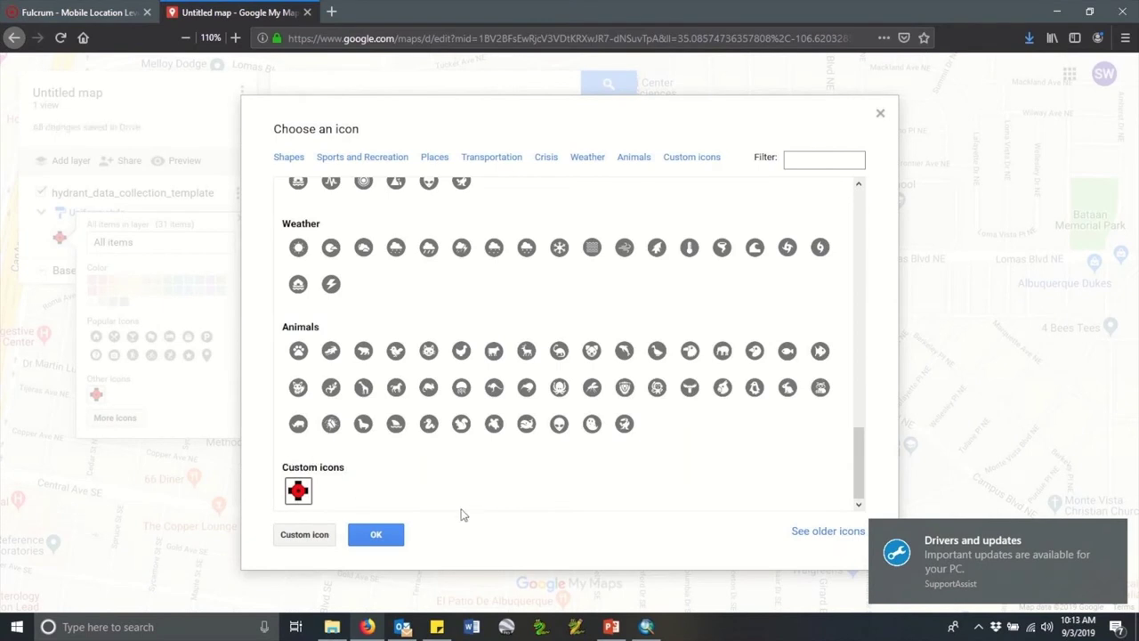
click(376, 534)
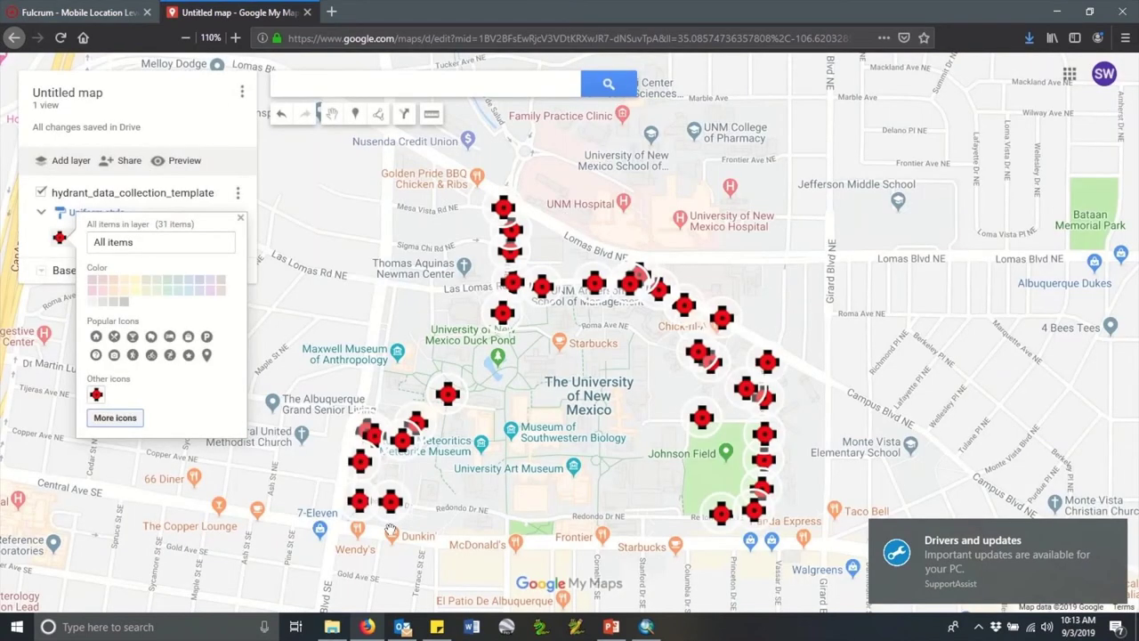
click(240, 219)
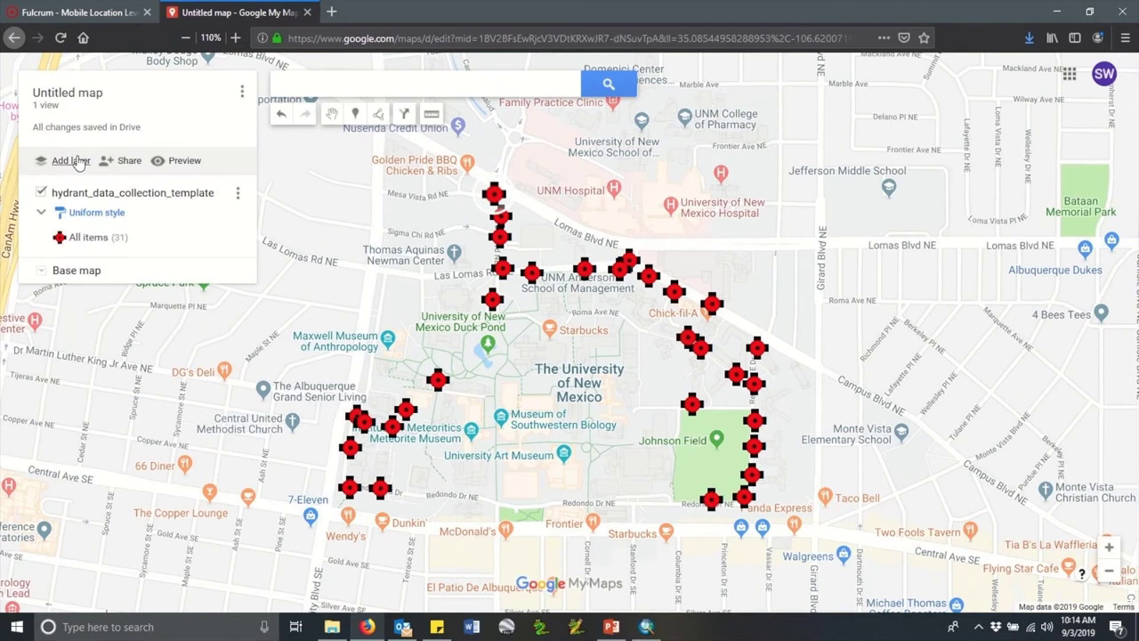
Start sharing the map, giving it the title "Hydrants" and the description "Example hydrants map"
click(129, 164)
click(491, 331)
text(Hydrants)
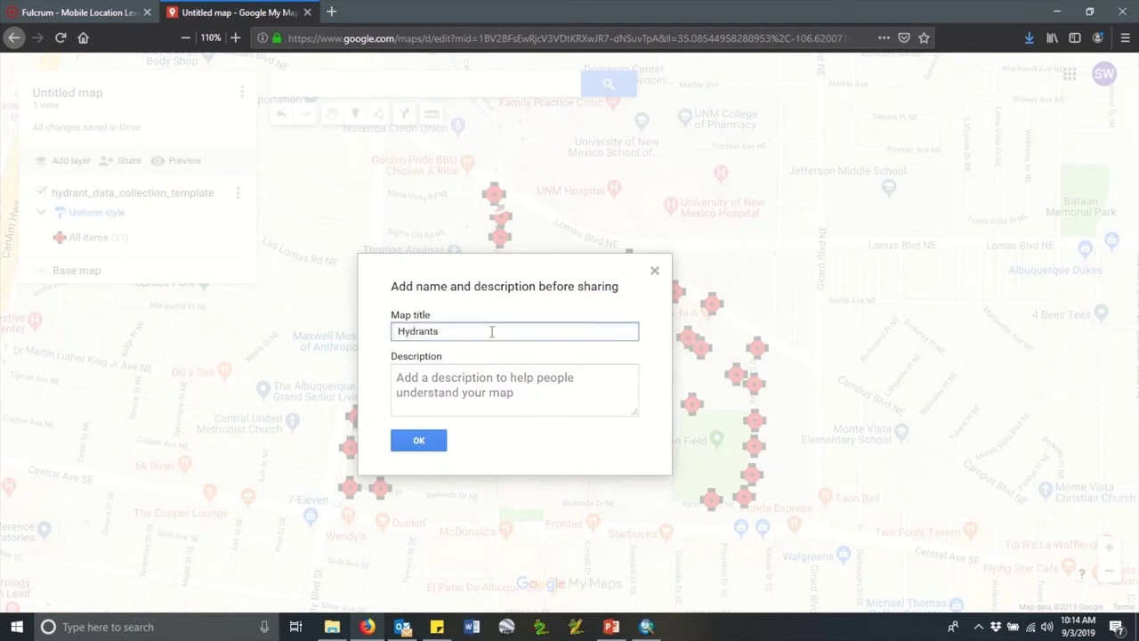
key(Tab)
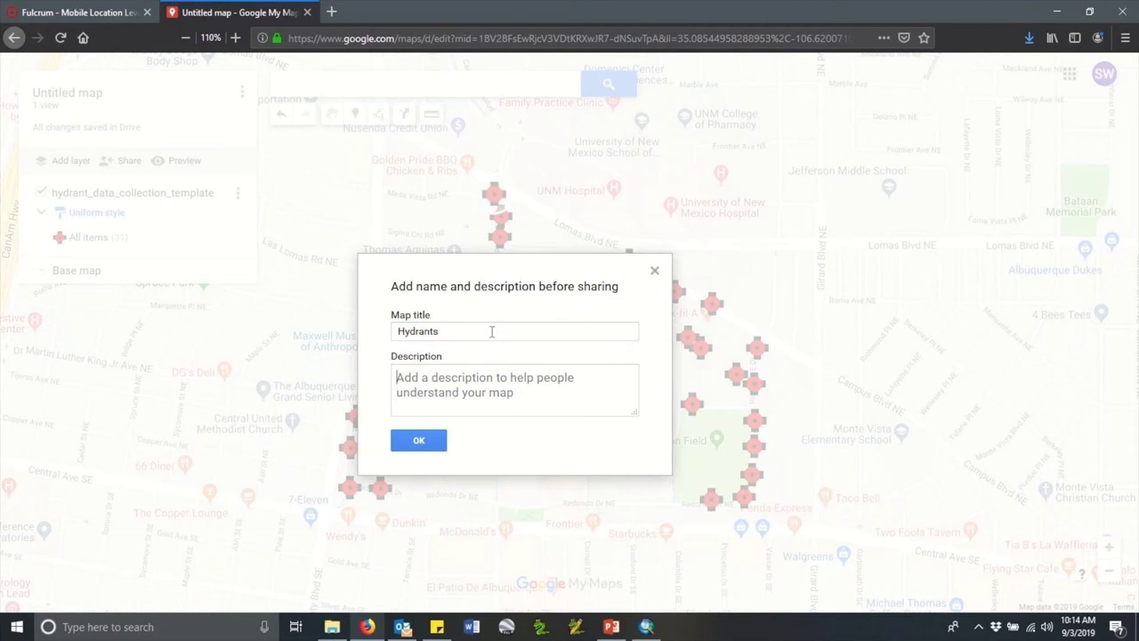
text(Example )
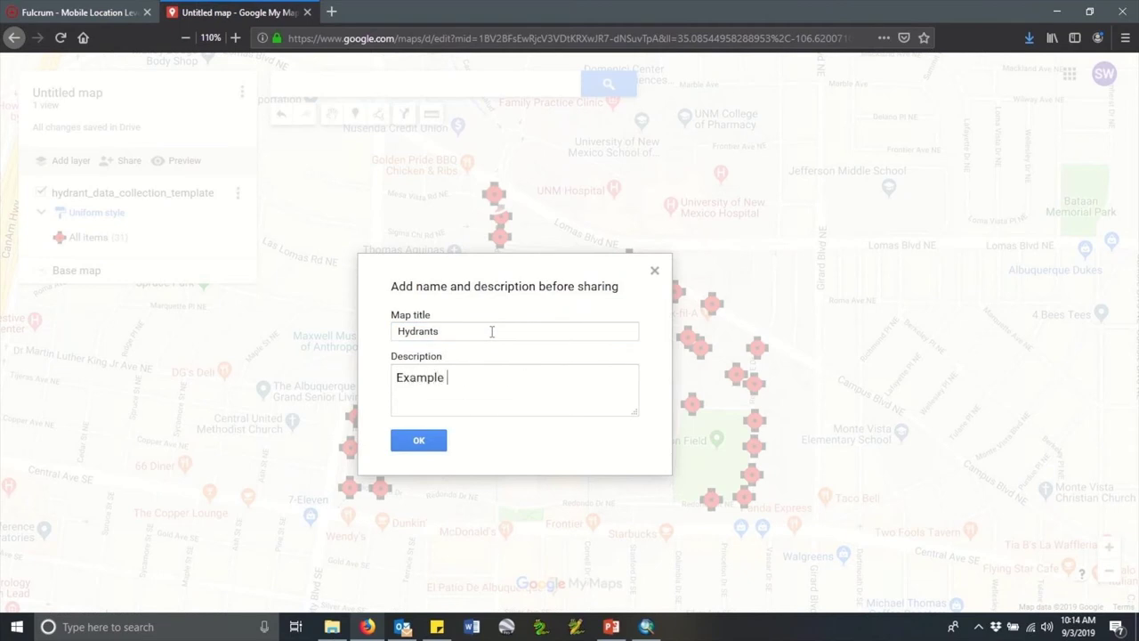
text(hydrants map)
click(432, 442)
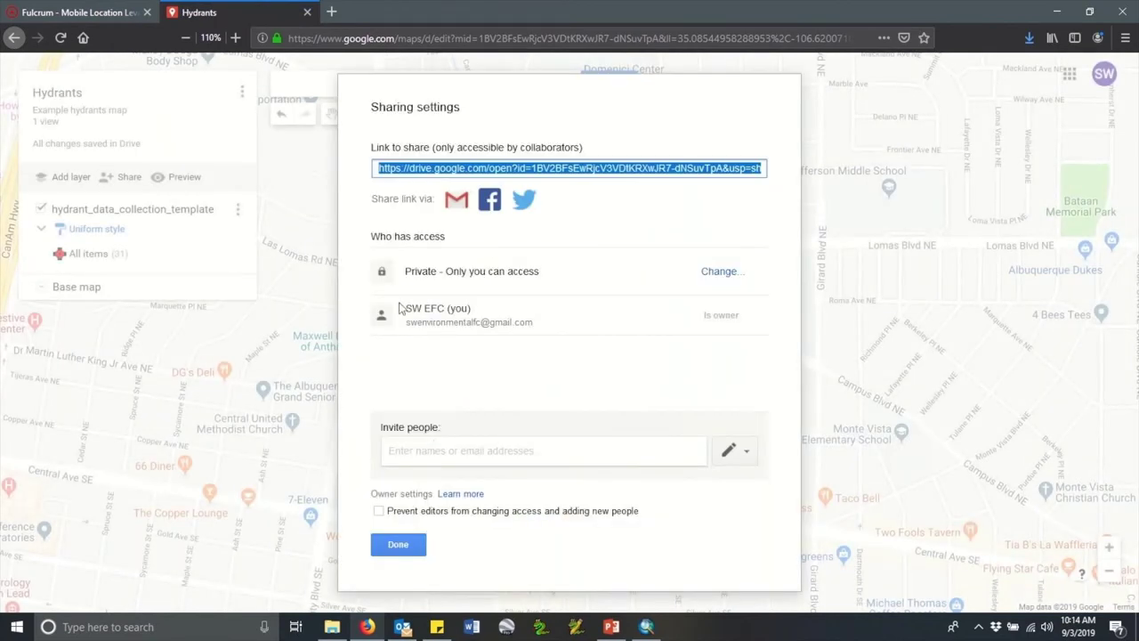